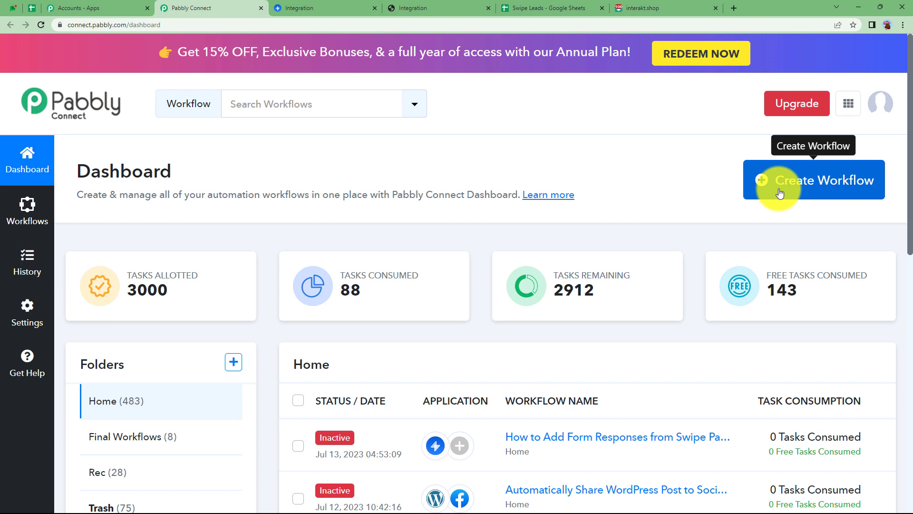
Create a workflow named "Add Form Responses from Swipe Pages to Google Sheets and Send Whatsapp Notification".
{"action": "left_click", "coordinate": [821, 175]}
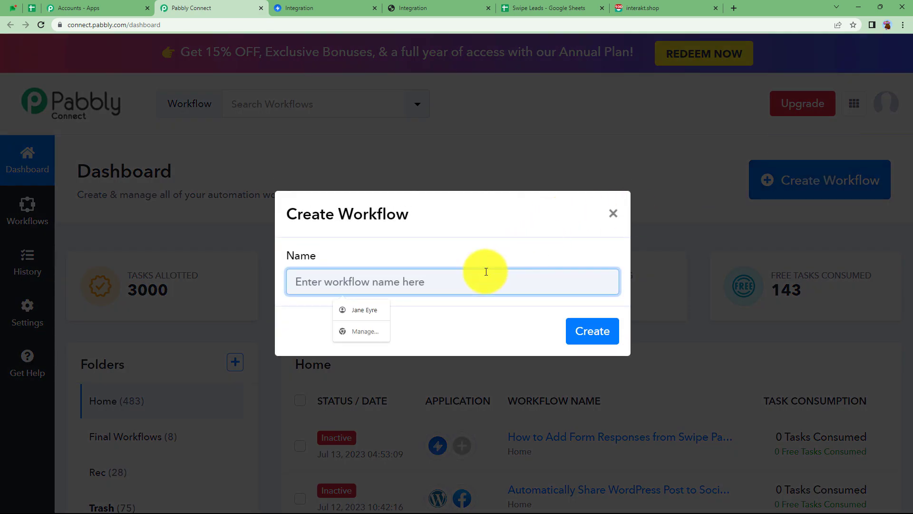
{"action": "type", "text": "A"}
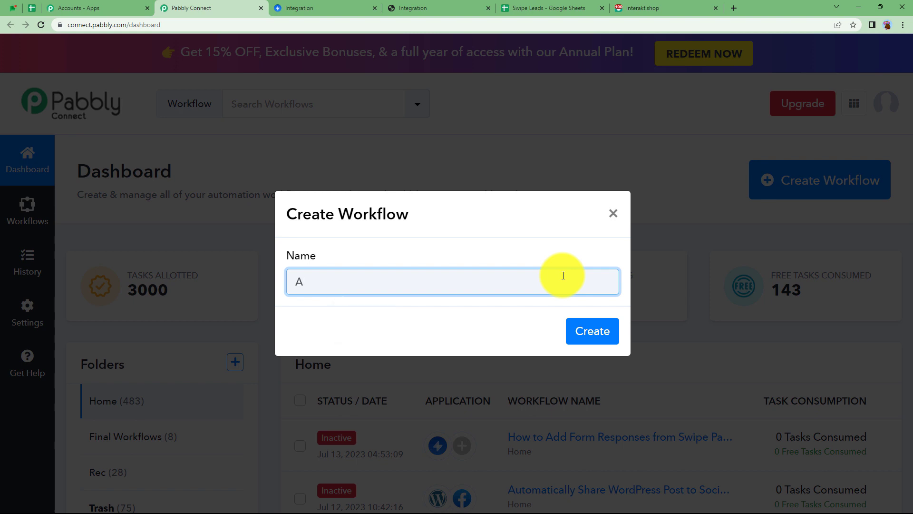
{"action": "key", "text": "ctrl+v"}
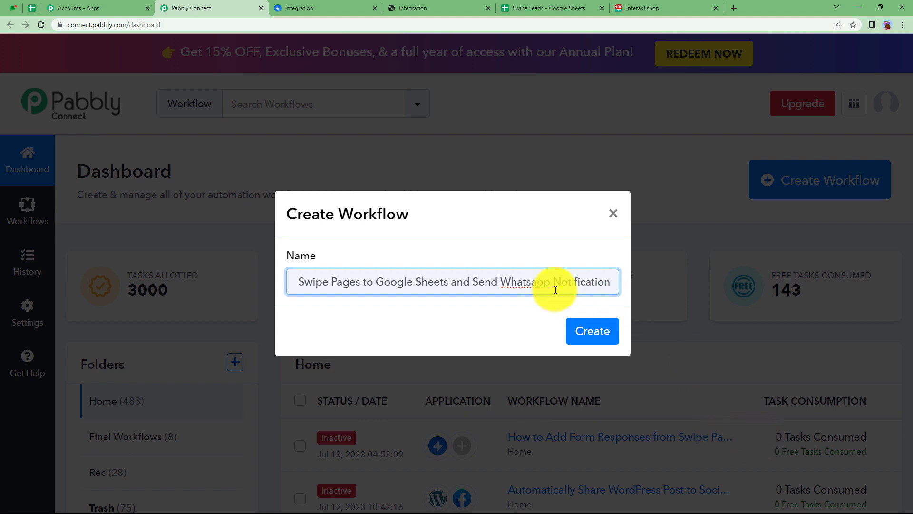
{"action": "left_click", "coordinate": [602, 335]}
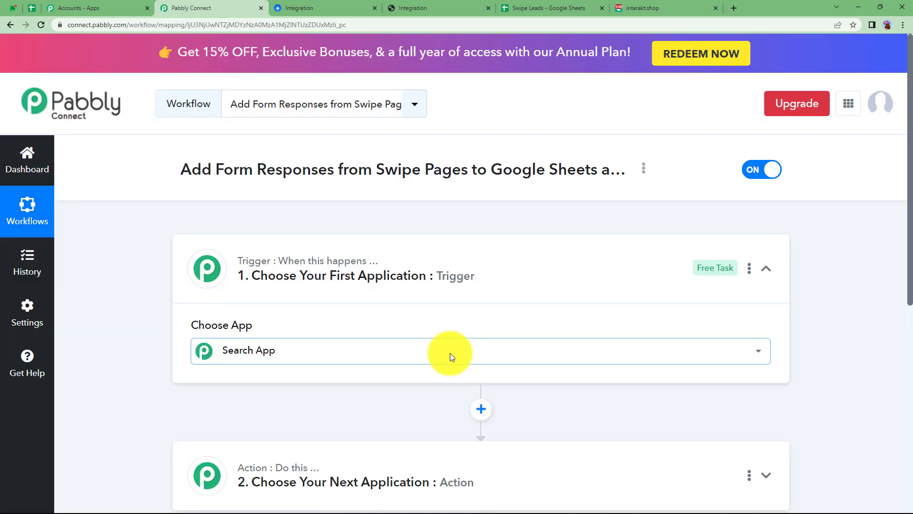
Collapse the trigger step, then review the Swipe Pages landing page, Swipe Leads spreadsheet, Interakt inbox and published lead form before returning to the workflow.
{"action": "left_click", "coordinate": [450, 352]}
{"action": "left_click", "coordinate": [480, 284]}
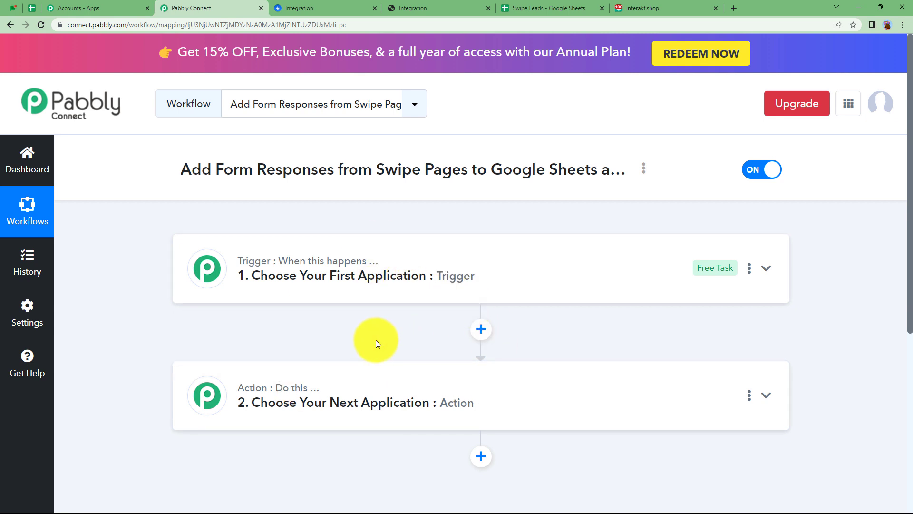
{"action": "mouse_move", "coordinate": [336, 263]}
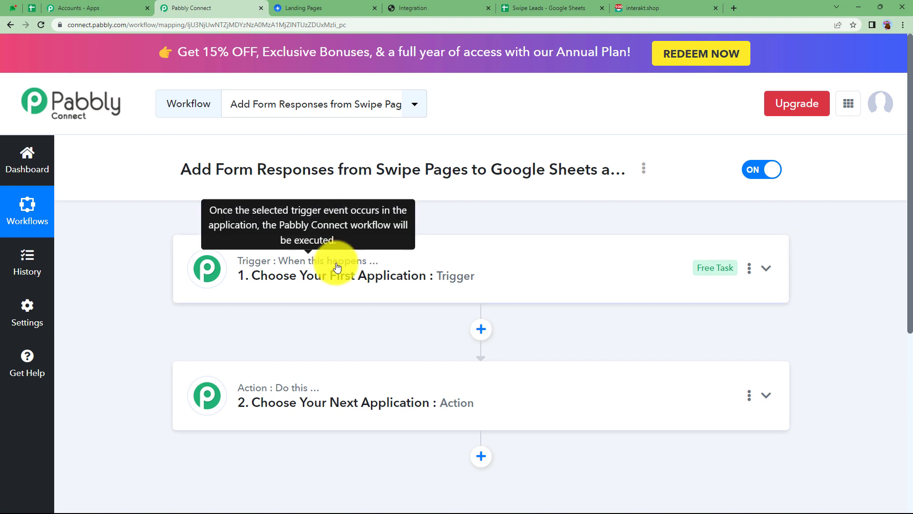
{"action": "left_click", "coordinate": [316, 8]}
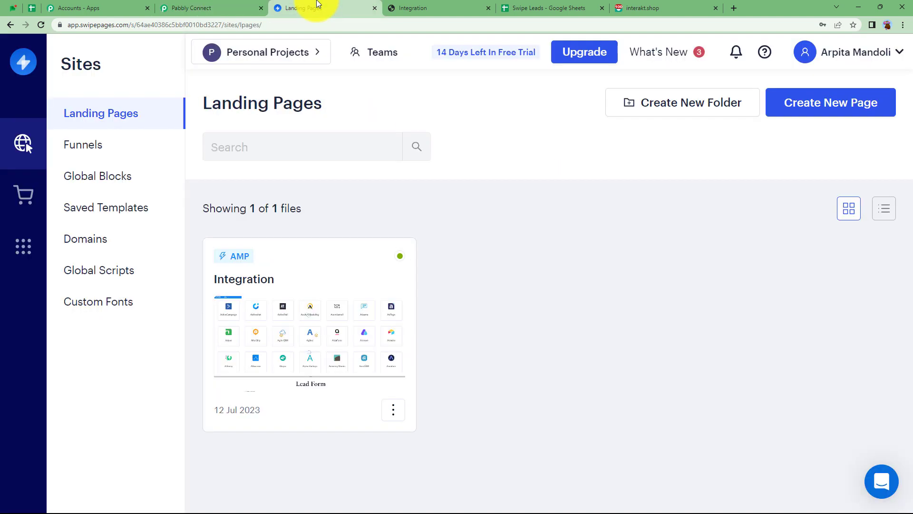
{"action": "left_click", "coordinate": [524, 6]}
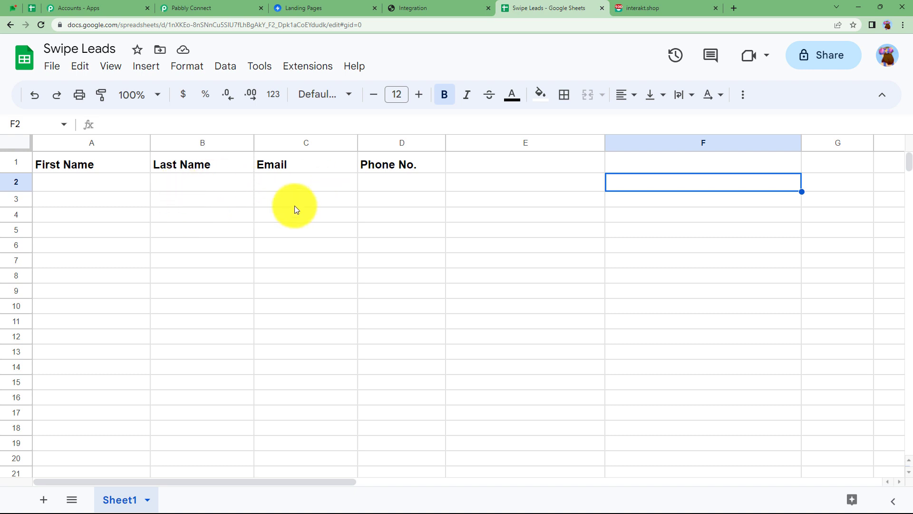
{"action": "left_click", "coordinate": [637, 6]}
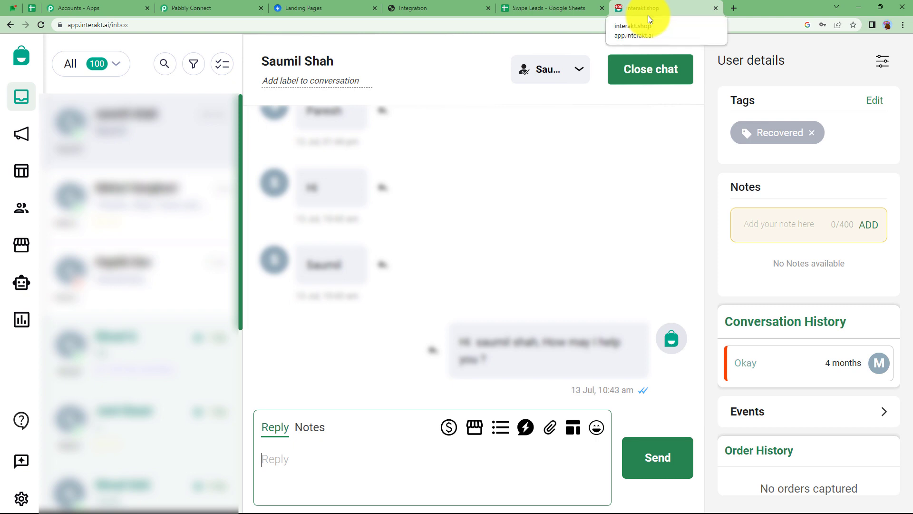
{"action": "left_click", "coordinate": [175, 5]}
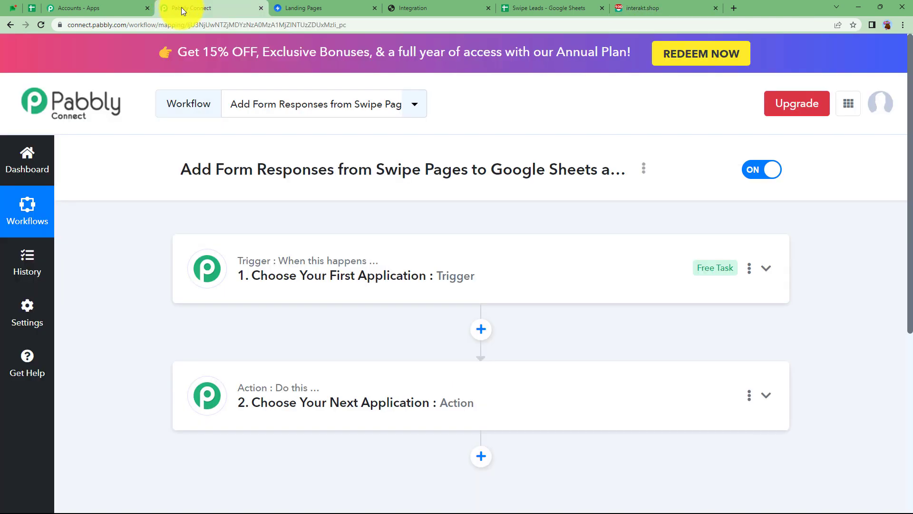
{"action": "left_click", "coordinate": [414, 8]}
{"action": "scroll", "coordinate": [321, 265], "scroll_direction": "down", "scroll_amount": 4}
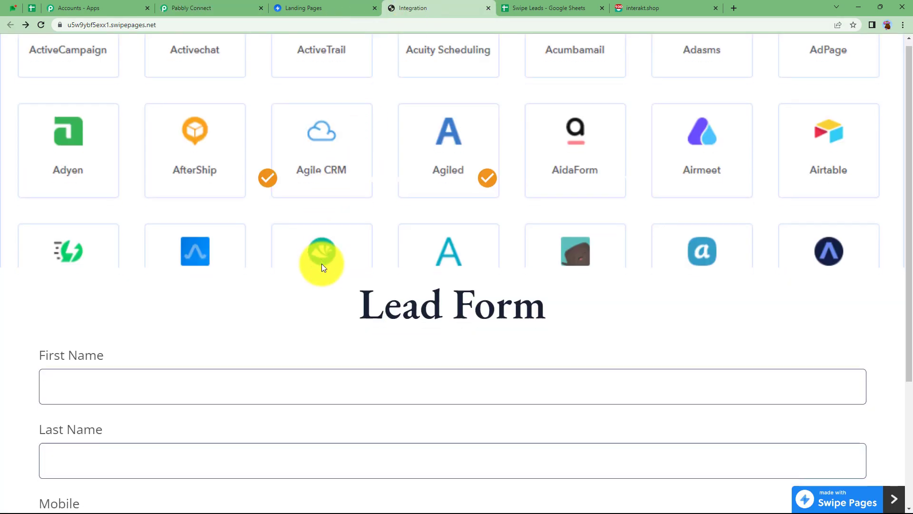
{"action": "scroll", "coordinate": [322, 264], "scroll_direction": "up", "scroll_amount": 4}
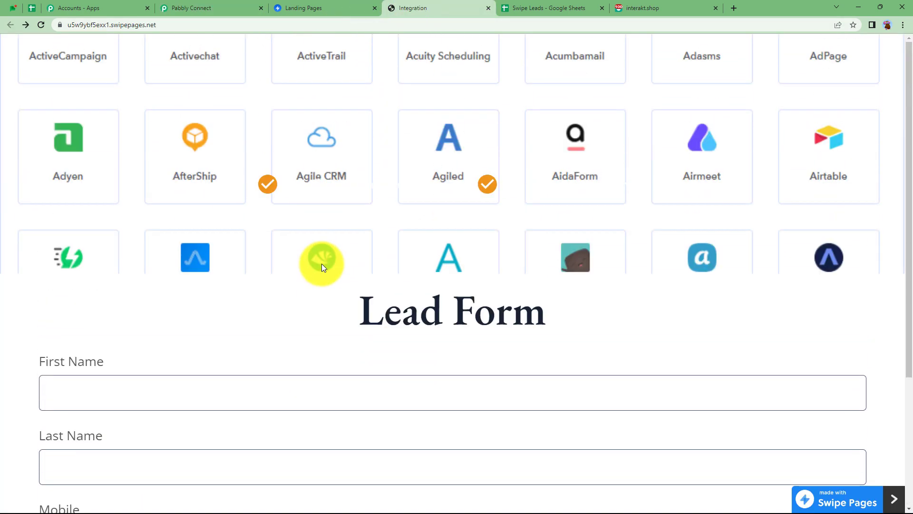
{"action": "left_click", "coordinate": [306, 8]}
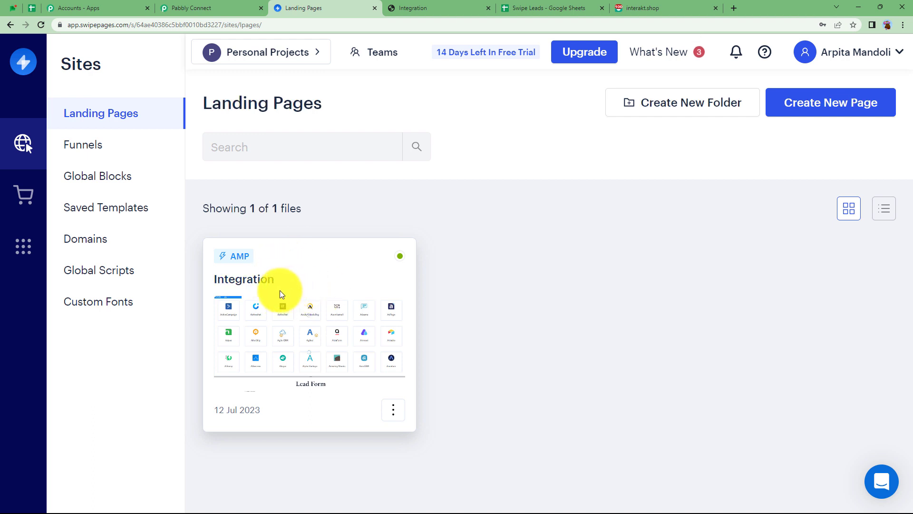
{"action": "left_click", "coordinate": [532, 8]}
{"action": "left_click", "coordinate": [205, 8]}
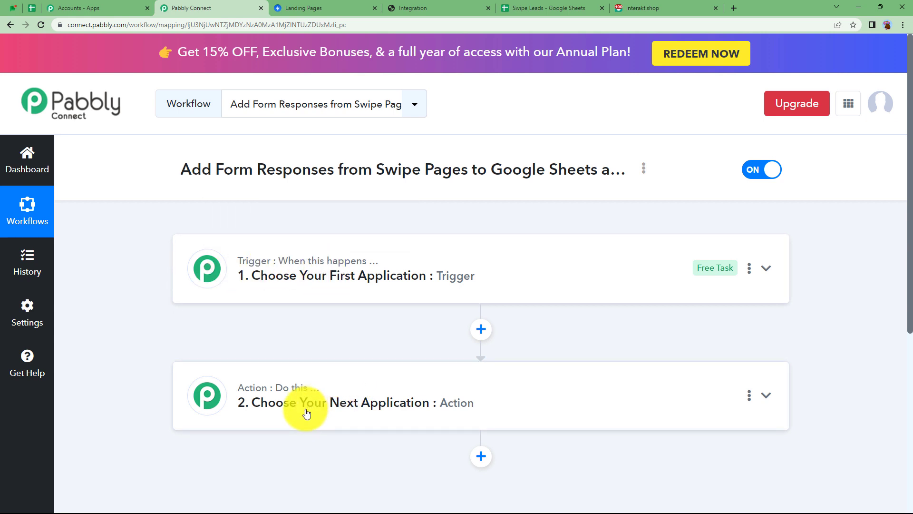
Choose Swipe Pages as the workflow's trigger application and check the fields of the published lead form.
{"action": "left_click", "coordinate": [295, 271]}
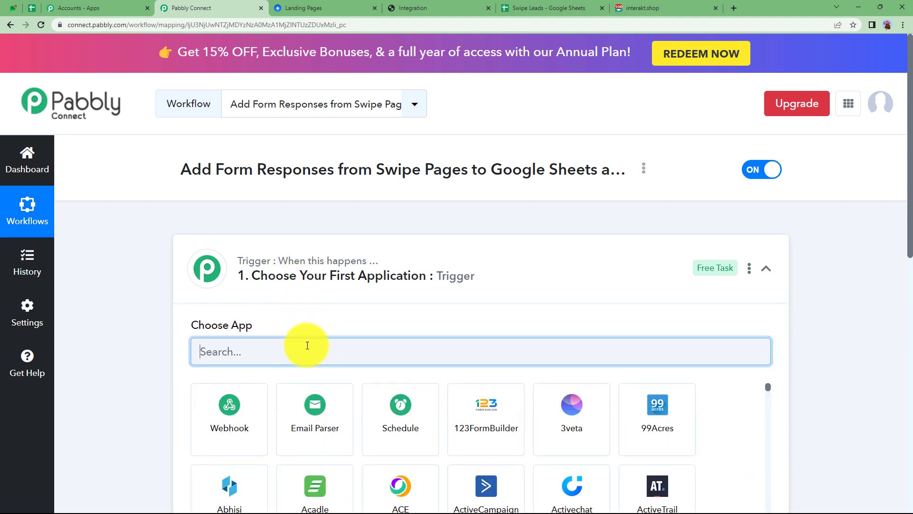
{"action": "type", "text": "swipe"}
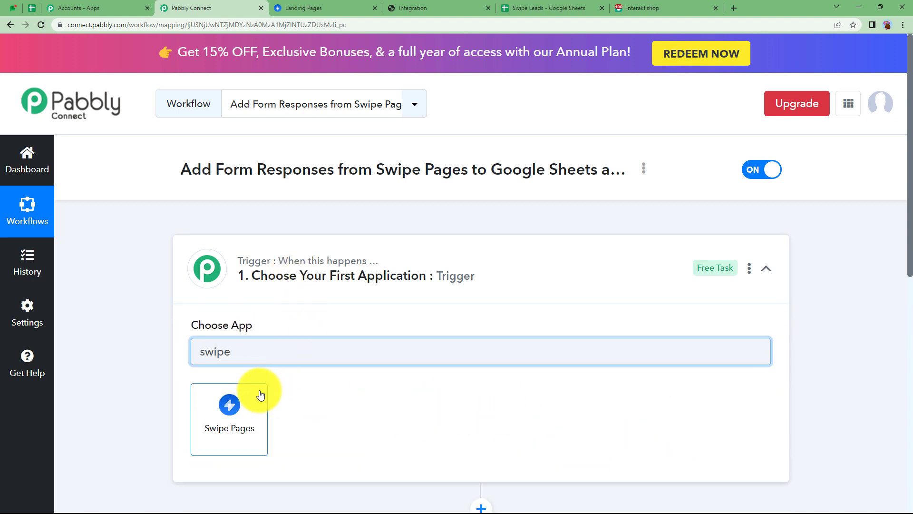
{"action": "left_click", "coordinate": [259, 393]}
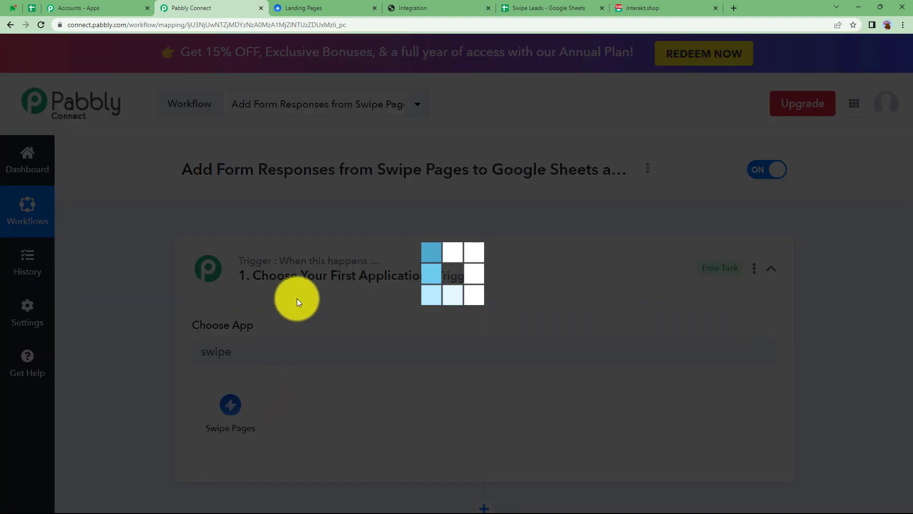
{"action": "left_click", "coordinate": [409, 8]}
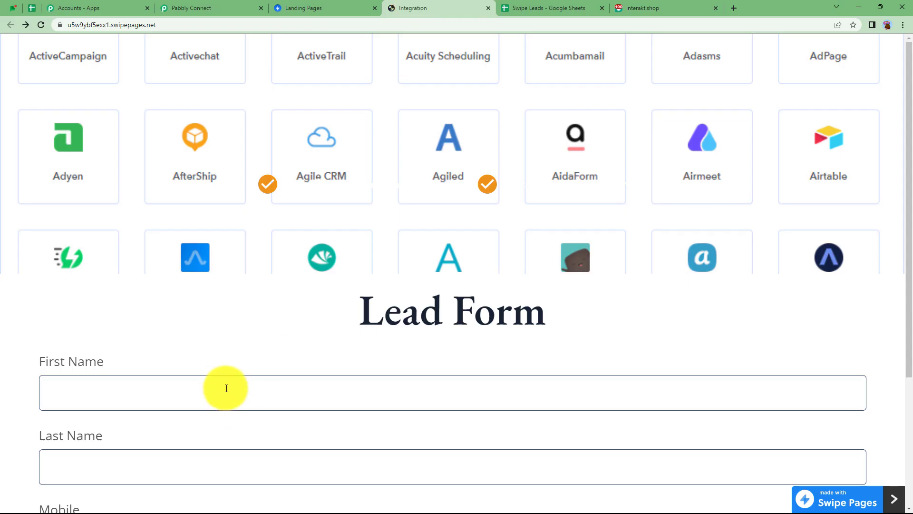
{"action": "scroll", "coordinate": [227, 373], "scroll_direction": "down", "scroll_amount": 3}
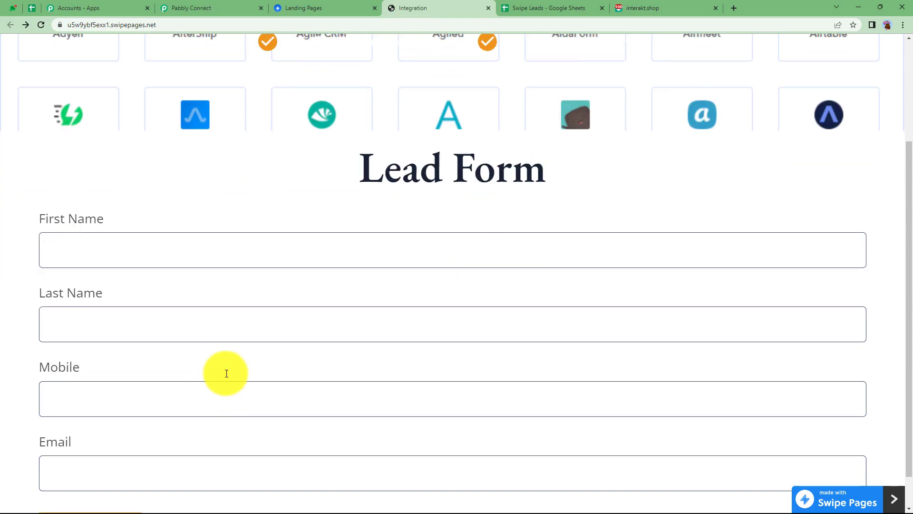
{"action": "left_click", "coordinate": [228, 7]}
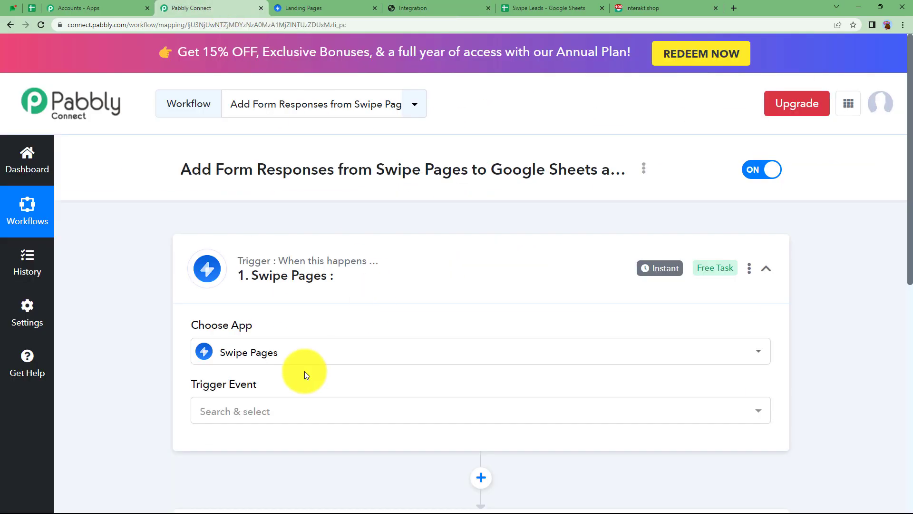
Set the Swipe Pages trigger event to New Form Submission and collapse the trigger step.
{"action": "left_click", "coordinate": [296, 287]}
{"action": "left_click", "coordinate": [295, 285]}
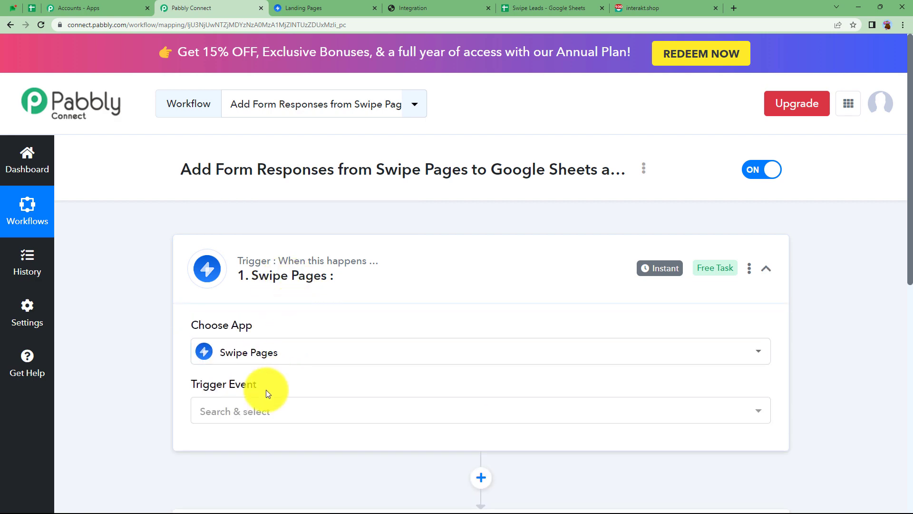
{"action": "left_click", "coordinate": [255, 409]}
{"action": "left_click", "coordinate": [254, 325]}
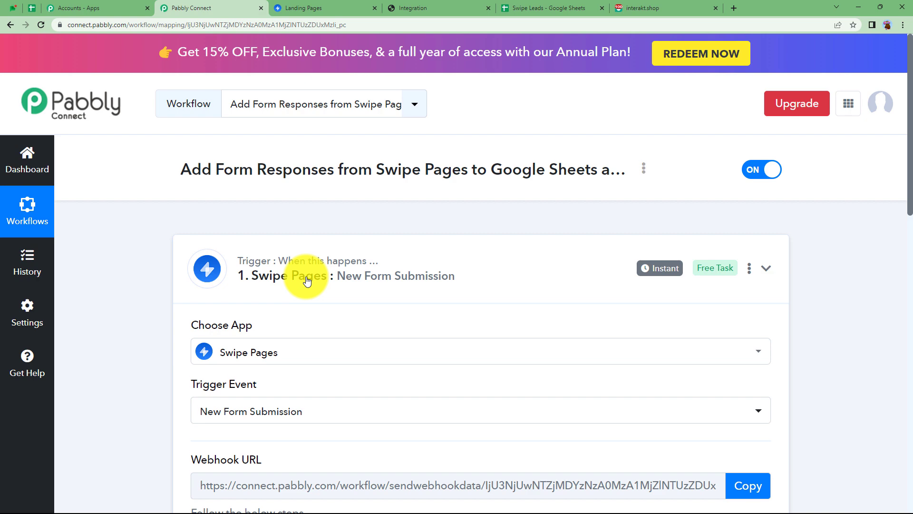
{"action": "left_click", "coordinate": [307, 280]}
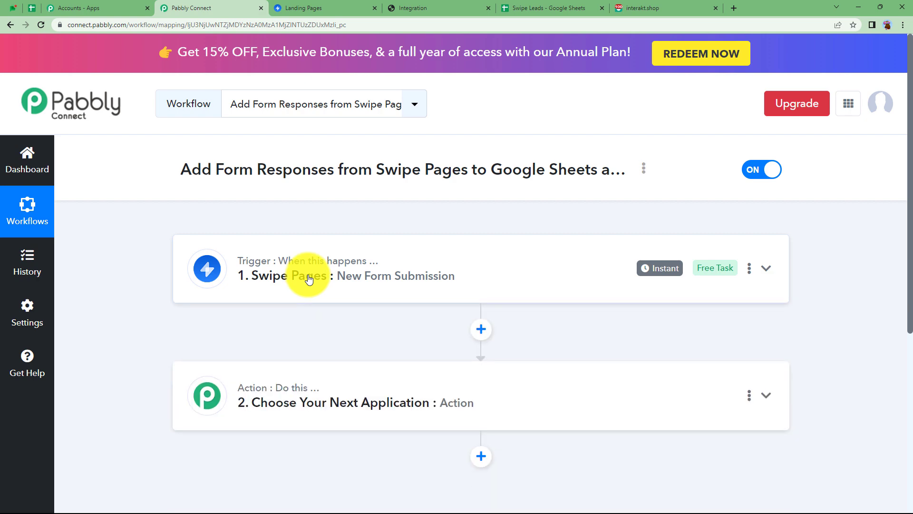
Choose Google Sheets as the application for the workflow's first action step.
{"action": "left_click", "coordinate": [315, 401]}
{"action": "scroll", "coordinate": [315, 409], "scroll_direction": "down", "scroll_amount": 3}
{"action": "left_click", "coordinate": [309, 334]}
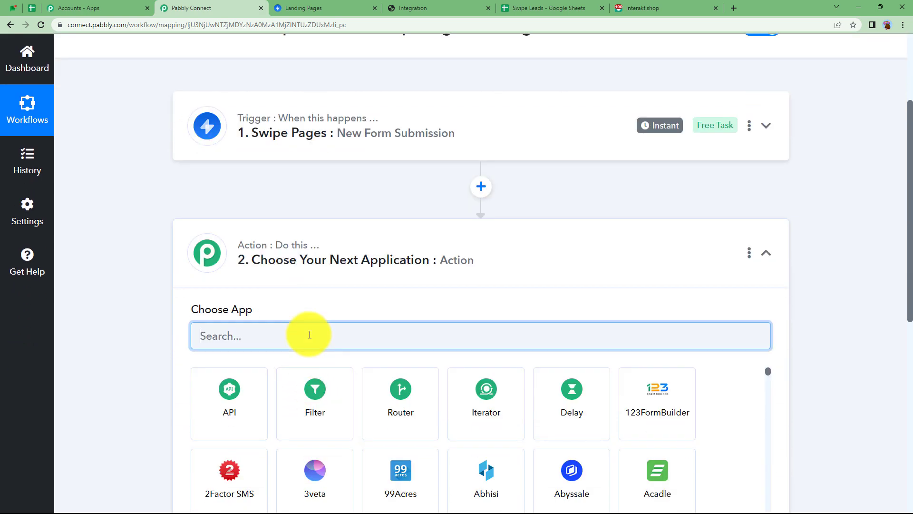
{"action": "type", "text": "google "}
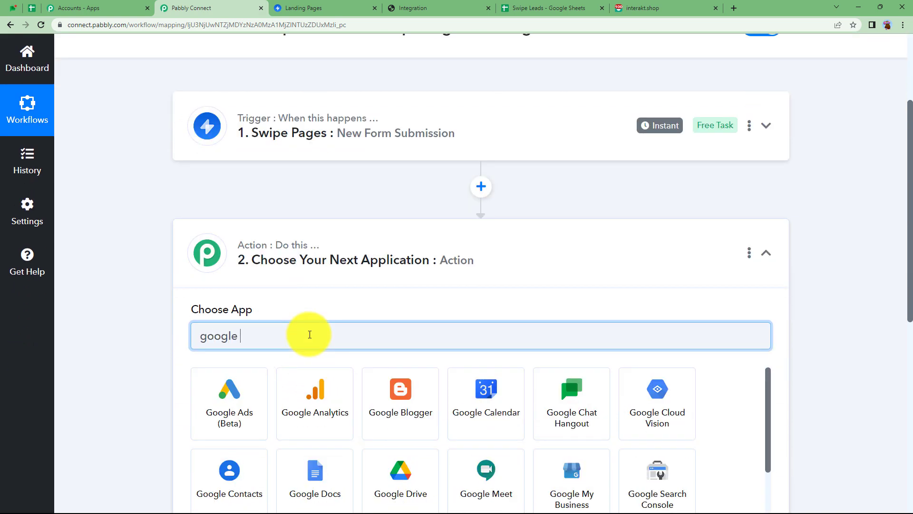
{"action": "type", "text": "she"}
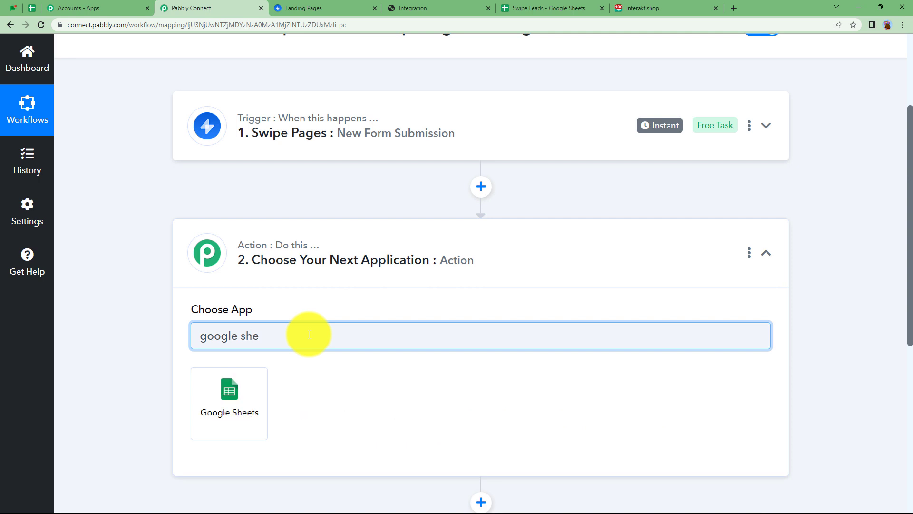
{"action": "left_click", "coordinate": [229, 402]}
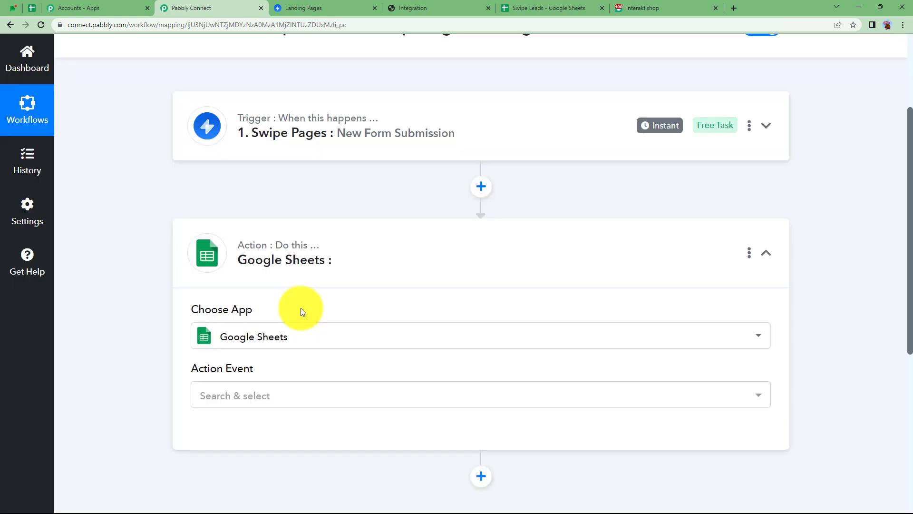
Add an Interakt action after Google Sheets with the Send WhatsApp Template Message event, and collapse it.
{"action": "scroll", "coordinate": [301, 307], "scroll_direction": "down", "scroll_amount": 4}
{"action": "left_click", "coordinate": [476, 288]}
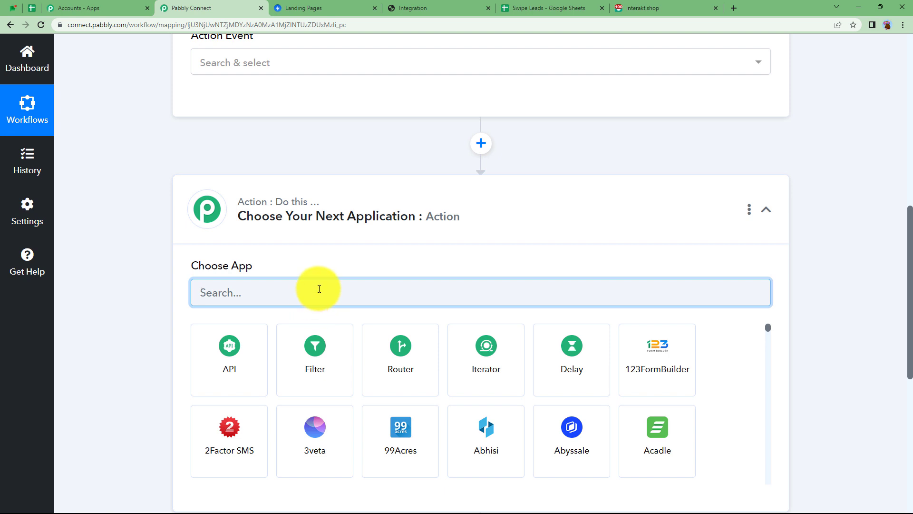
{"action": "type", "text": "intera"}
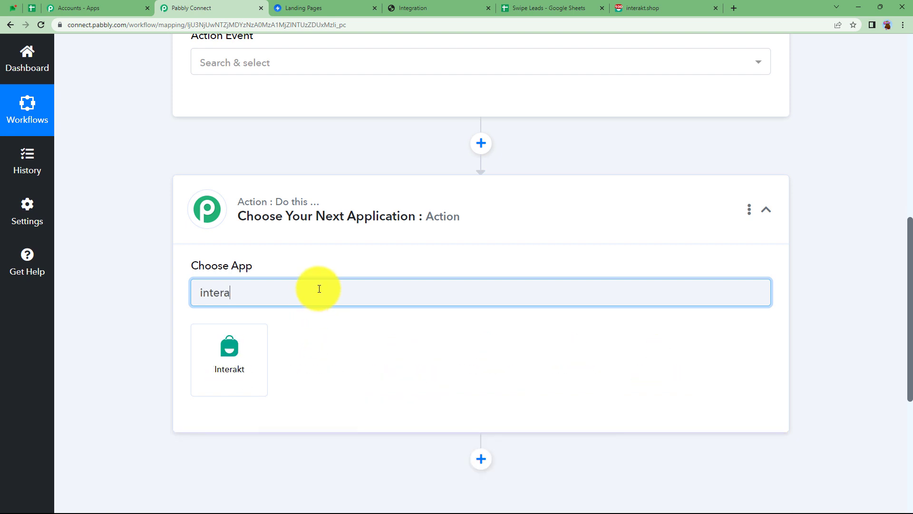
{"action": "left_click", "coordinate": [249, 375]}
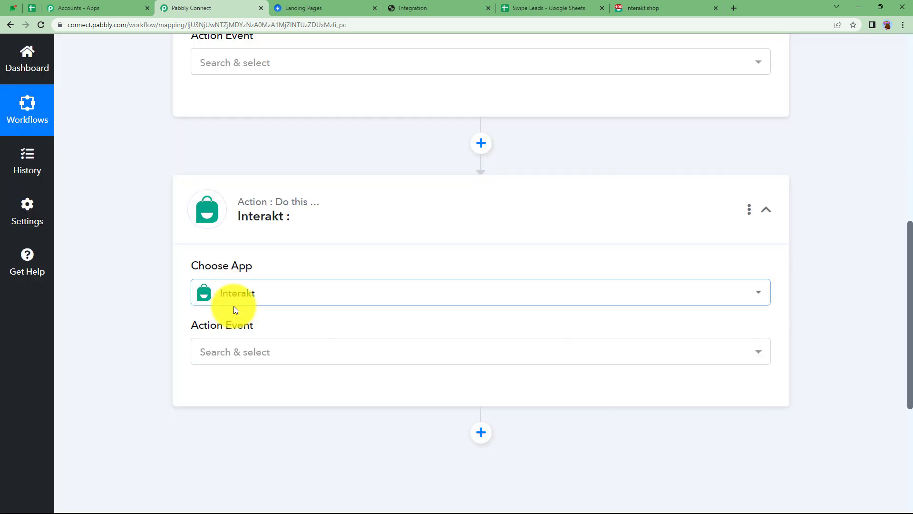
{"action": "left_click", "coordinate": [256, 355]}
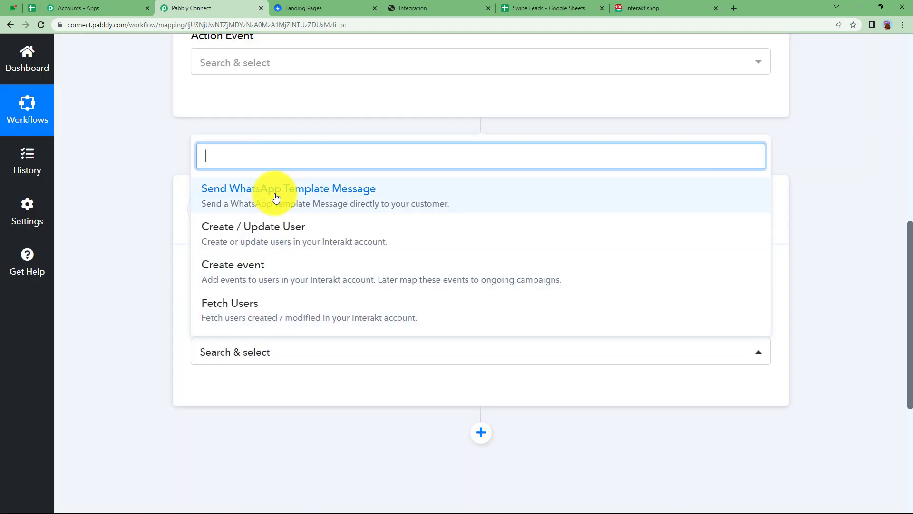
{"action": "left_click", "coordinate": [304, 204]}
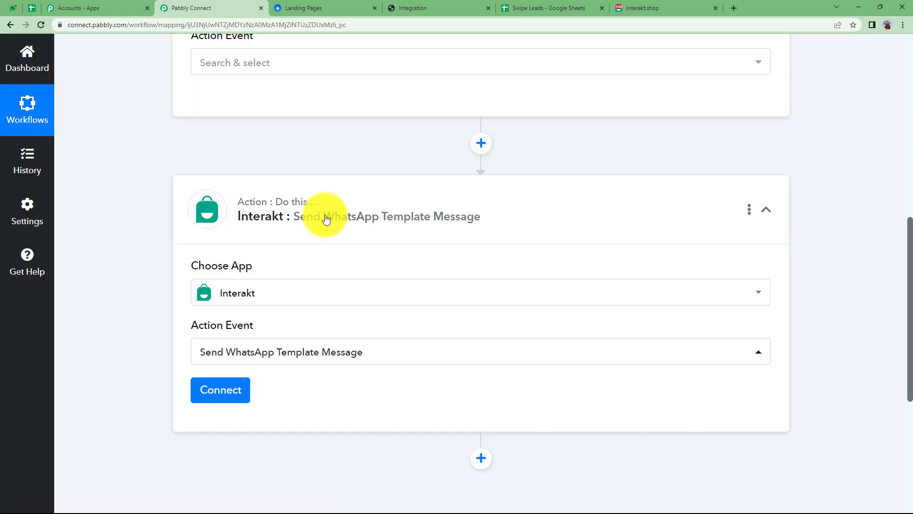
{"action": "left_click", "coordinate": [324, 214]}
Set the Google Sheets action event to Add New Row and check the column headers in the Swipe Leads spreadsheet.
{"action": "scroll", "coordinate": [318, 219], "scroll_direction": "up", "scroll_amount": 3}
{"action": "left_click", "coordinate": [322, 204]}
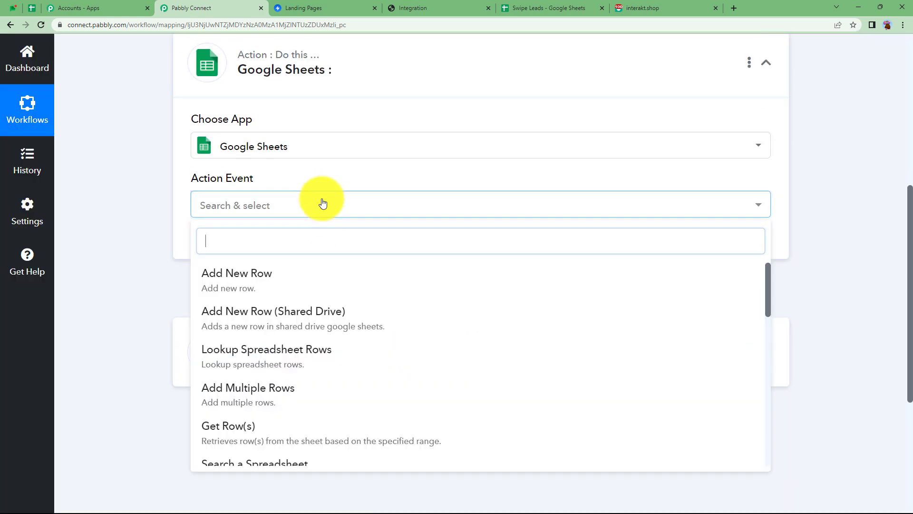
{"action": "left_click", "coordinate": [237, 284]}
{"action": "left_click", "coordinate": [514, 5]}
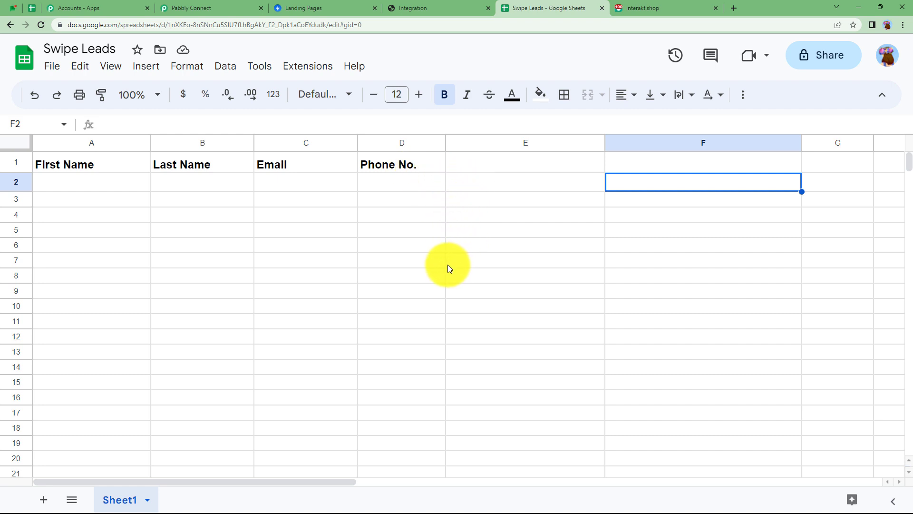
{"action": "left_click", "coordinate": [214, 5]}
{"action": "scroll", "coordinate": [198, 296], "scroll_direction": "up", "scroll_amount": 4}
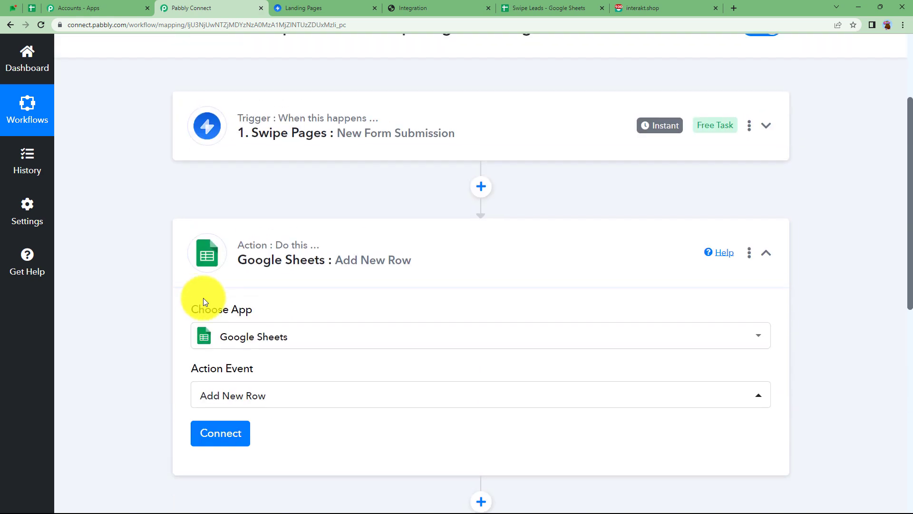
Collapse the Google Sheets action and expand the Swipe Pages trigger to its webhook URL and setup instructions.
{"action": "left_click", "coordinate": [270, 263]}
{"action": "left_click", "coordinate": [265, 271]}
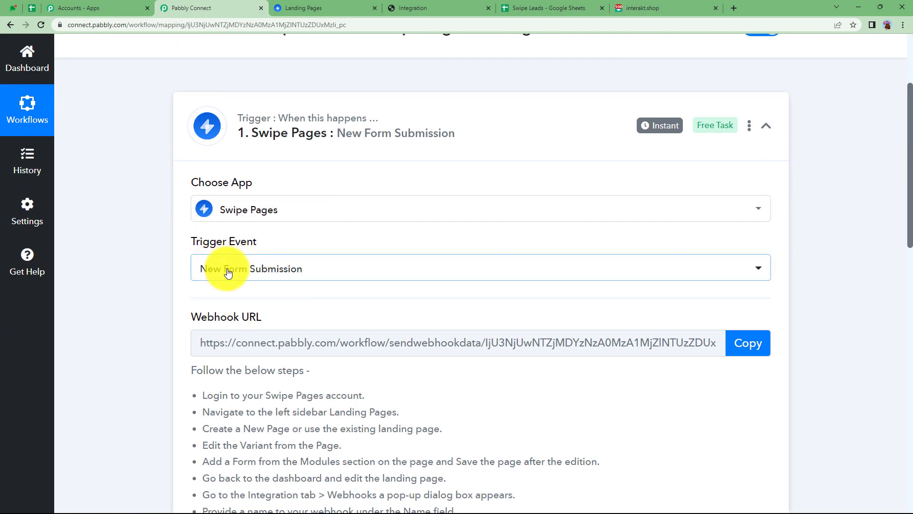
{"action": "scroll", "coordinate": [283, 276], "scroll_direction": "down", "scroll_amount": 2}
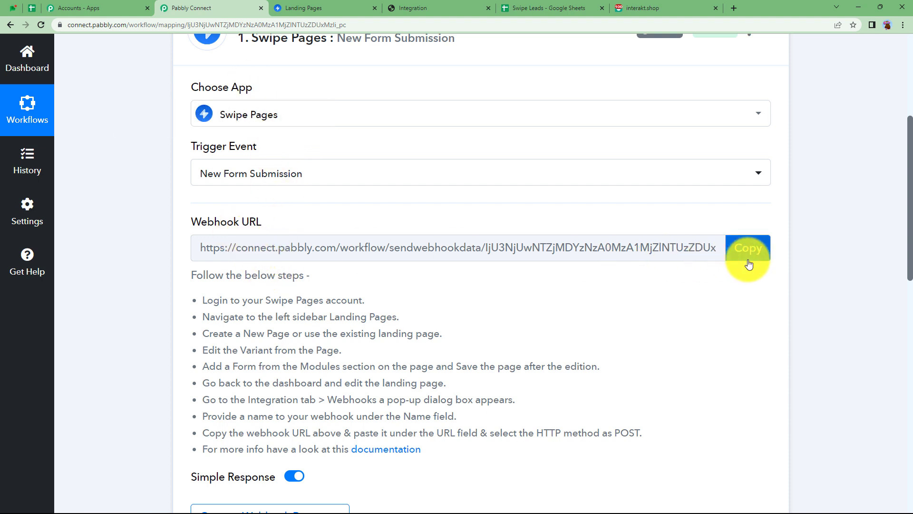
Review the Integration landing page in Swipe Pages and its published Lead Form, and return to Pabbly Connect.
{"action": "left_click", "coordinate": [347, 8]}
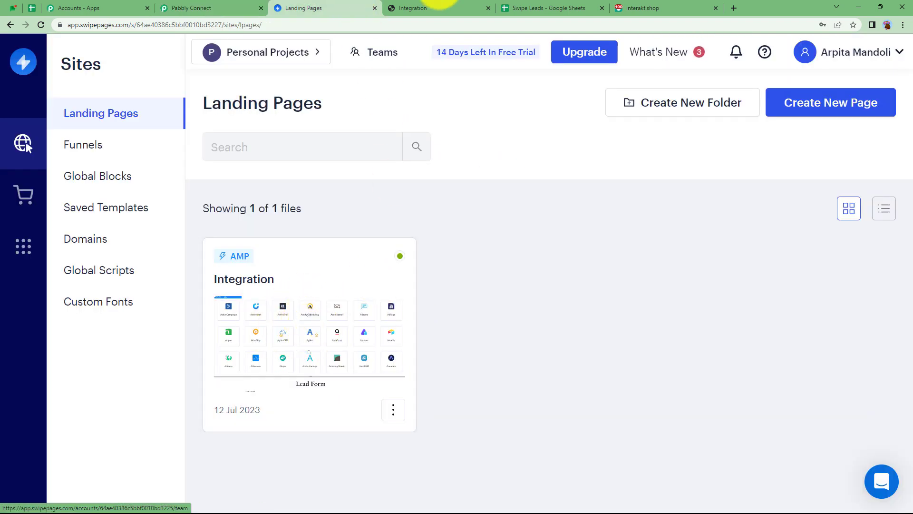
{"action": "left_click", "coordinate": [438, 8]}
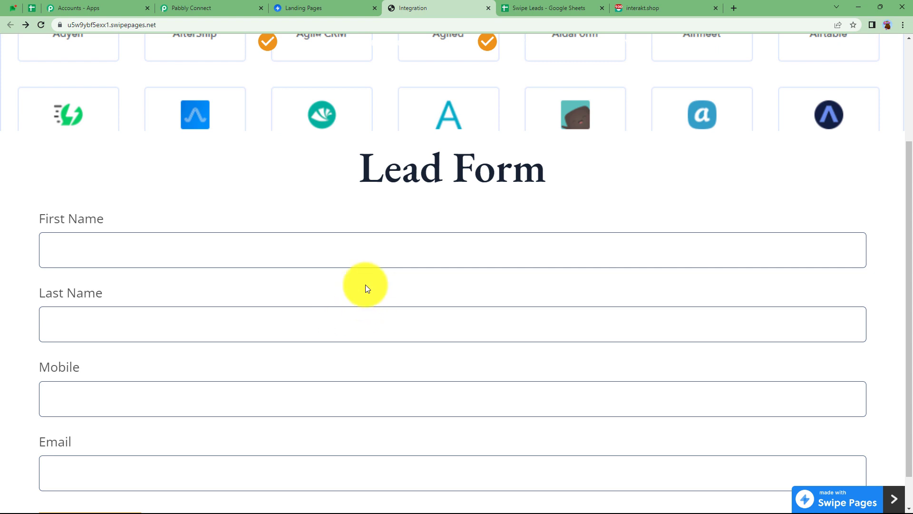
{"action": "left_click", "coordinate": [314, 8]}
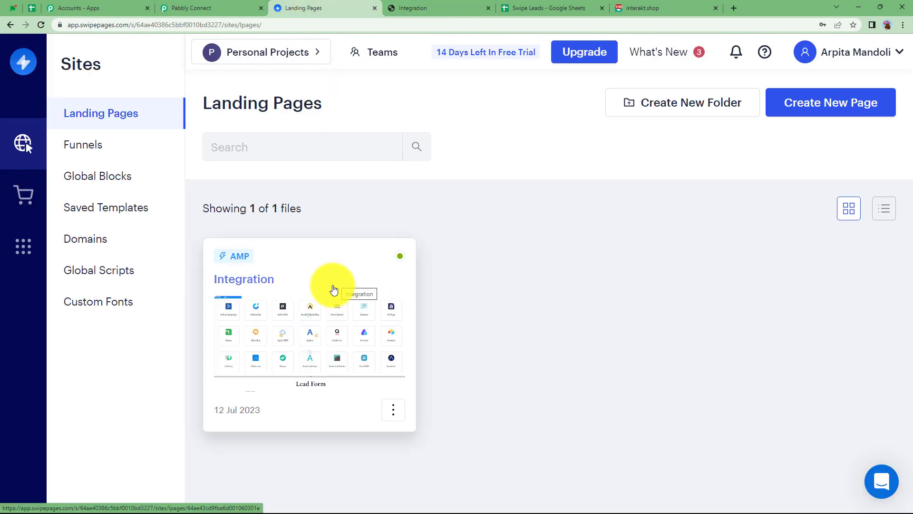
{"action": "left_click", "coordinate": [214, 8]}
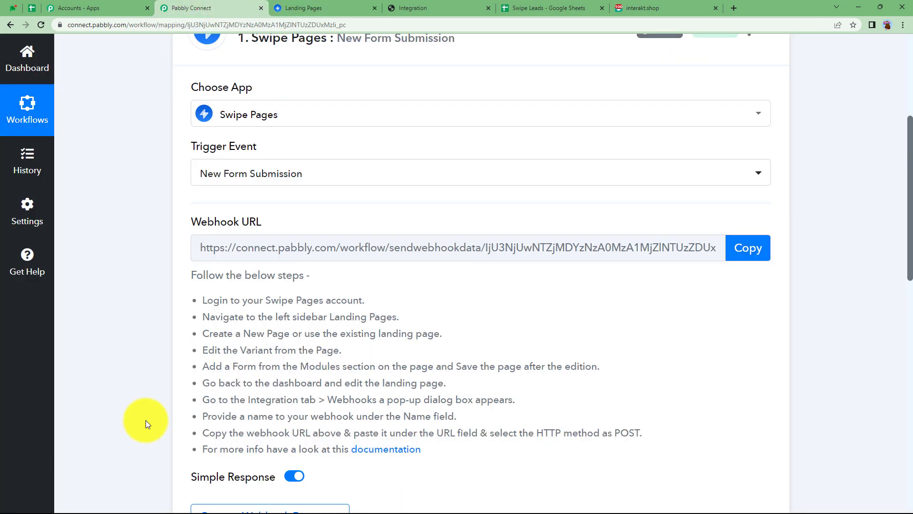
Read the trigger's webhook setup instructions and copy its webhook URL.
{"action": "scroll", "coordinate": [146, 421], "scroll_direction": "down", "scroll_amount": 4}
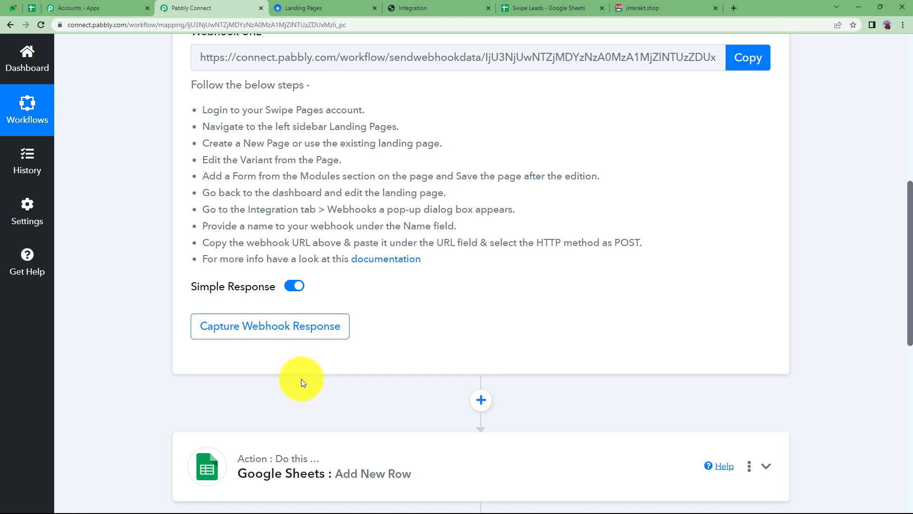
{"action": "scroll", "coordinate": [300, 383], "scroll_direction": "up", "scroll_amount": 2}
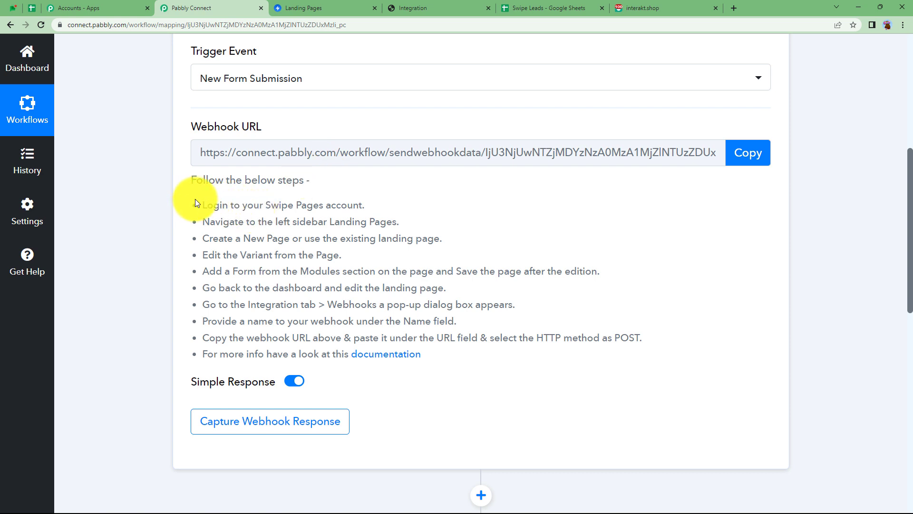
{"action": "left_click_drag", "start_coordinate": [196, 199], "coordinate": [464, 355]}
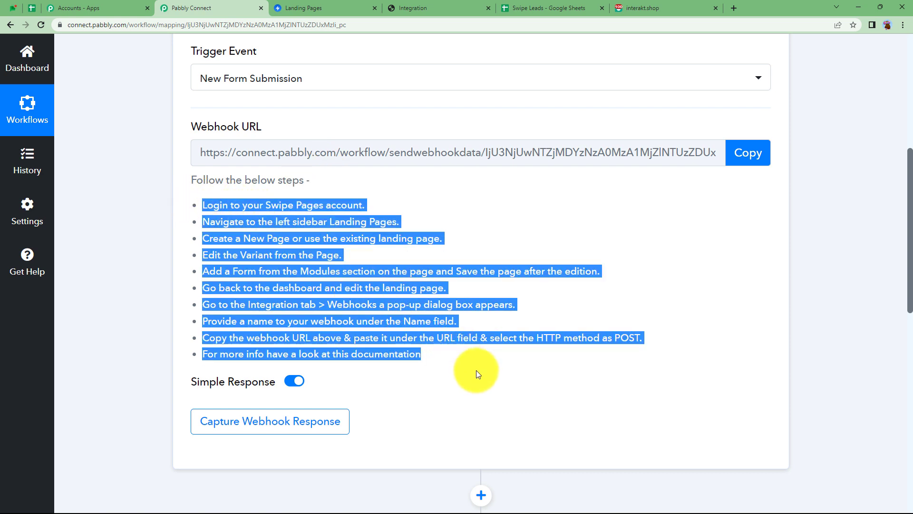
{"action": "left_click", "coordinate": [475, 371]}
{"action": "left_click", "coordinate": [742, 152]}
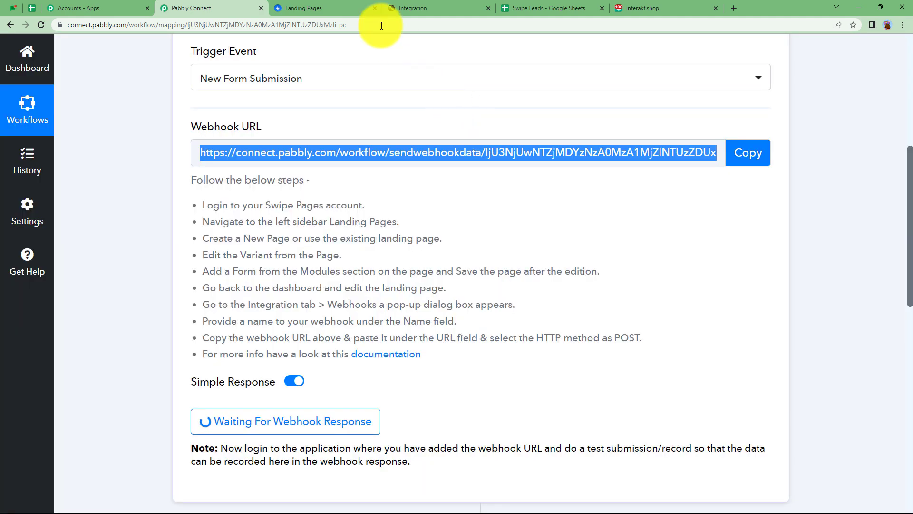
Switch to Swipe Pages, open the Integration landing page's integrations, and delete the existing New form Submission webhook.
{"action": "left_click", "coordinate": [341, 5]}
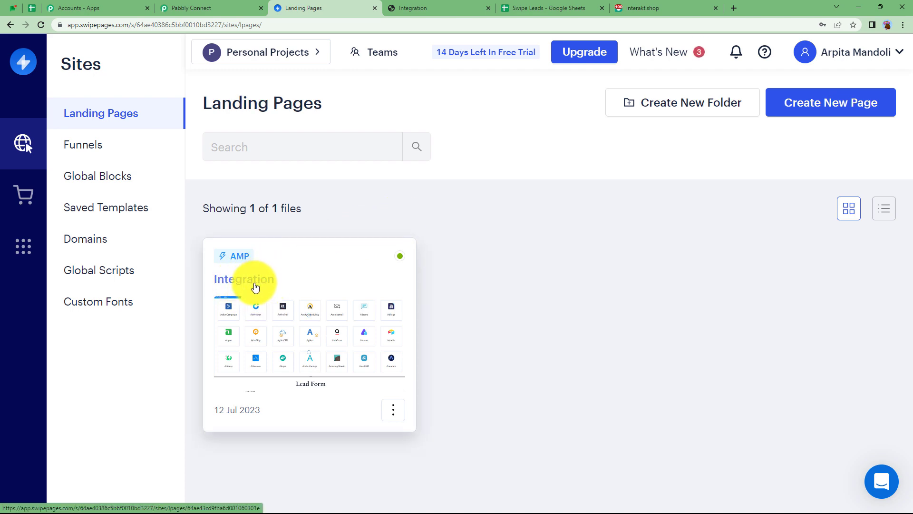
{"action": "left_click", "coordinate": [223, 8]}
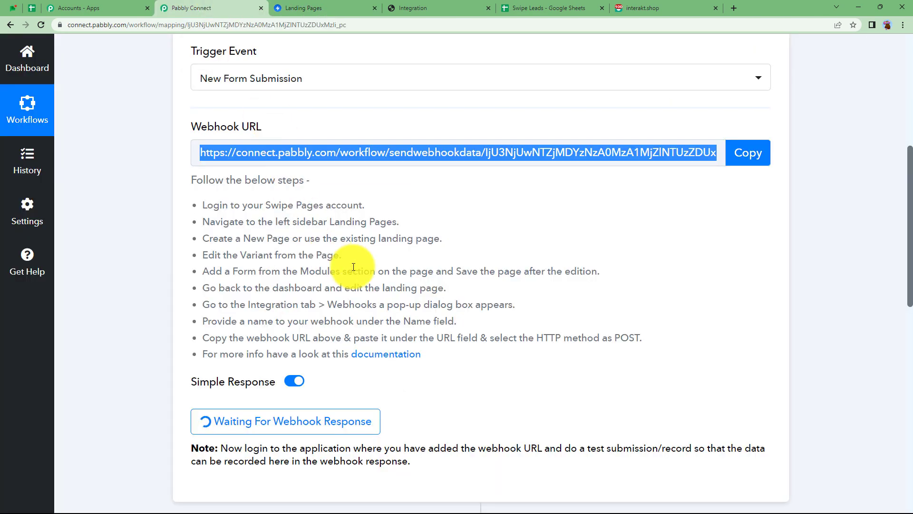
{"action": "left_click", "coordinate": [333, 8]}
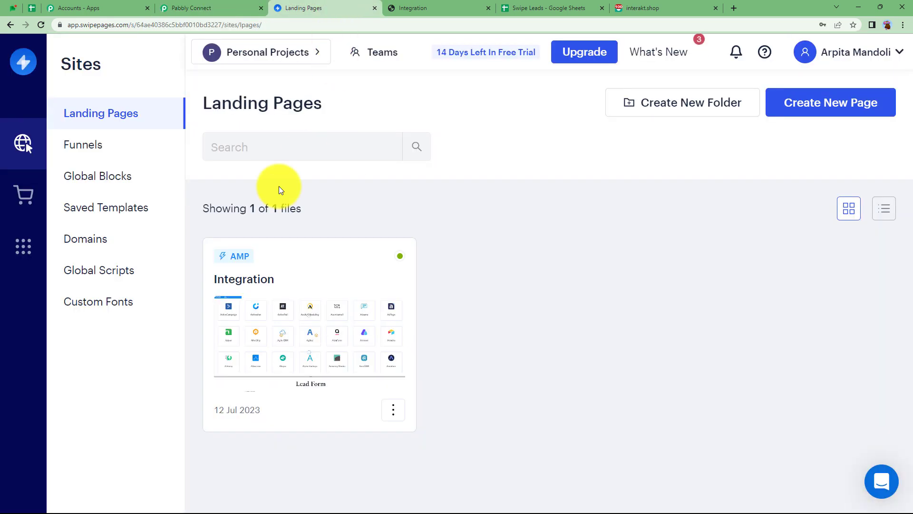
{"action": "left_click", "coordinate": [392, 409]}
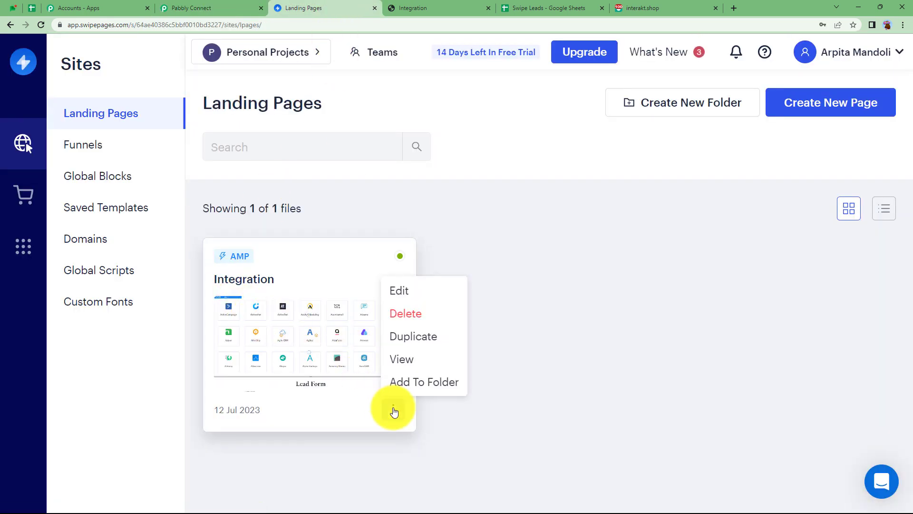
{"action": "left_click", "coordinate": [405, 285]}
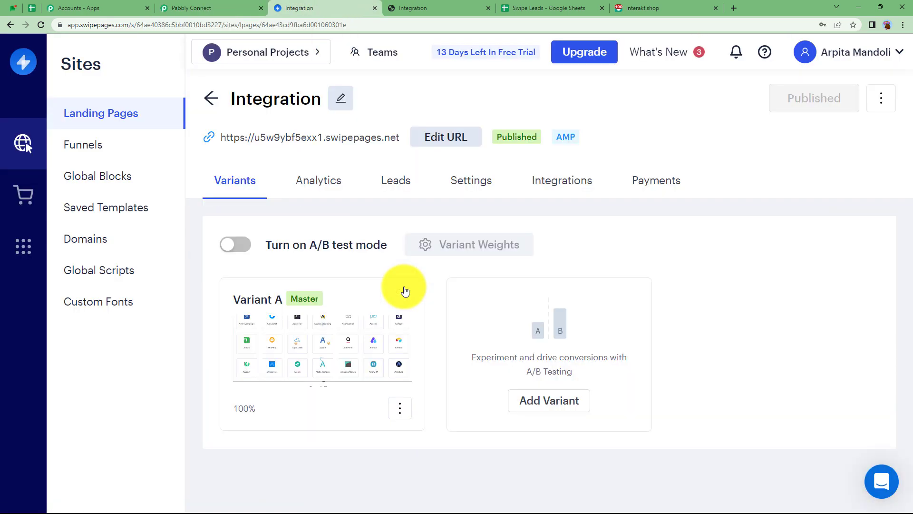
{"action": "left_click", "coordinate": [565, 191]}
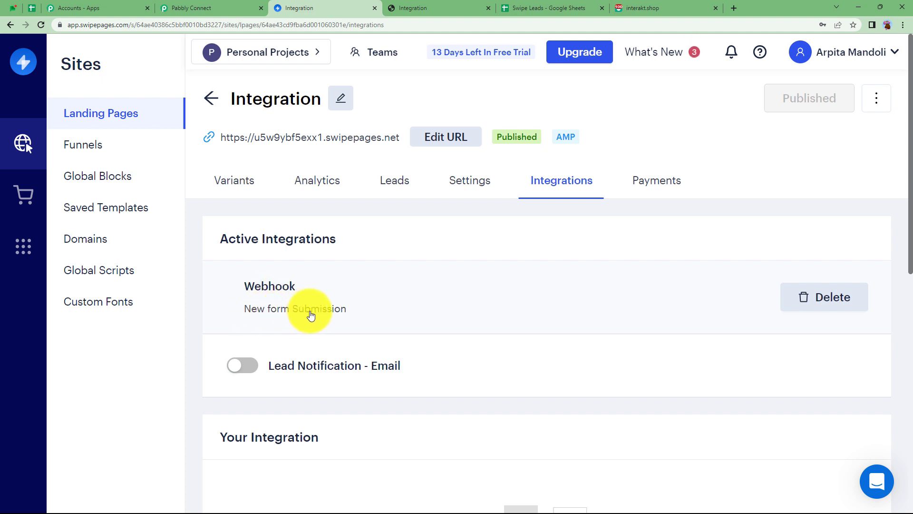
{"action": "left_click", "coordinate": [794, 302]}
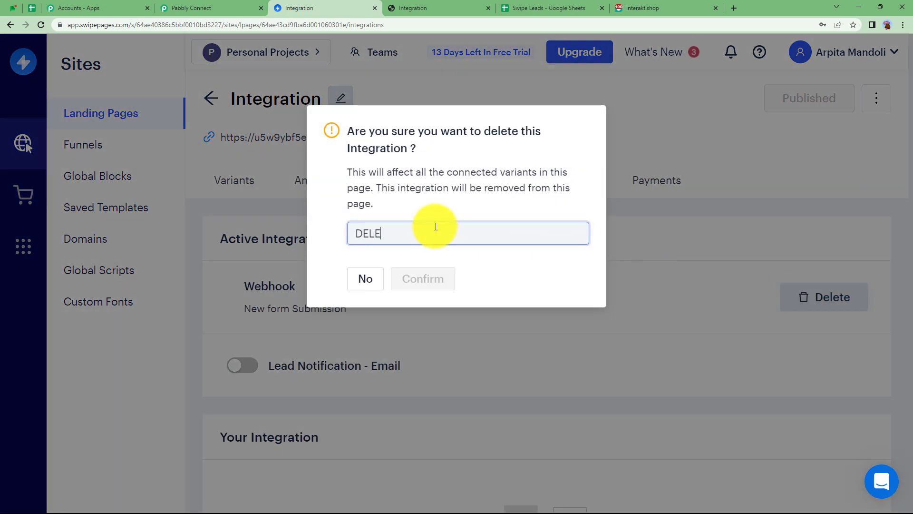
{"action": "left_click", "coordinate": [435, 280]}
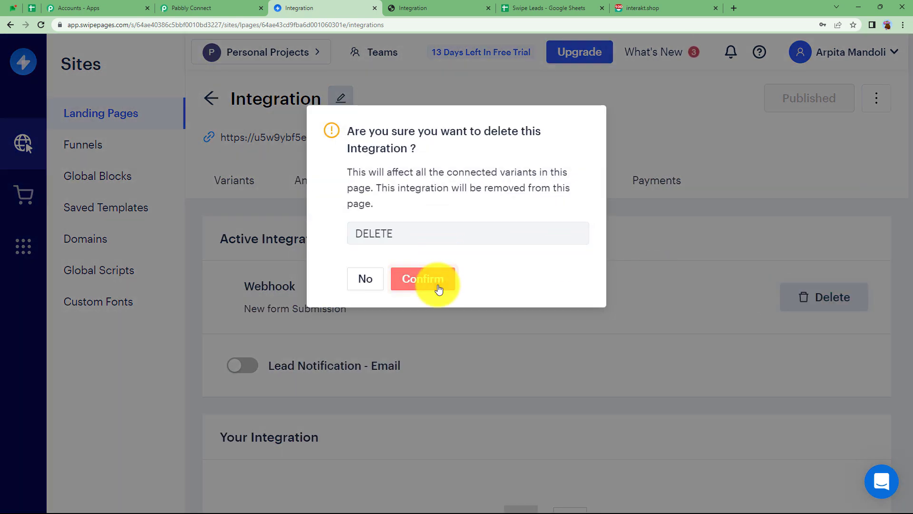
Start a new webhook integration named Form Submission with the copied Pabbly Connect URL and the Form Submission type.
{"action": "scroll", "coordinate": [579, 362], "scroll_direction": "down", "scroll_amount": 8}
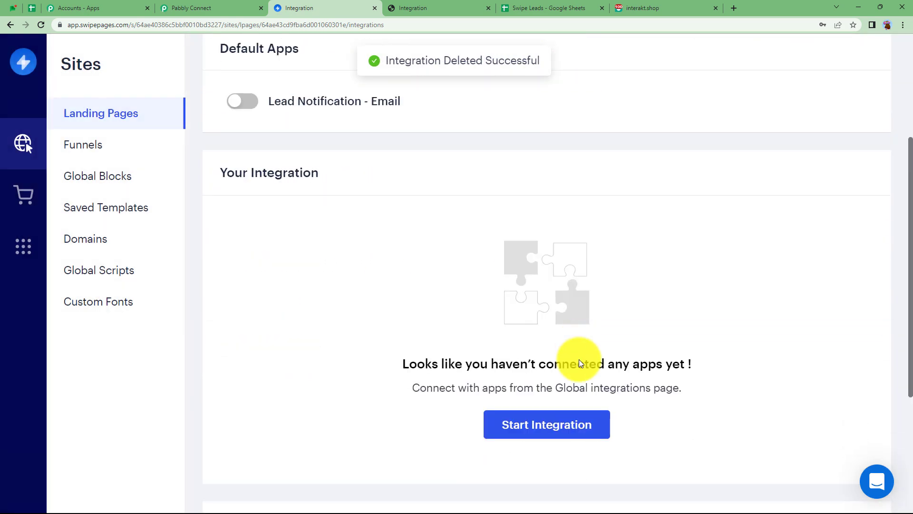
{"action": "scroll", "coordinate": [579, 362], "scroll_direction": "down", "scroll_amount": 1}
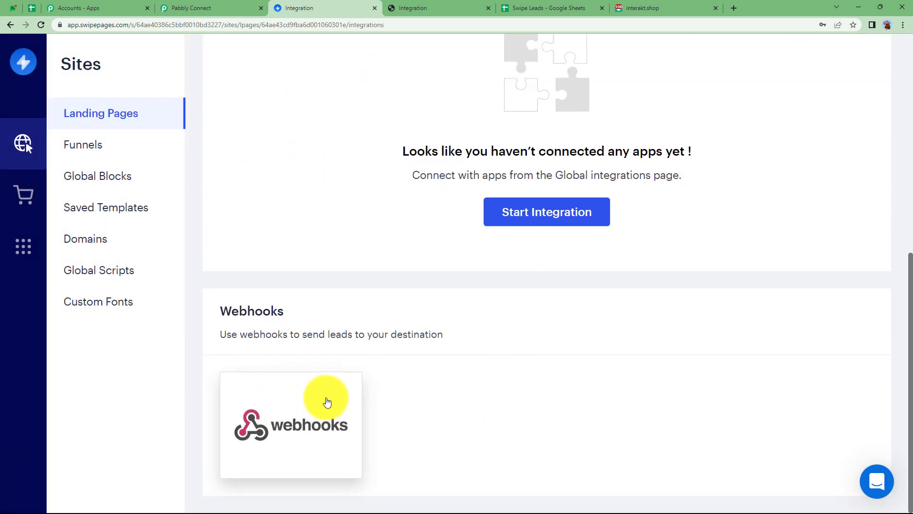
{"action": "left_click", "coordinate": [297, 412]}
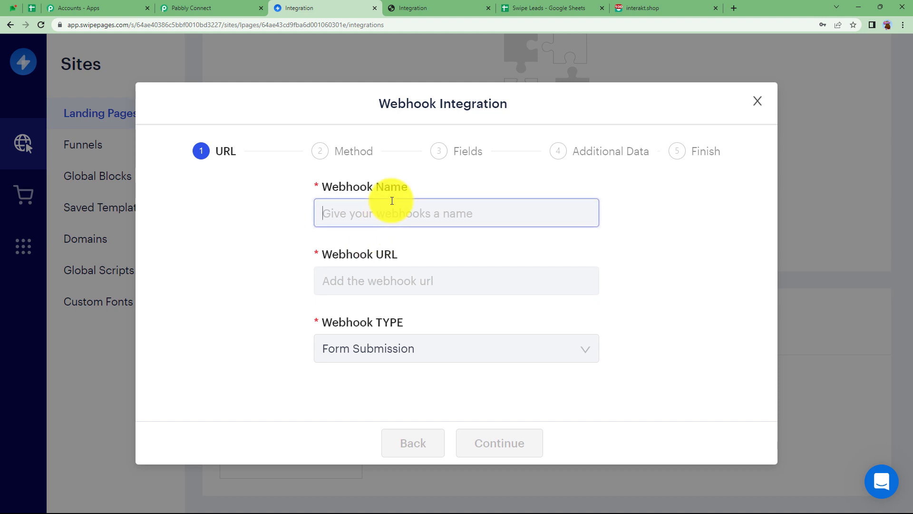
{"action": "type", "text": "Form Submission"}
{"action": "left_click", "coordinate": [416, 284]}
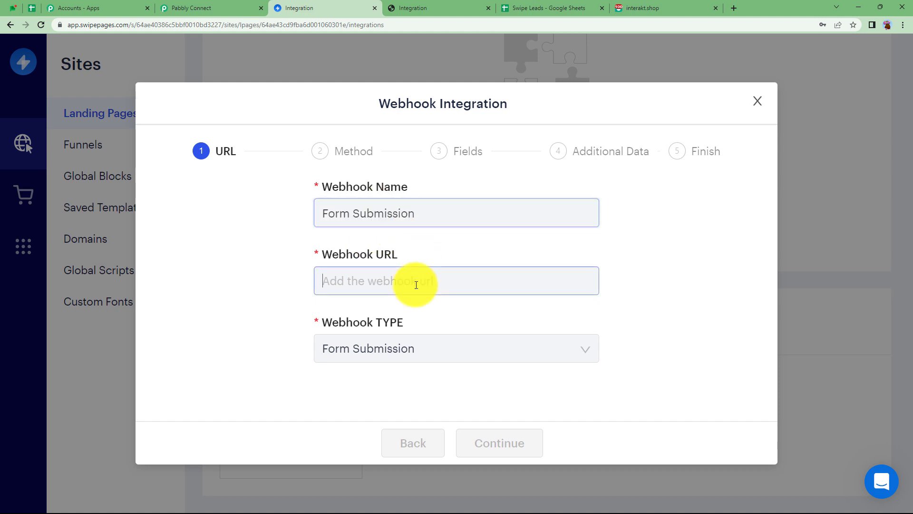
{"action": "key", "text": "ctrl+v"}
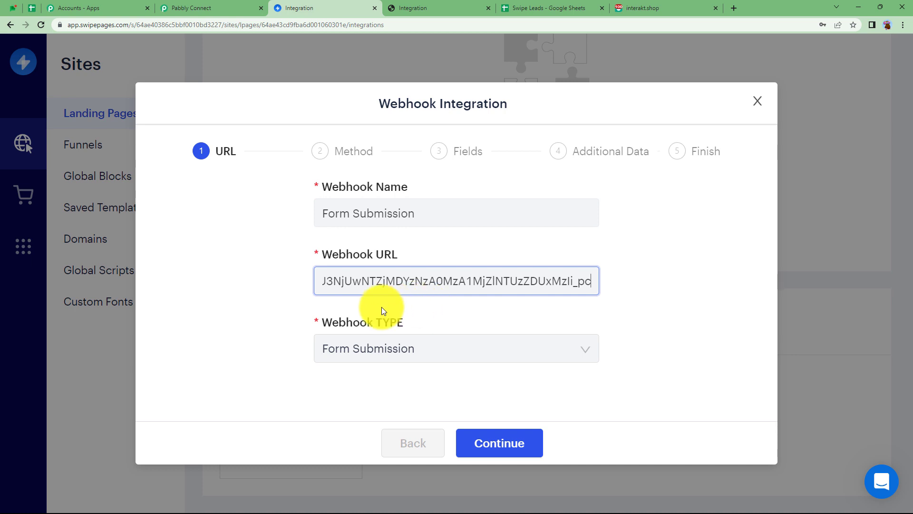
{"action": "left_click", "coordinate": [384, 352]}
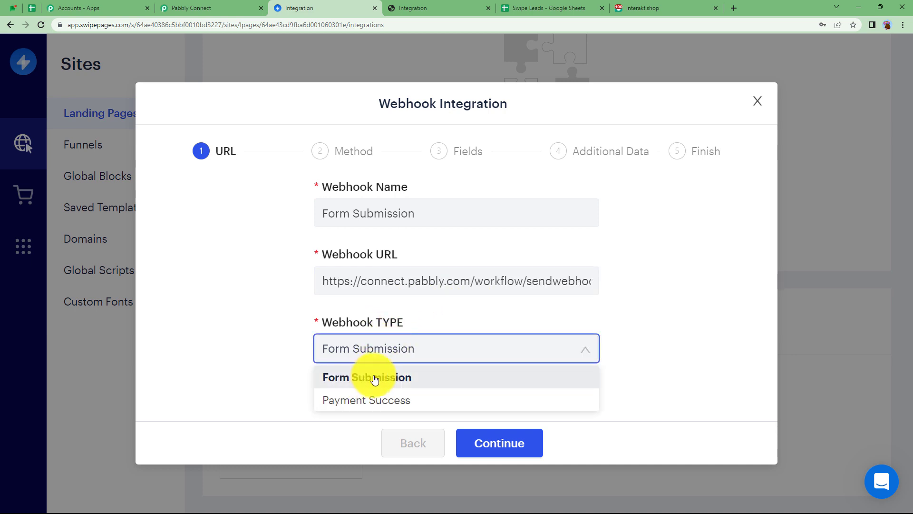
{"action": "left_click", "coordinate": [292, 378]}
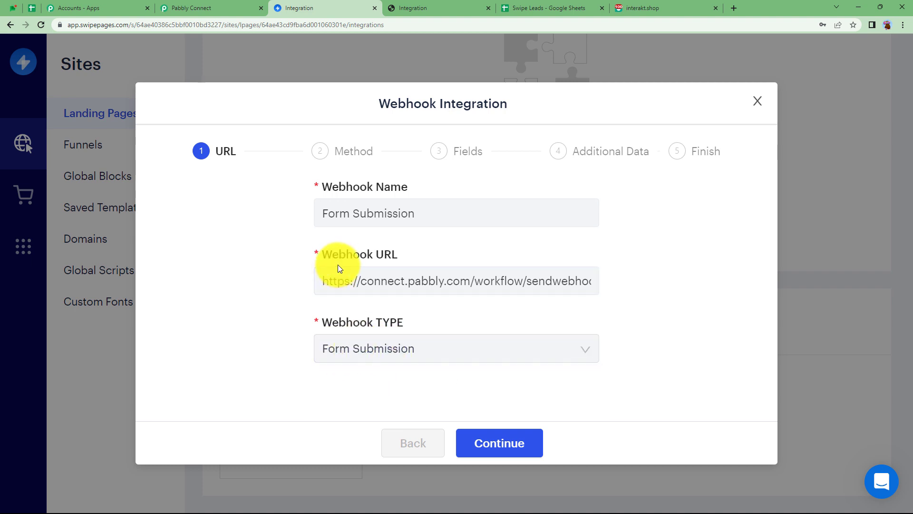
{"action": "left_click", "coordinate": [490, 447]}
Set the webhook's HTTP method to POST and continue to the field mapping without adding HTTP headers.
{"action": "left_click", "coordinate": [430, 220]}
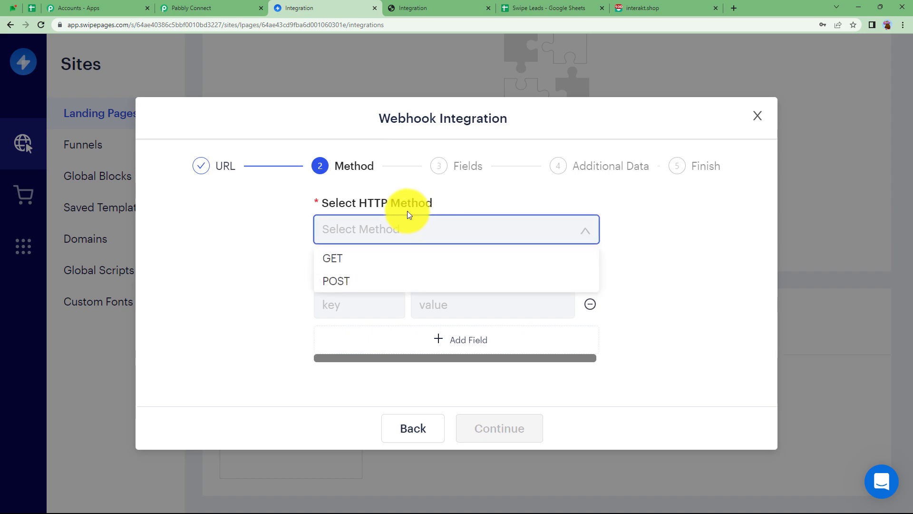
{"action": "left_click", "coordinate": [369, 288]}
{"action": "left_click", "coordinate": [247, 8]}
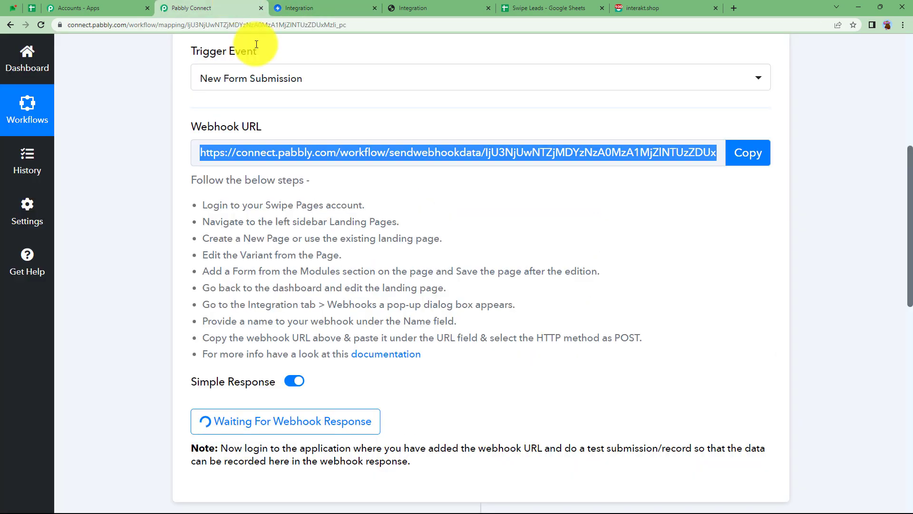
{"action": "left_click", "coordinate": [350, 7]}
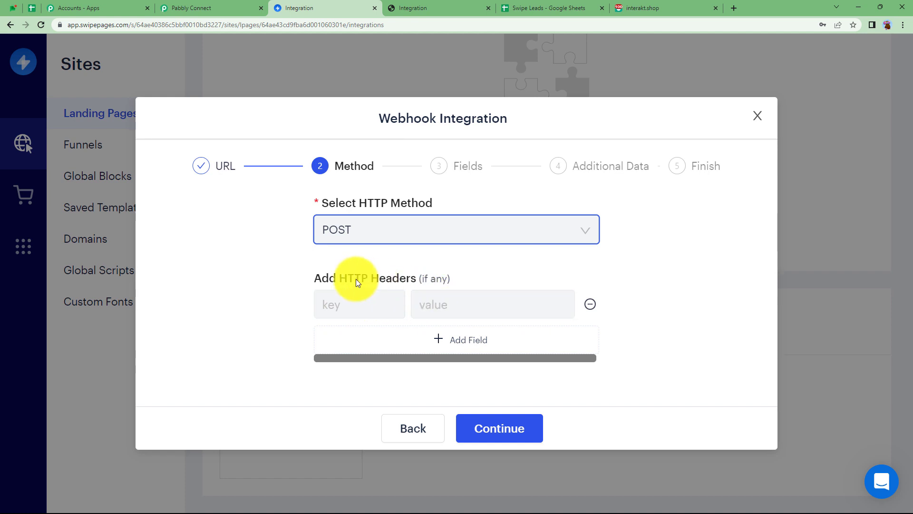
{"action": "left_click", "coordinate": [499, 424]}
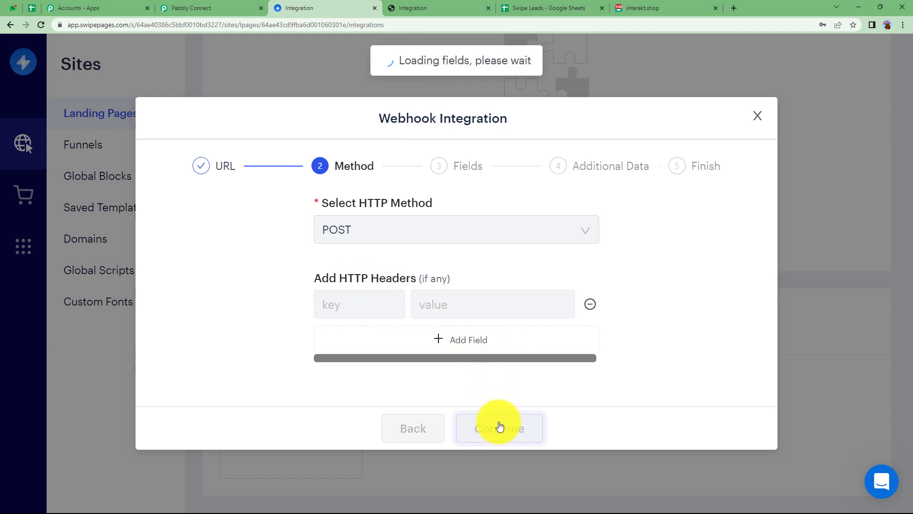
Finish the webhook with the default field mappings and no additional fields, and return to the Swipe Pages trigger in Pabbly Connect.
{"action": "left_click", "coordinate": [491, 257]}
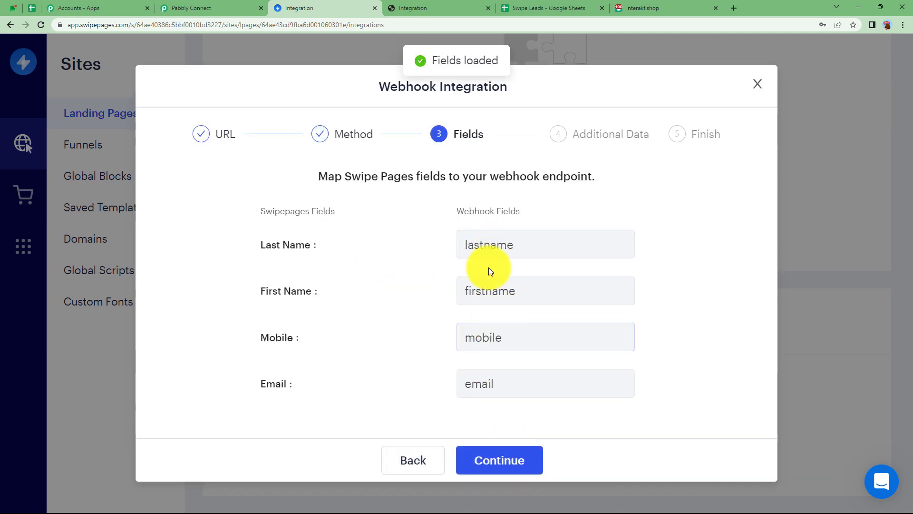
{"action": "left_click", "coordinate": [499, 291]}
{"action": "left_click", "coordinate": [497, 381]}
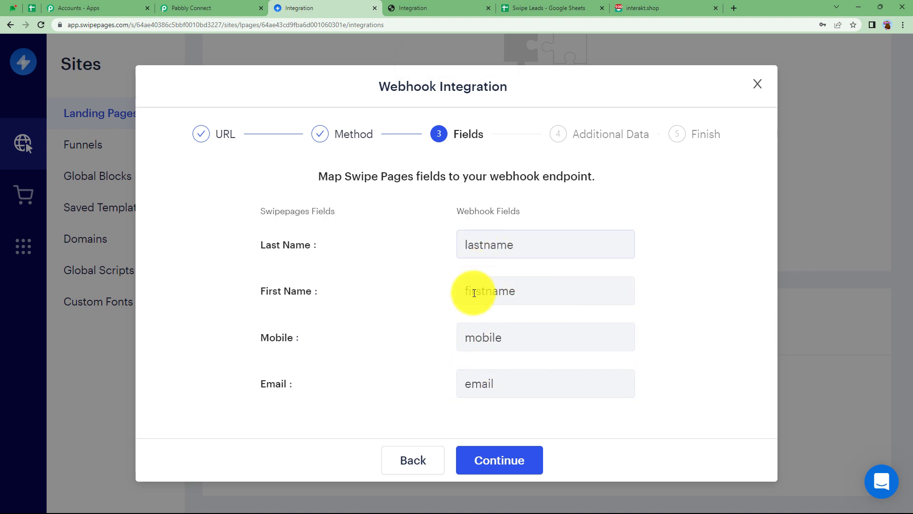
{"action": "left_click", "coordinate": [504, 459]}
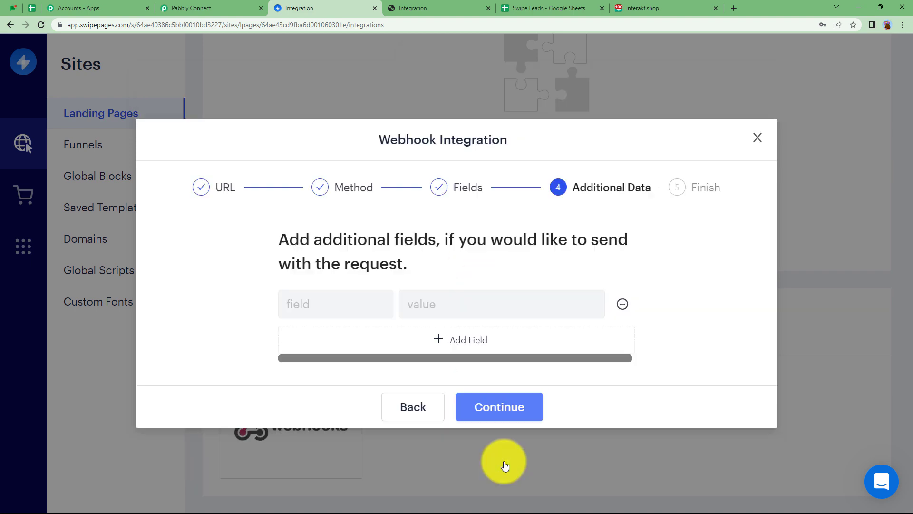
{"action": "left_click", "coordinate": [495, 402]}
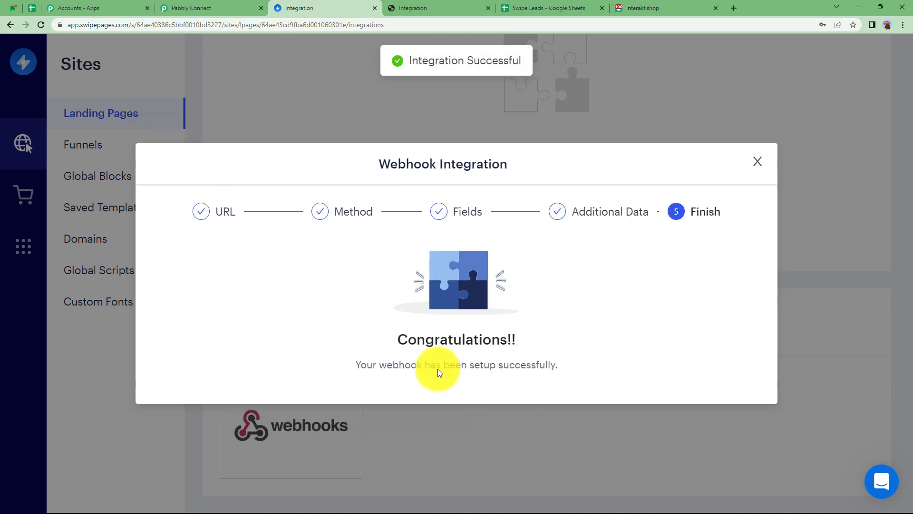
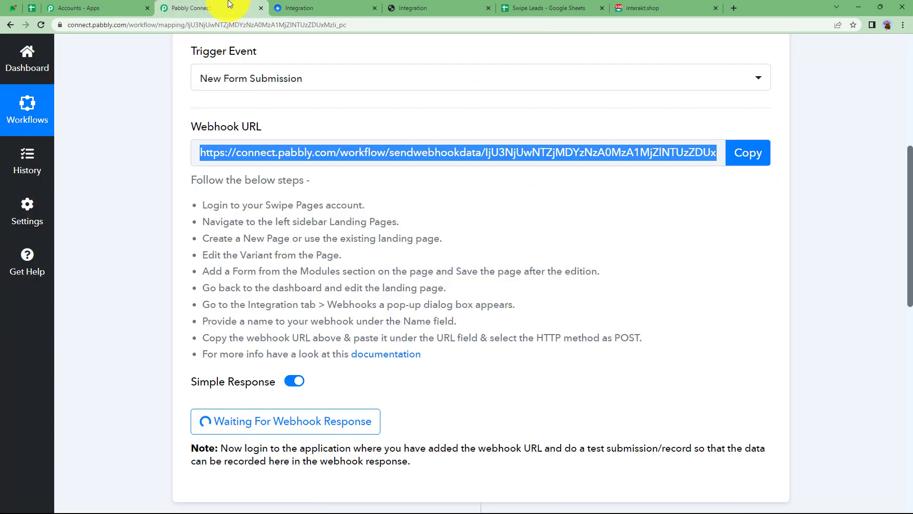
{"action": "scroll", "coordinate": [238, 304], "scroll_direction": "down", "scroll_amount": 2}
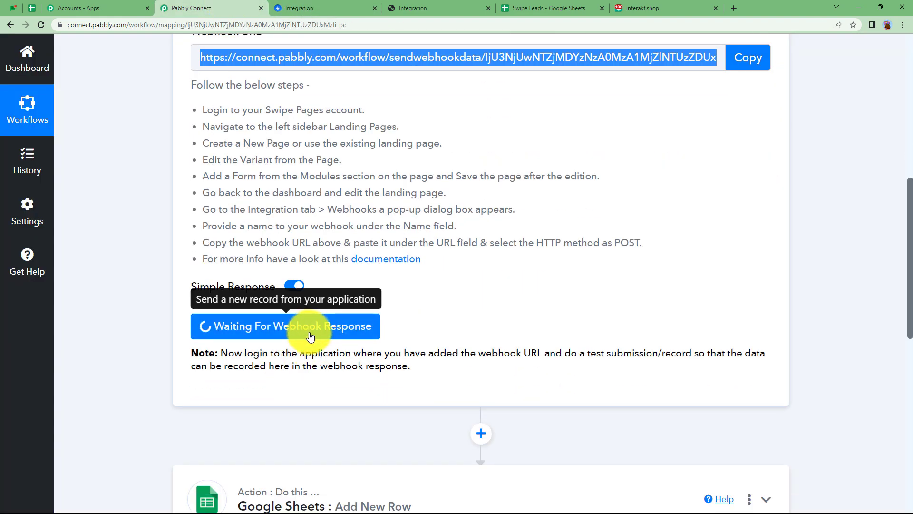
Submit a test entry in the Swipe Pages Lead Form with the saved first name, last name, mobile and email.
{"action": "left_click", "coordinate": [400, 4]}
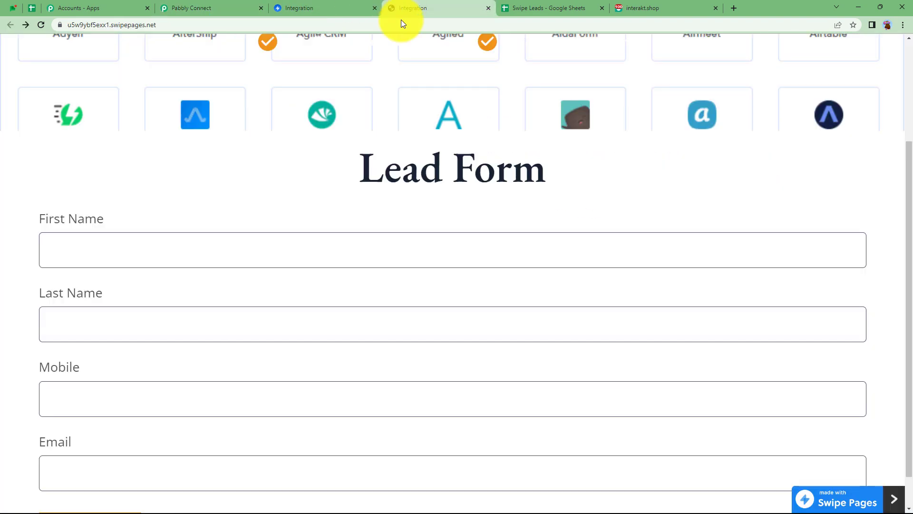
{"action": "left_click", "coordinate": [316, 249]}
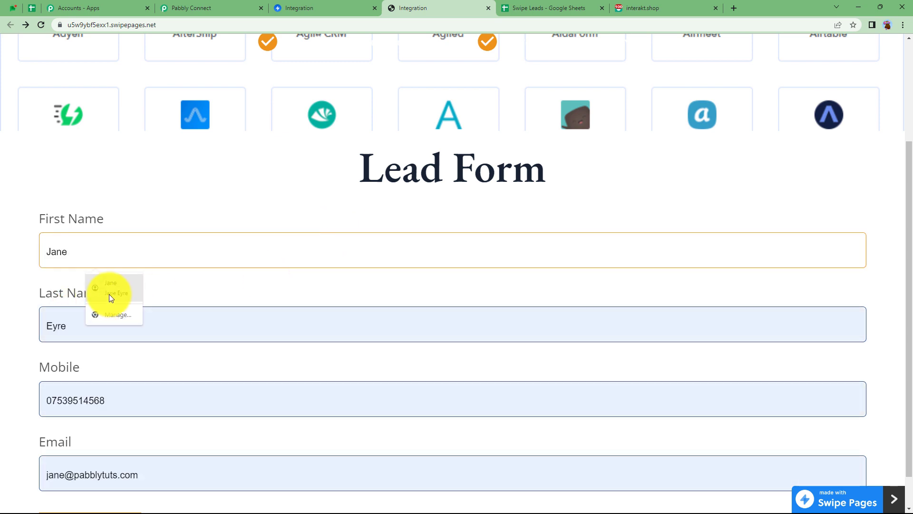
{"action": "left_click", "coordinate": [110, 294]}
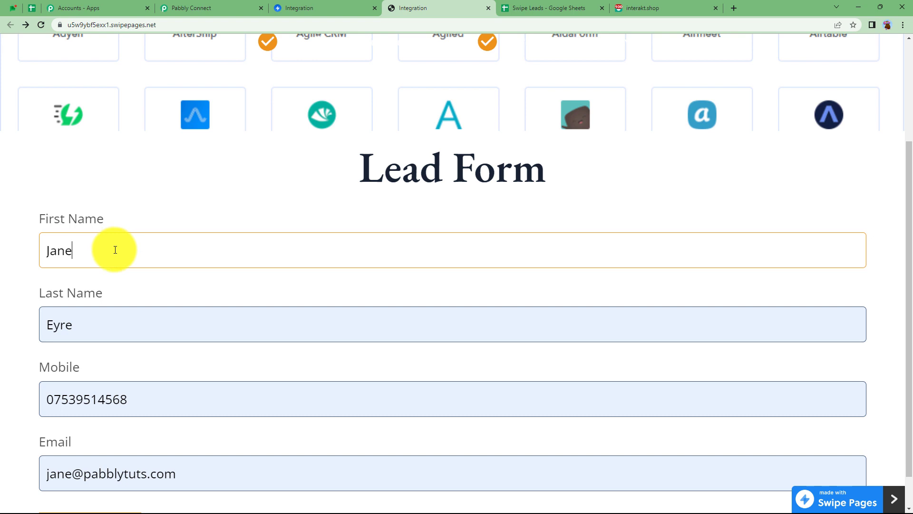
{"action": "scroll", "coordinate": [108, 328], "scroll_direction": "down", "scroll_amount": 1}
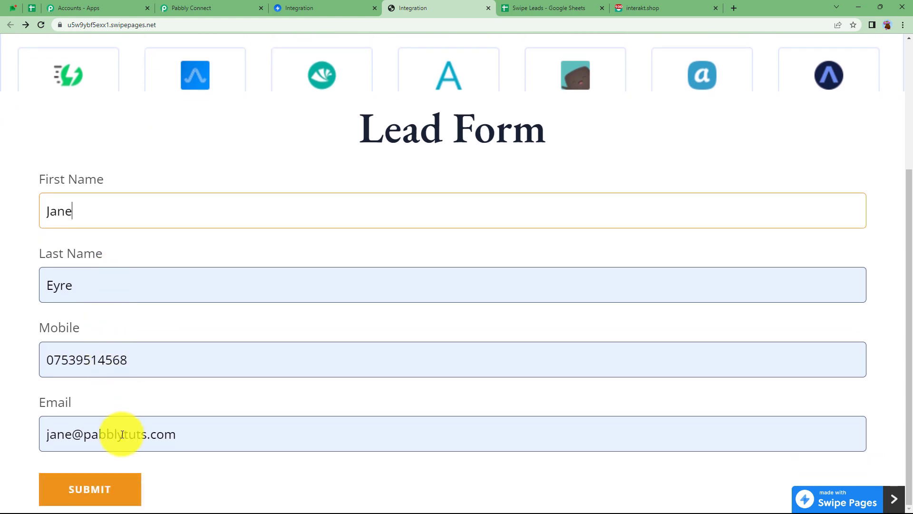
{"action": "left_click", "coordinate": [107, 495]}
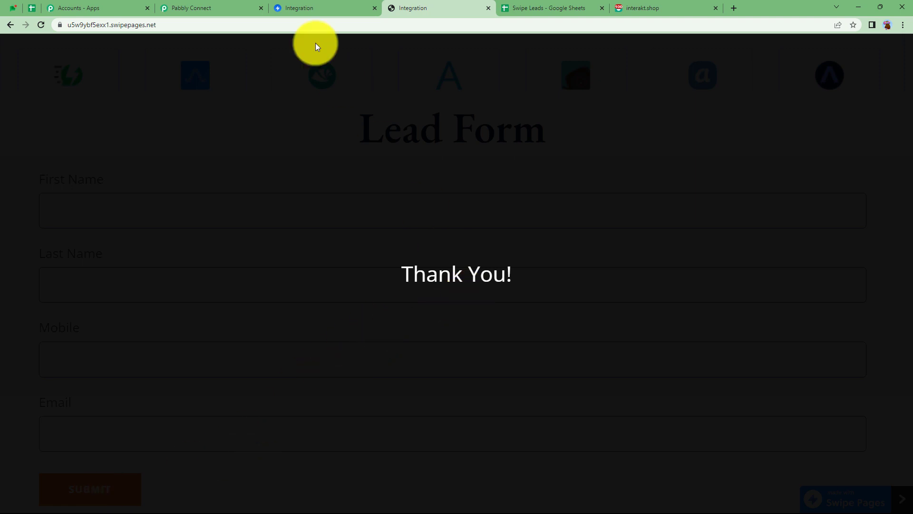
Switch to Pabbly Connect and examine the captured webhook response's page details, lead ID, contact fields and creation time.
{"action": "left_click", "coordinate": [227, 5]}
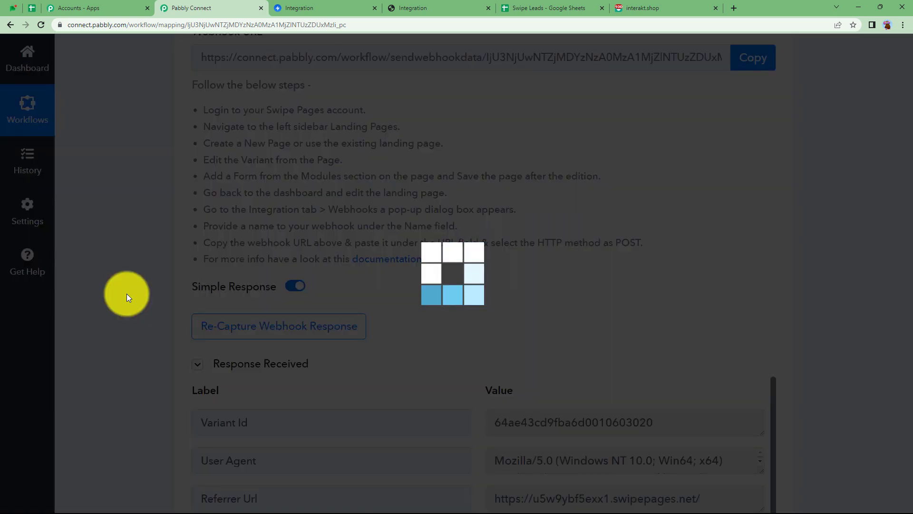
{"action": "scroll", "coordinate": [140, 318], "scroll_direction": "down", "scroll_amount": 3}
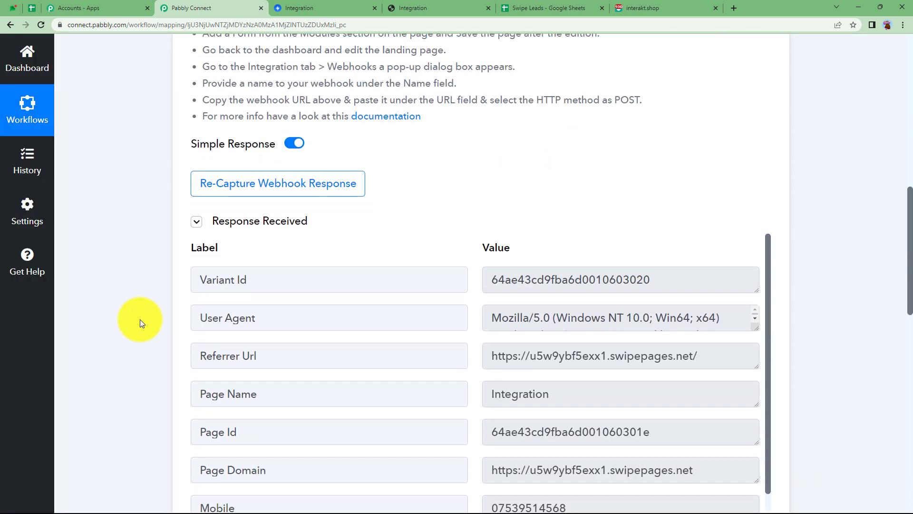
{"action": "double_click", "coordinate": [505, 278]}
{"action": "left_click", "coordinate": [675, 243]}
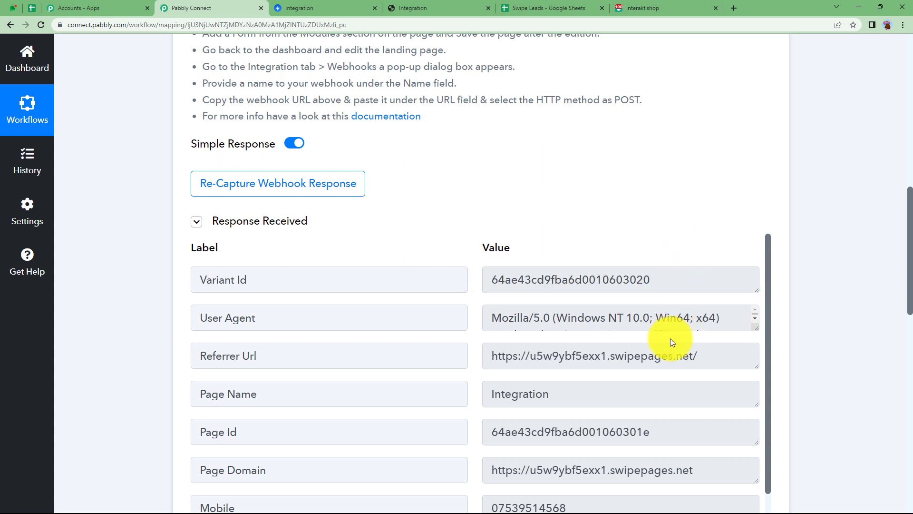
{"action": "scroll", "coordinate": [701, 310], "scroll_direction": "down", "scroll_amount": 1}
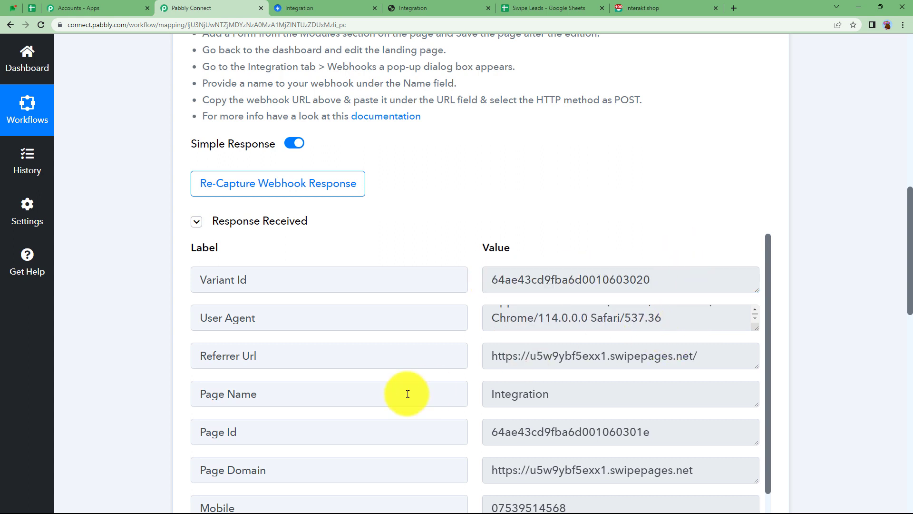
{"action": "scroll", "coordinate": [405, 380], "scroll_direction": "down", "scroll_amount": 3}
{"action": "double_click", "coordinate": [546, 266]}
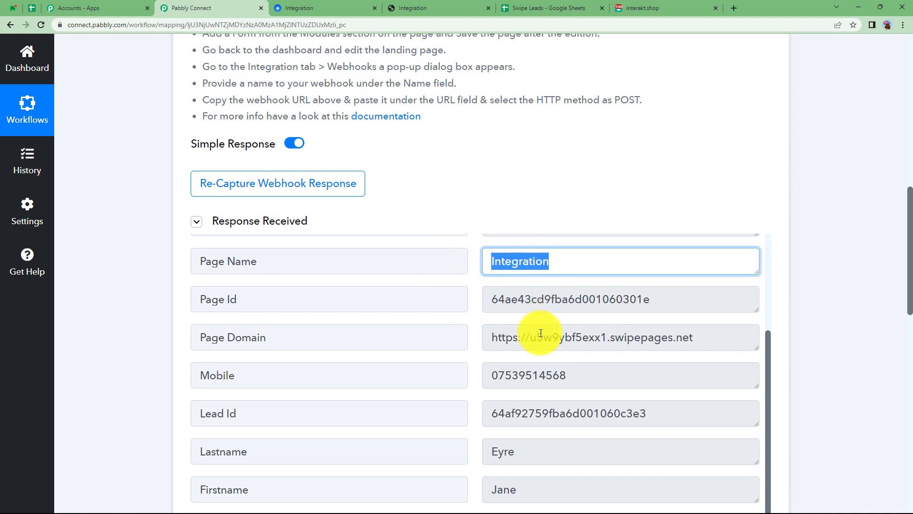
{"action": "left_click_drag", "start_coordinate": [491, 333], "coordinate": [724, 338]}
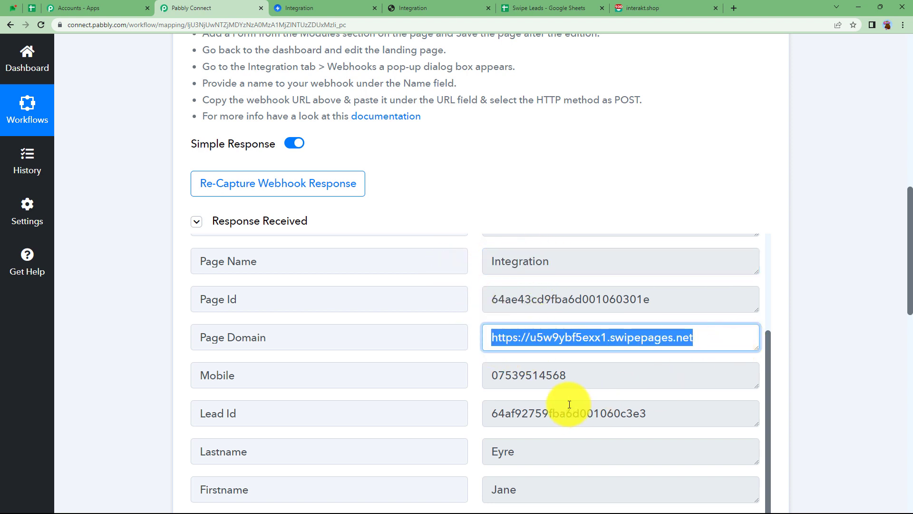
{"action": "scroll", "coordinate": [577, 353], "scroll_direction": "down", "scroll_amount": 2}
{"action": "left_click_drag", "start_coordinate": [647, 319], "coordinate": [434, 340]}
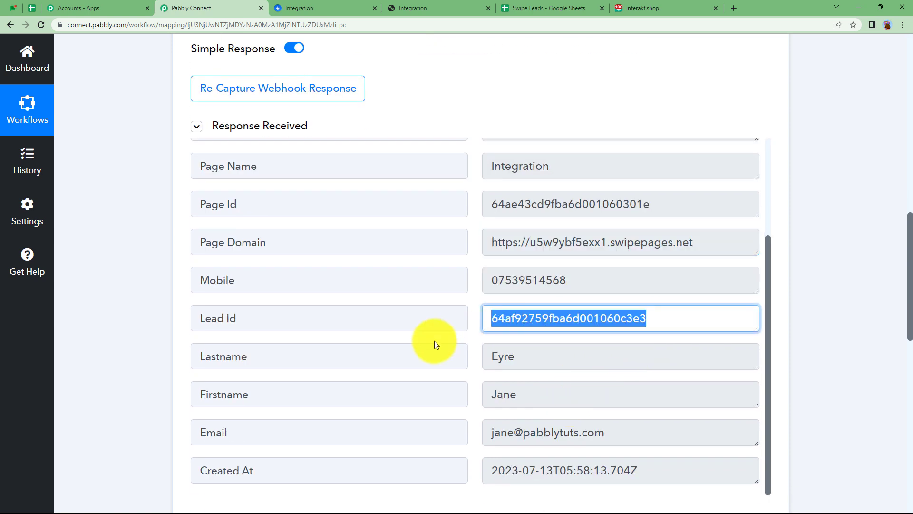
{"action": "left_click_drag", "start_coordinate": [565, 280], "coordinate": [420, 305]}
{"action": "left_click_drag", "start_coordinate": [561, 350], "coordinate": [466, 371]}
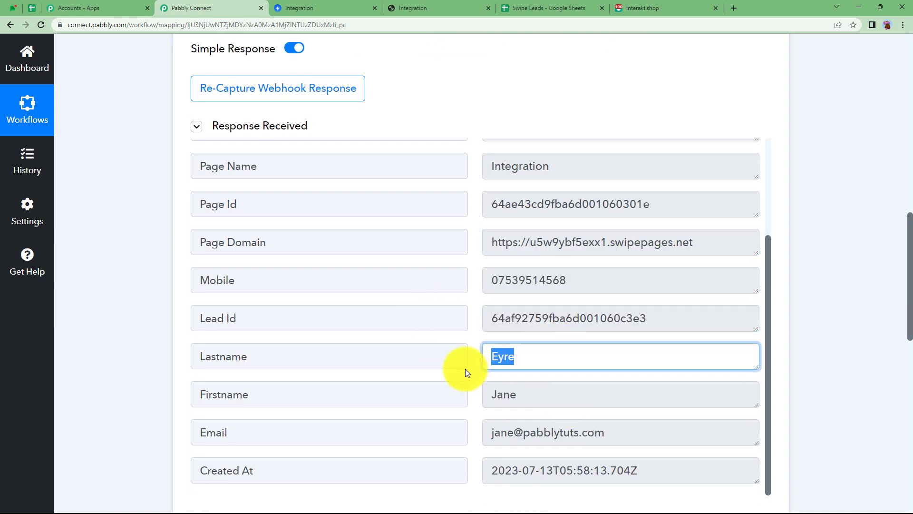
{"action": "left_click_drag", "start_coordinate": [528, 393], "coordinate": [478, 402]}
{"action": "left_click_drag", "start_coordinate": [610, 433], "coordinate": [478, 454]}
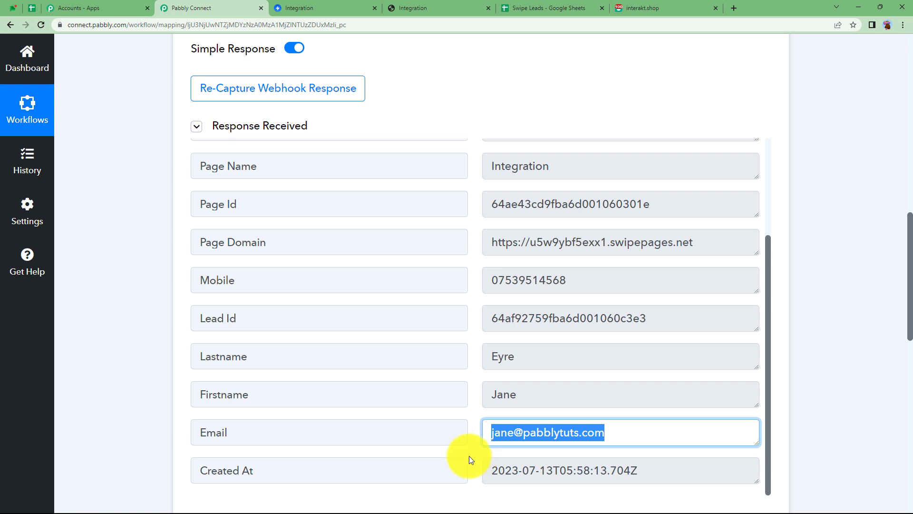
{"action": "left_click_drag", "start_coordinate": [637, 471], "coordinate": [483, 498]}
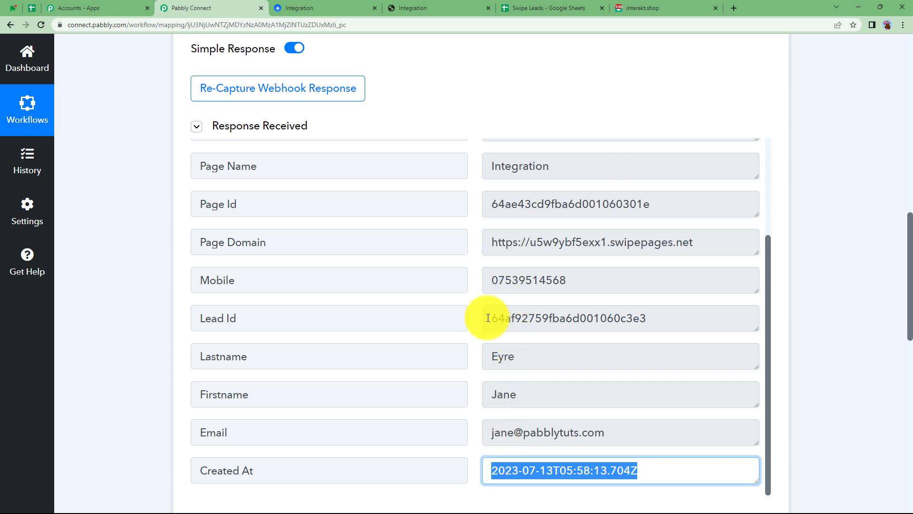
{"action": "left_click_drag", "start_coordinate": [492, 318], "coordinate": [672, 316]}
{"action": "left_click", "coordinate": [115, 294]}
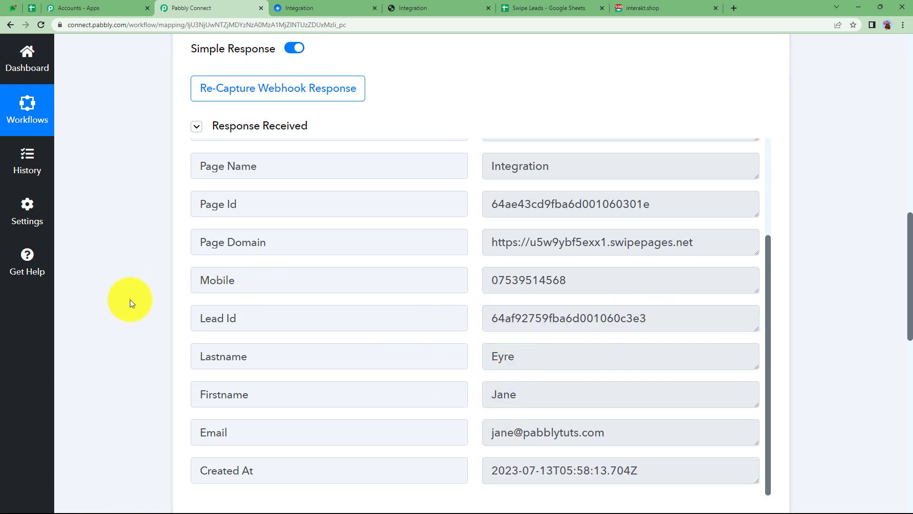
Switch to the Swipe Leads spreadsheet and add the header LEAD Id in cell E1.
{"action": "left_click", "coordinate": [519, 7]}
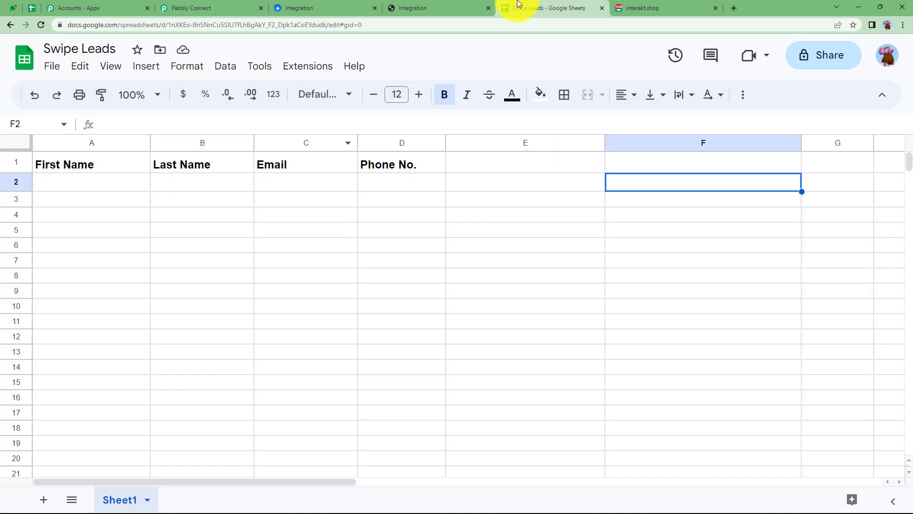
{"action": "double_click", "coordinate": [498, 165]}
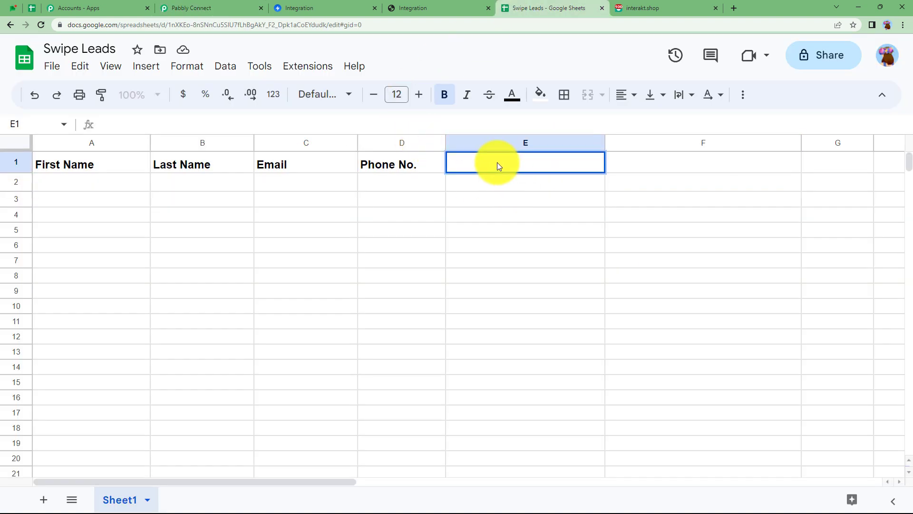
{"action": "type", "text": "LEAD Id"}
{"action": "left_click", "coordinate": [518, 196]}
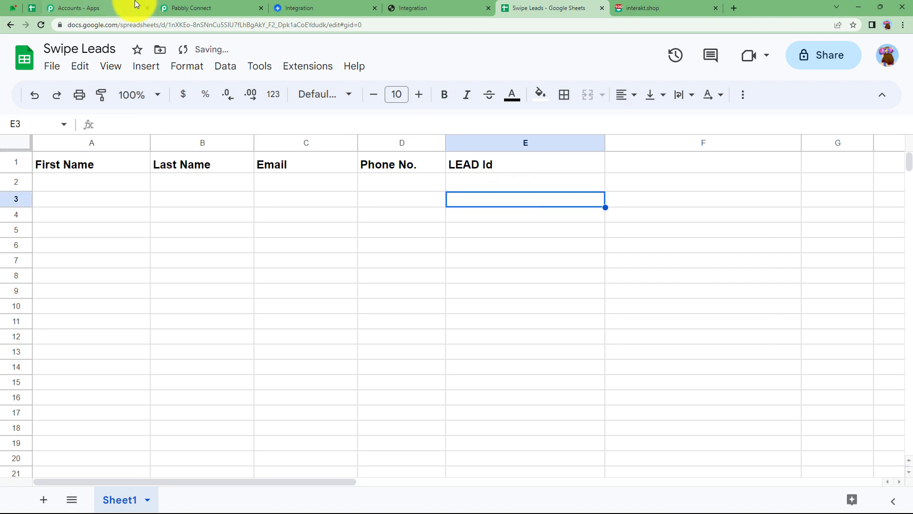
Return to Pabbly Connect, check the Lead Id field in the response, and collapse the Swipe Pages trigger.
{"action": "left_click", "coordinate": [183, 4]}
{"action": "left_click_drag", "start_coordinate": [648, 318], "coordinate": [464, 323]}
{"action": "left_click", "coordinate": [166, 293]}
{"action": "scroll", "coordinate": [165, 295], "scroll_direction": "up", "scroll_amount": 10}
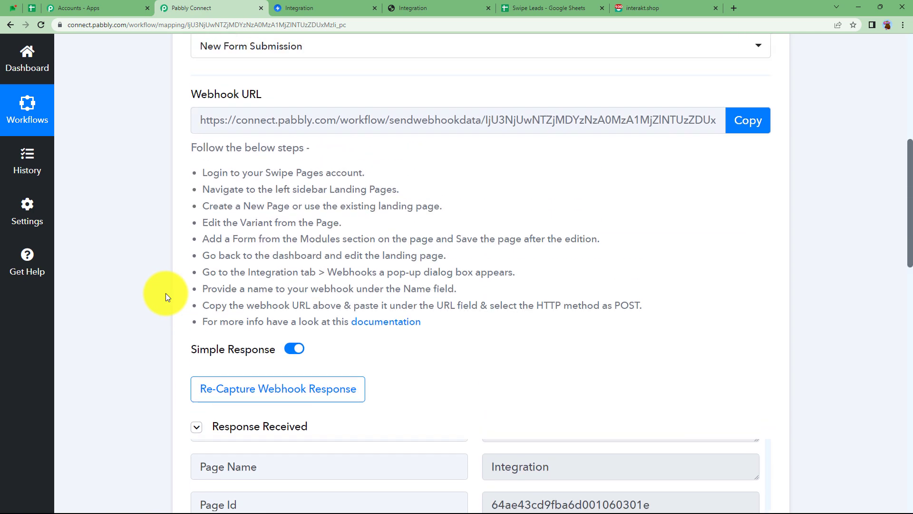
{"action": "left_click", "coordinate": [285, 276]}
{"action": "scroll", "coordinate": [285, 275], "scroll_direction": "down", "scroll_amount": 3}
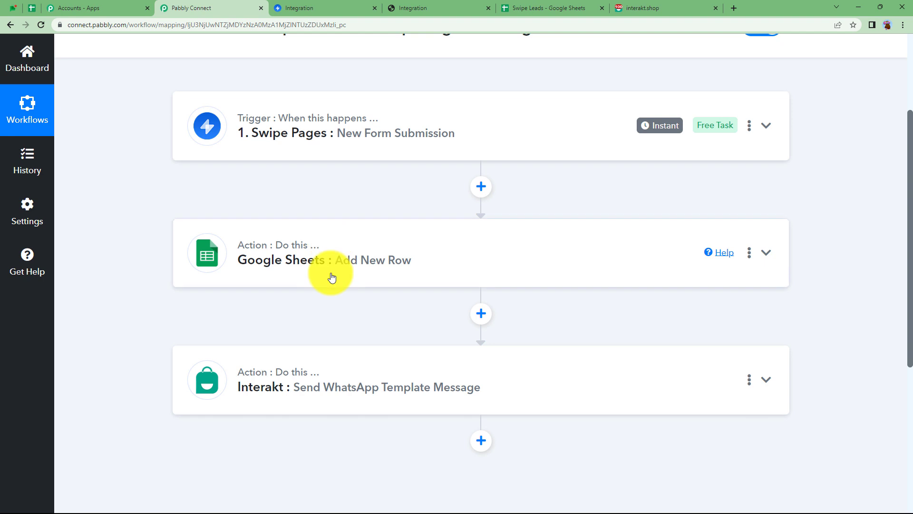
Connect the Google Sheets Add New Row action through a new connection, granting Pabbly Connect access to the Google account.
{"action": "left_click", "coordinate": [367, 272]}
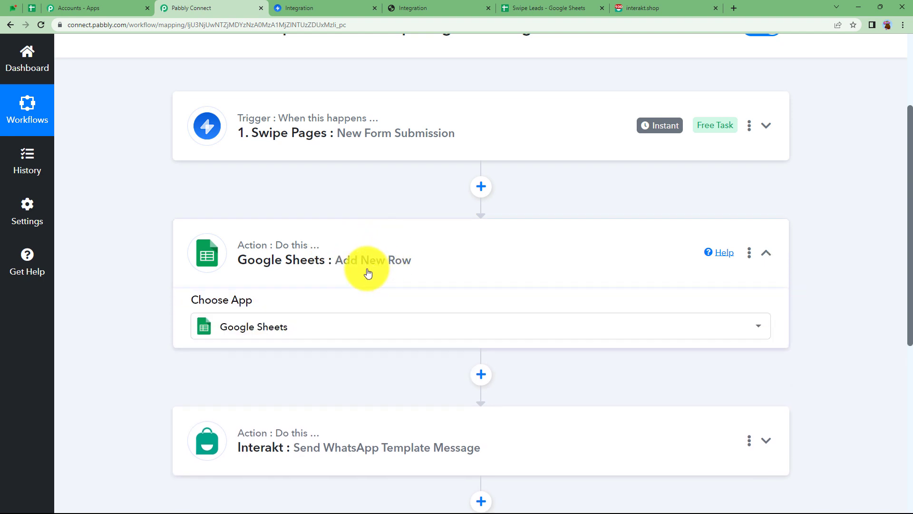
{"action": "scroll", "coordinate": [368, 271], "scroll_direction": "down", "scroll_amount": 3}
{"action": "left_click", "coordinate": [199, 298]}
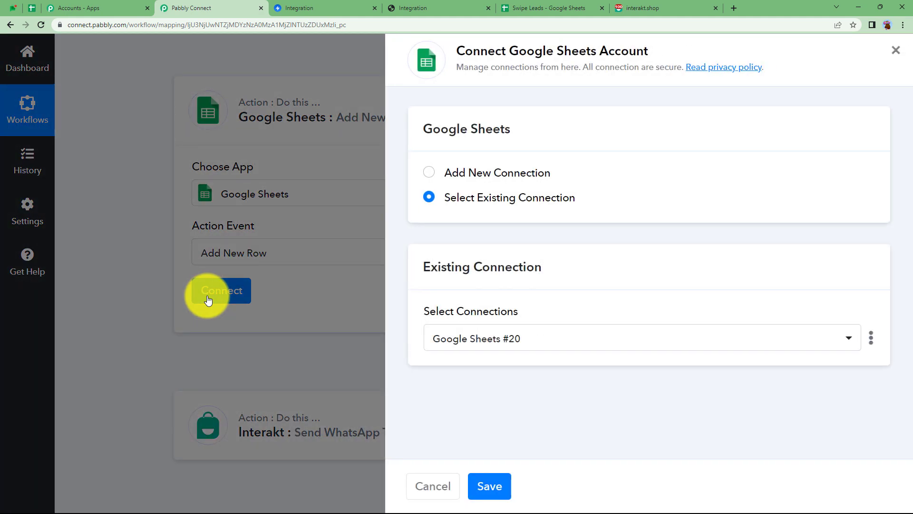
{"action": "left_click", "coordinate": [573, 8]}
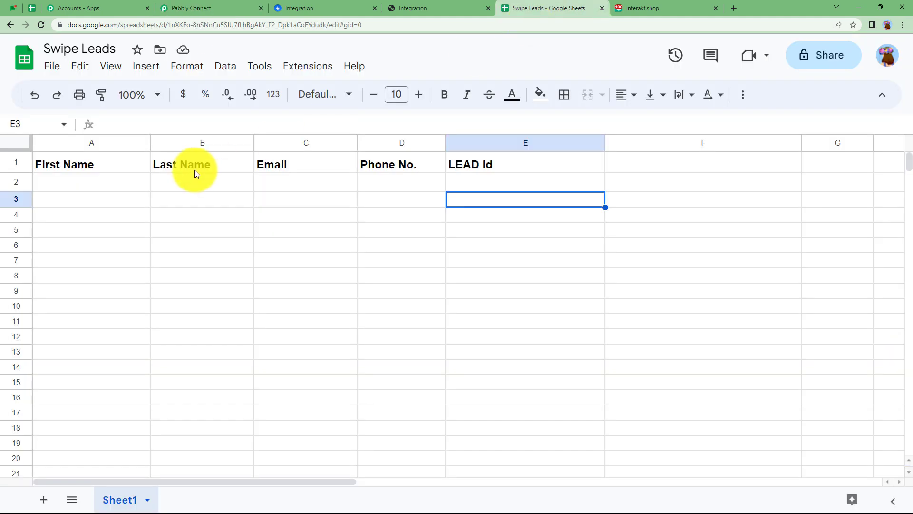
{"action": "left_click", "coordinate": [190, 8]}
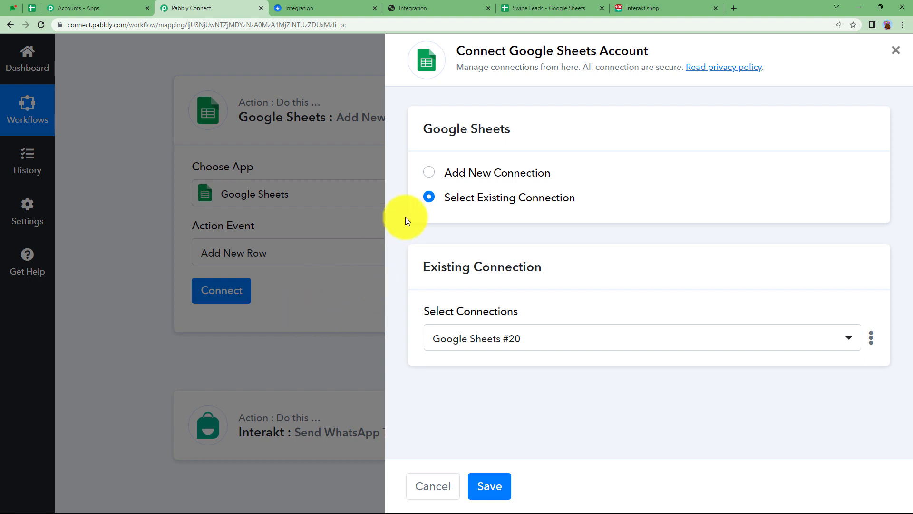
{"action": "left_click", "coordinate": [451, 172]}
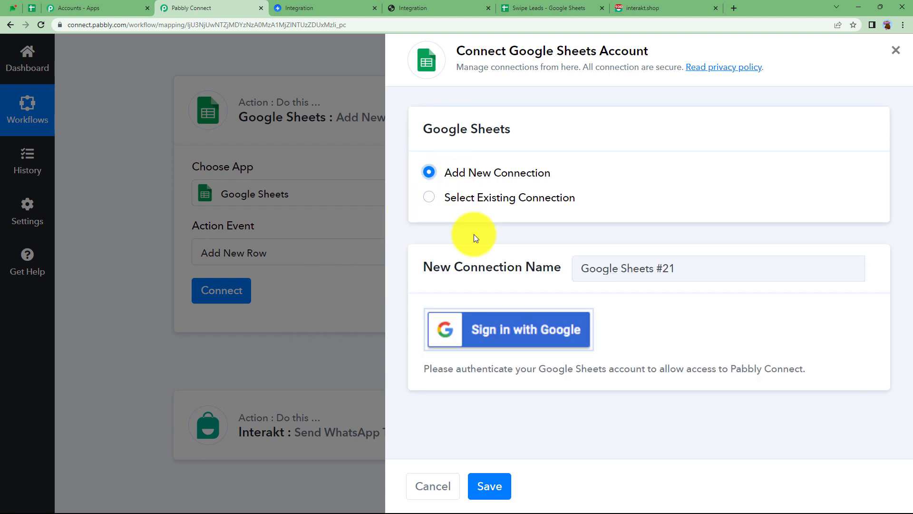
{"action": "left_click", "coordinate": [516, 337]}
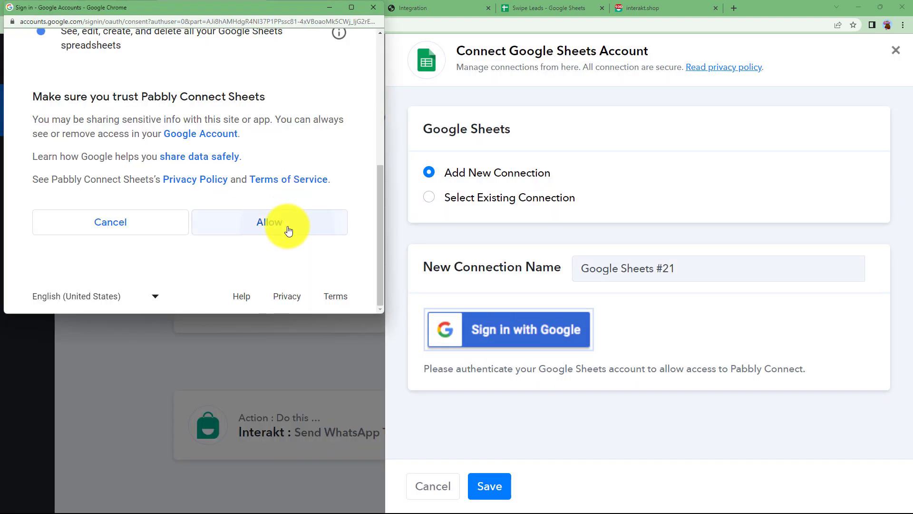
{"action": "left_click", "coordinate": [288, 231]}
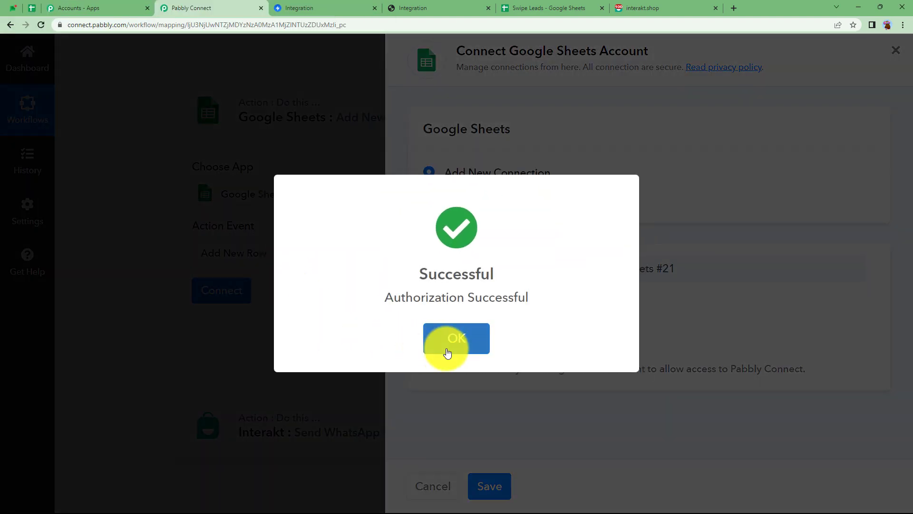
{"action": "left_click", "coordinate": [445, 346]}
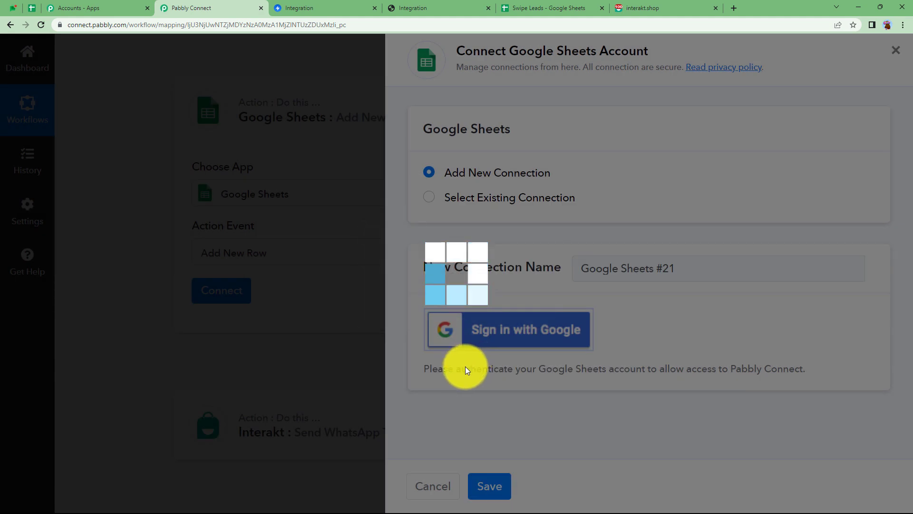
Review the available spreadsheets, compare the Swipe Leads sheet's headers in Google Sheets, and look over the action's column fields in Pabbly Connect.
{"action": "scroll", "coordinate": [268, 311], "scroll_direction": "down", "scroll_amount": 2}
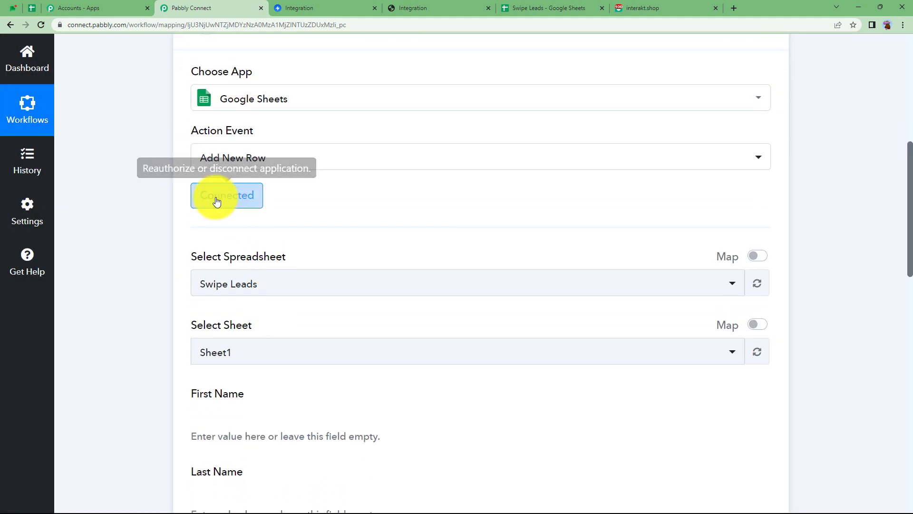
{"action": "left_click", "coordinate": [246, 283]}
{"action": "scroll", "coordinate": [284, 205], "scroll_direction": "down", "scroll_amount": 3}
{"action": "scroll", "coordinate": [252, 205], "scroll_direction": "down", "scroll_amount": 3}
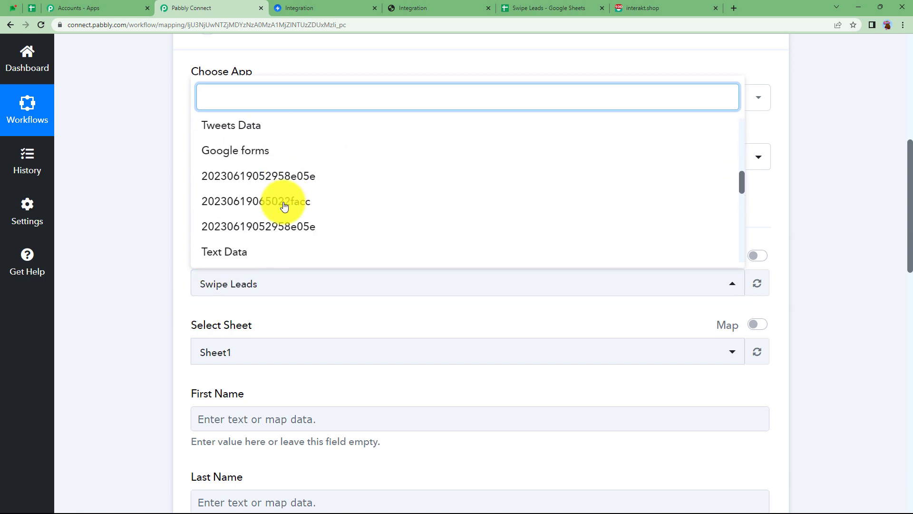
{"action": "left_click", "coordinate": [156, 261]}
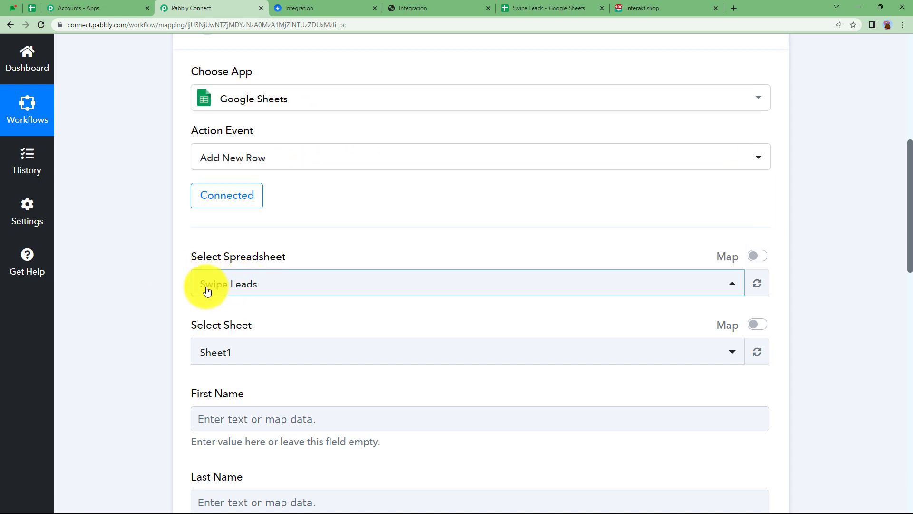
{"action": "left_click", "coordinate": [521, 6]}
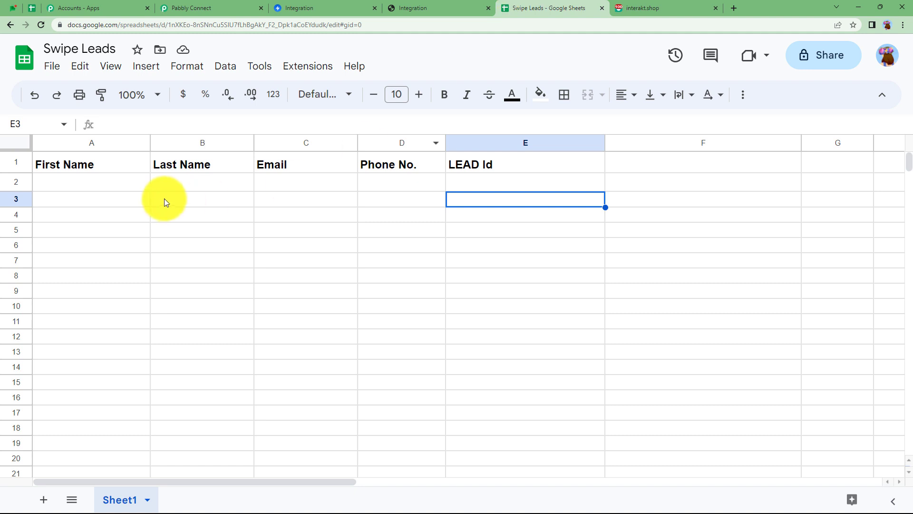
{"action": "left_click", "coordinate": [234, 6]}
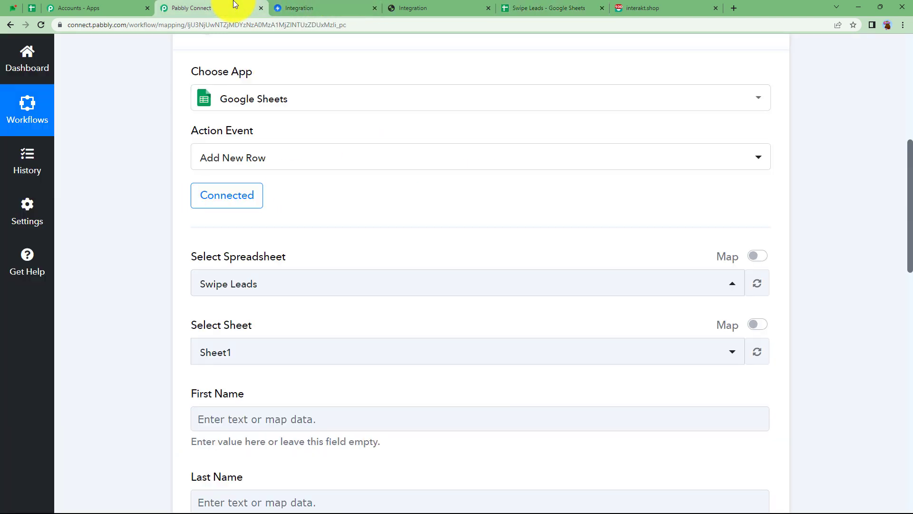
{"action": "left_click", "coordinate": [266, 286]}
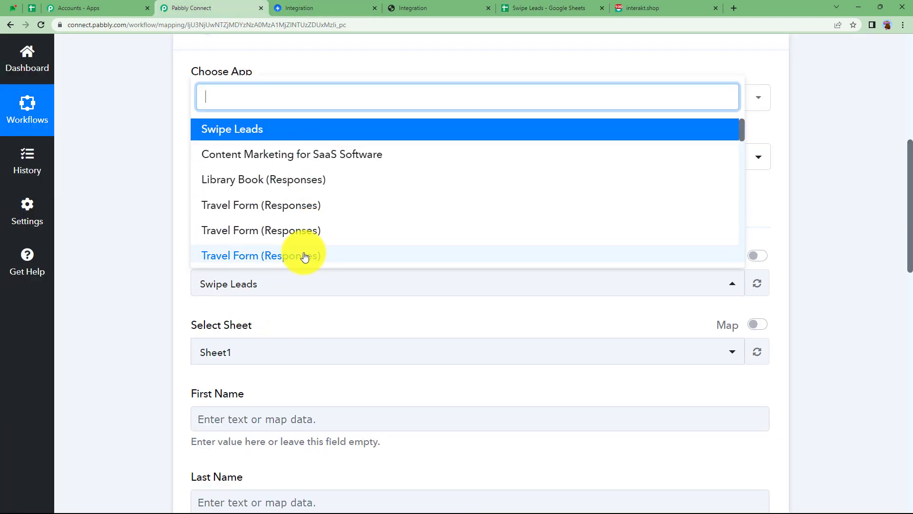
{"action": "left_click", "coordinate": [185, 268]}
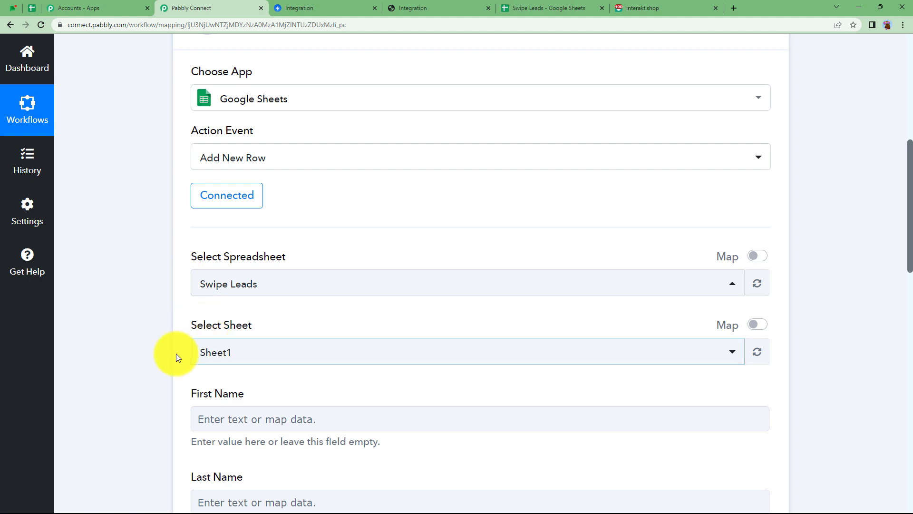
{"action": "scroll", "coordinate": [176, 354], "scroll_direction": "down", "scroll_amount": 3}
{"action": "scroll", "coordinate": [161, 291], "scroll_direction": "down", "scroll_amount": 3}
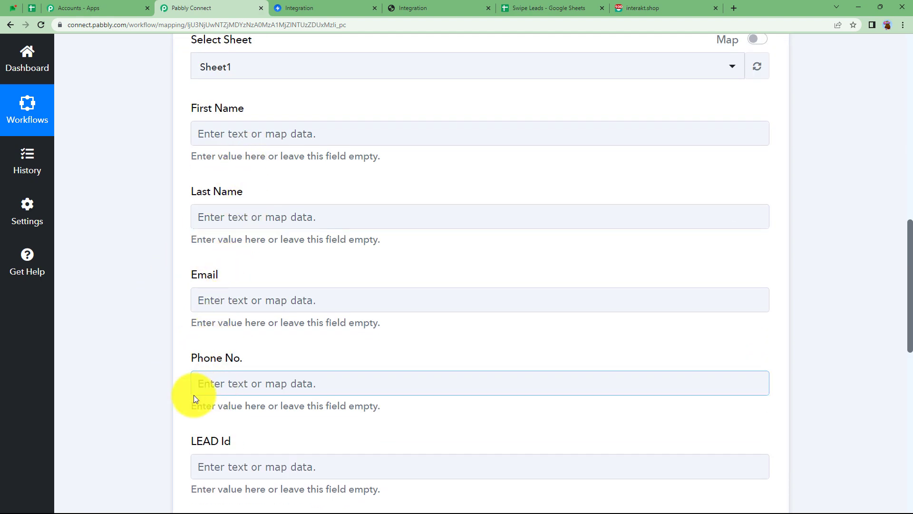
{"action": "scroll", "coordinate": [200, 394], "scroll_direction": "down", "scroll_amount": 2}
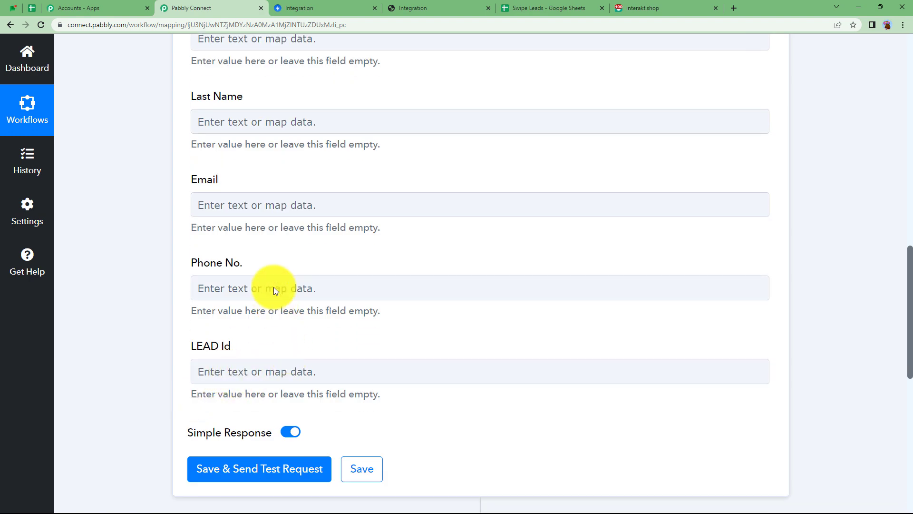
{"action": "scroll", "coordinate": [282, 241], "scroll_direction": "up", "scroll_amount": 5}
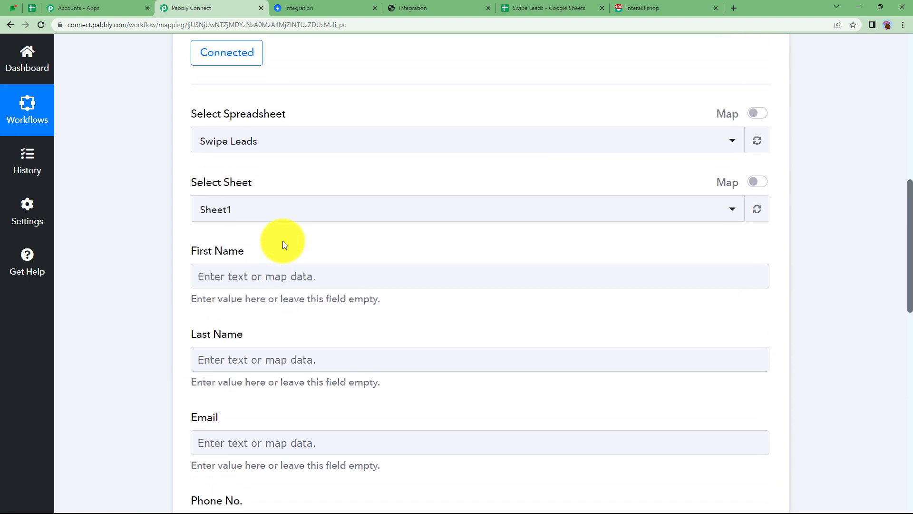
{"action": "left_click", "coordinate": [270, 281]}
{"action": "type", "text": "jane"}
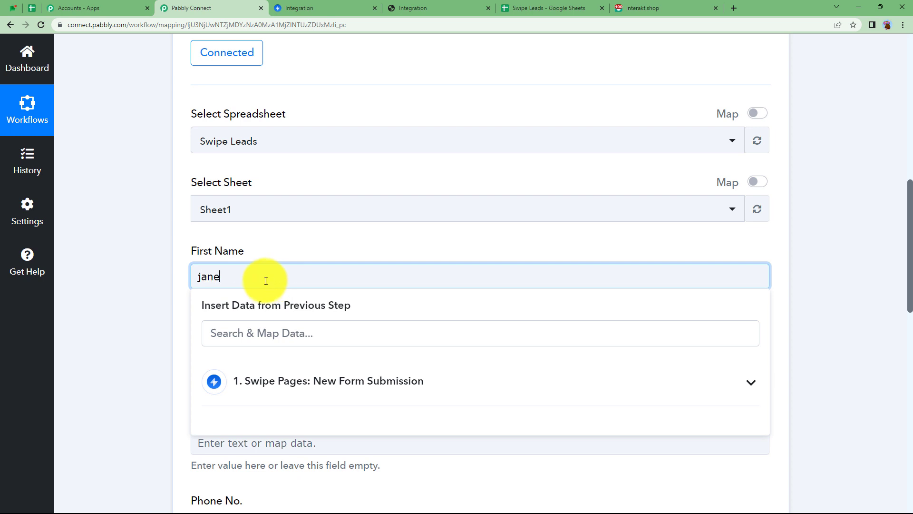
{"action": "left_click", "coordinate": [187, 304]}
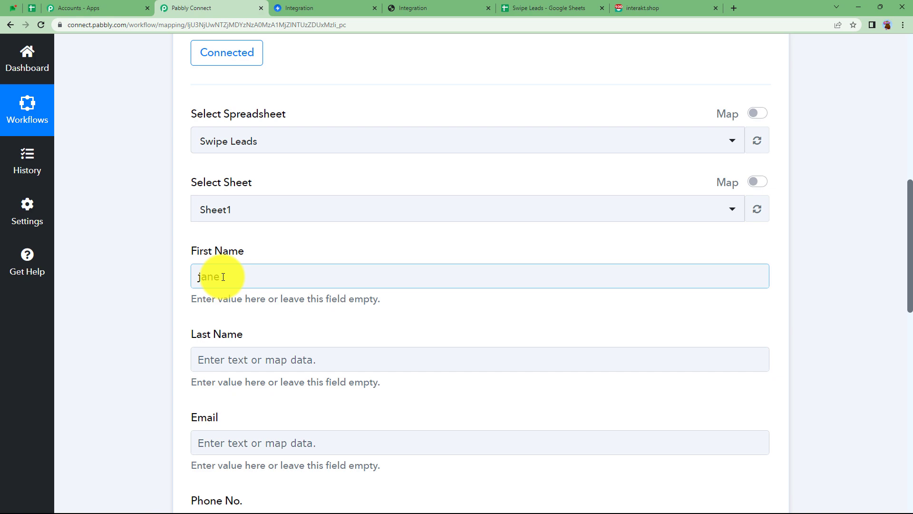
{"action": "left_click_drag", "start_coordinate": [229, 279], "coordinate": [178, 285]}
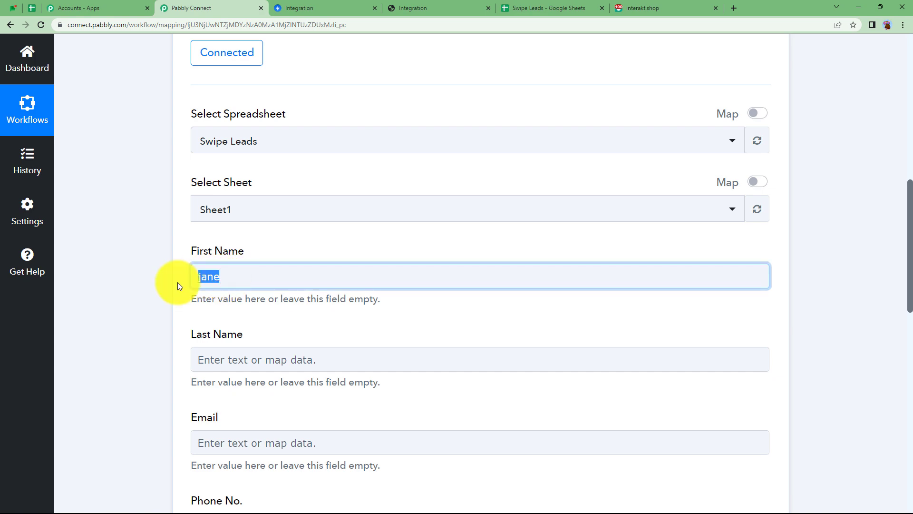
{"action": "key", "text": "BackSpace"}
Expand the Swipe Pages trigger, check the Firstname field in its response, and go back to the Google Sheets action.
{"action": "scroll", "coordinate": [177, 281], "scroll_direction": "up", "scroll_amount": 8}
{"action": "left_click", "coordinate": [340, 153]}
{"action": "scroll", "coordinate": [252, 236], "scroll_direction": "down", "scroll_amount": 15}
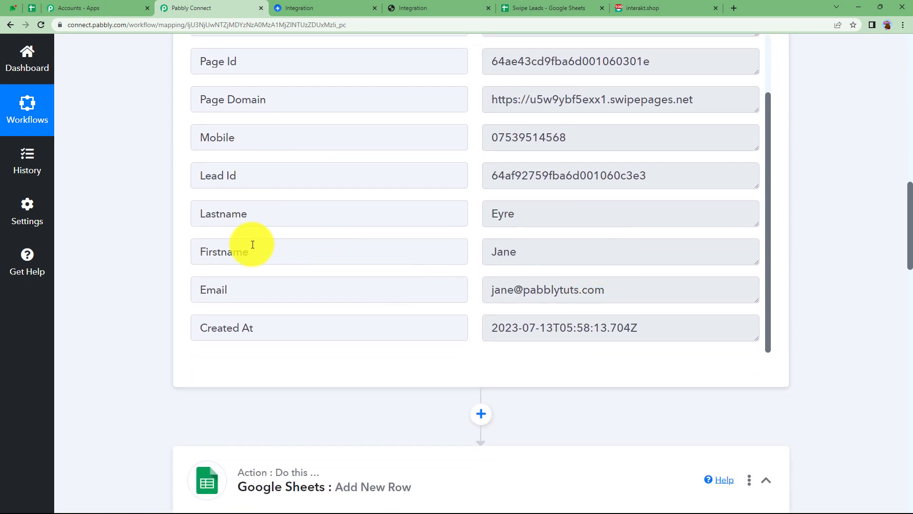
{"action": "left_click_drag", "start_coordinate": [252, 244], "coordinate": [170, 260]}
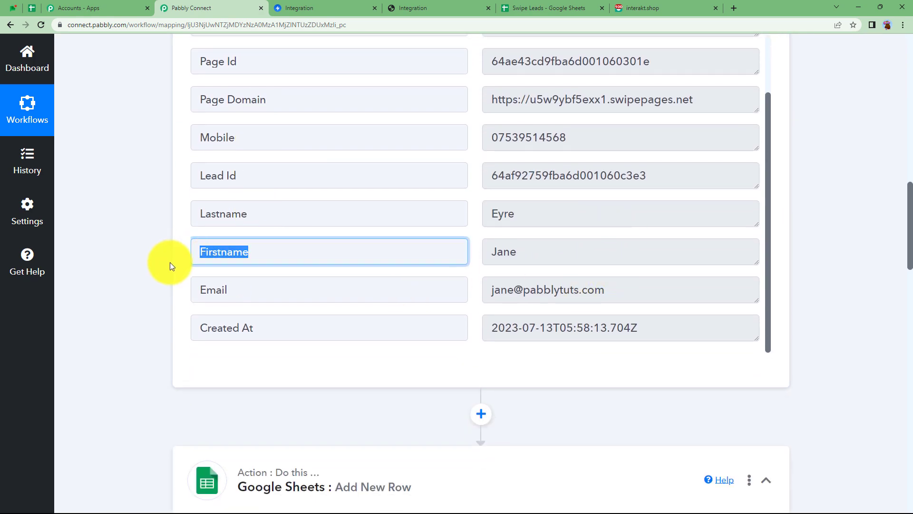
{"action": "scroll", "coordinate": [113, 339], "scroll_direction": "down", "scroll_amount": 13}
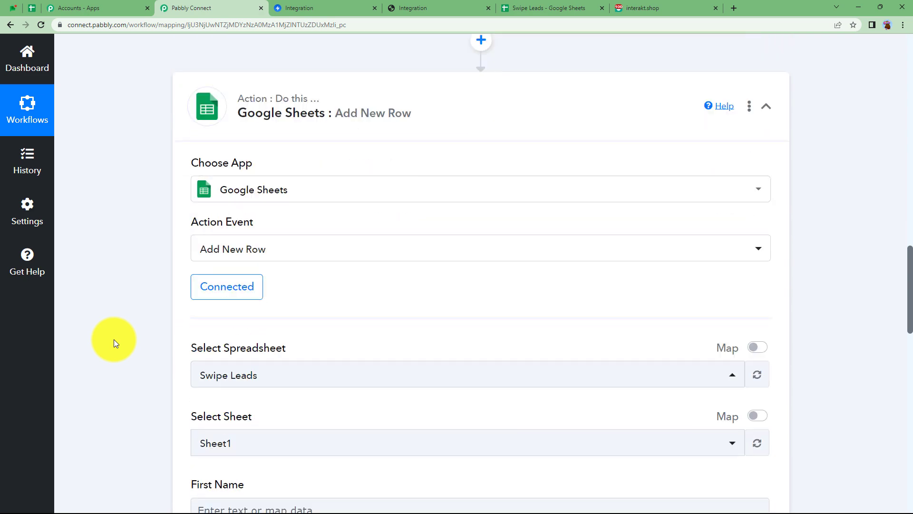
Map the First Name column to the Firstname value from the Swipe Pages New Form Submission data.
{"action": "left_click", "coordinate": [205, 272]}
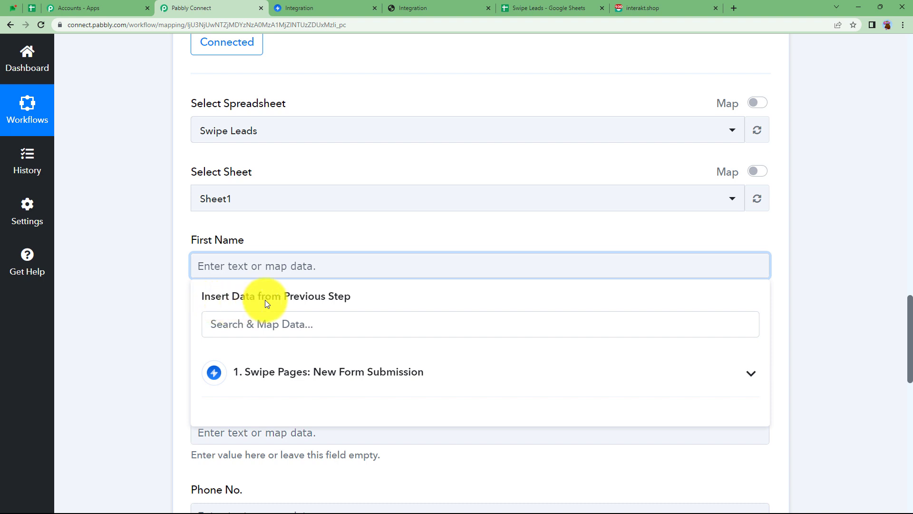
{"action": "left_click", "coordinate": [265, 375]}
{"action": "scroll", "coordinate": [162, 350], "scroll_direction": "down", "scroll_amount": 3}
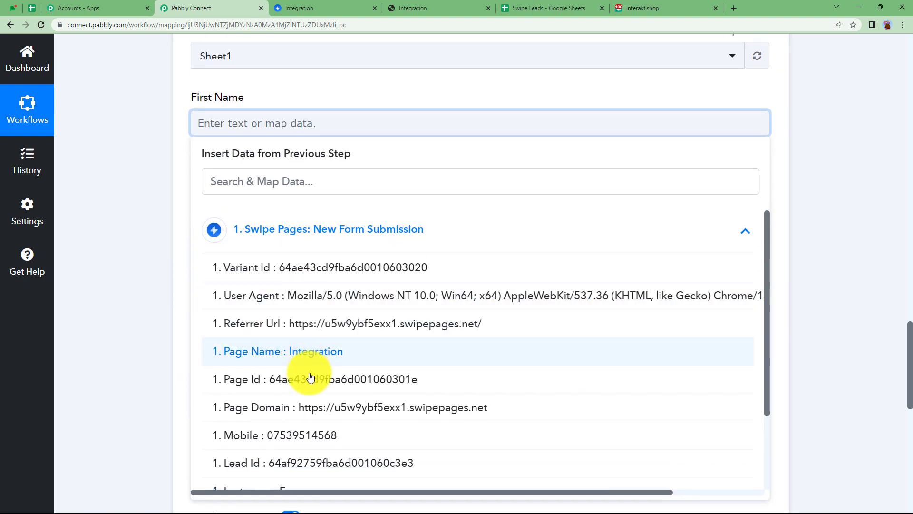
{"action": "scroll", "coordinate": [333, 418], "scroll_direction": "down", "scroll_amount": 2}
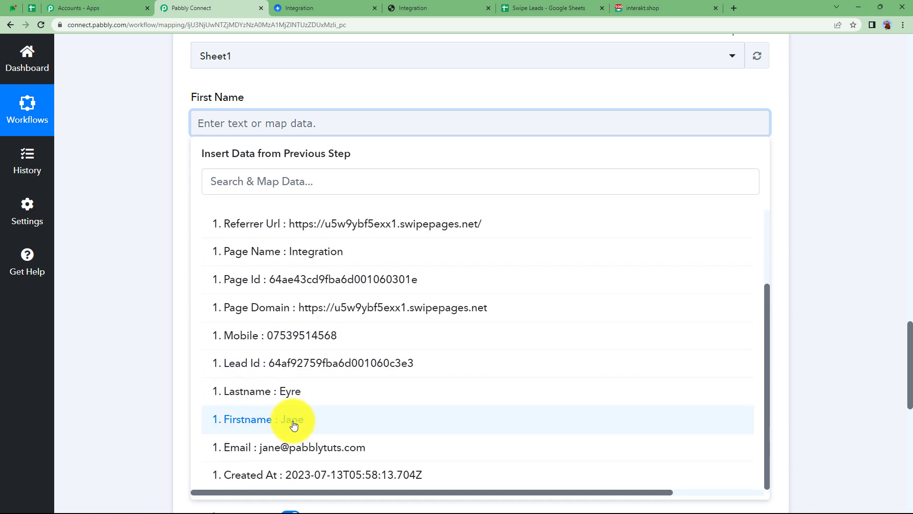
{"action": "left_click", "coordinate": [293, 425]}
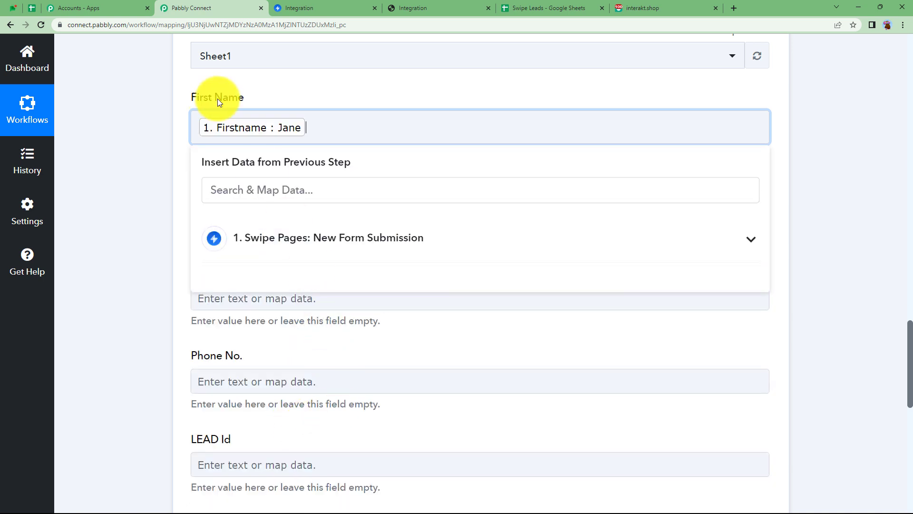
{"action": "left_click", "coordinate": [122, 168]}
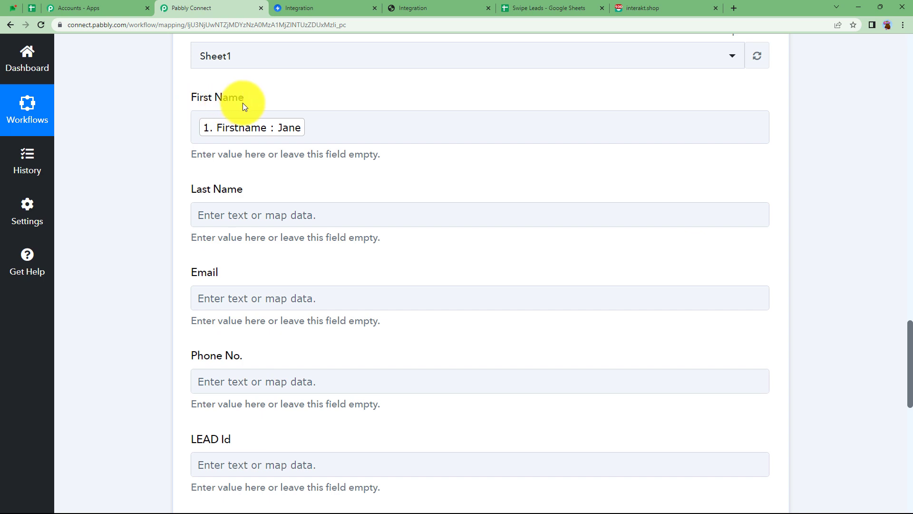
Map the Last Name column to the Lastname value from the Swipe Pages submission.
{"action": "left_click", "coordinate": [237, 223]}
{"action": "left_click", "coordinate": [252, 219]}
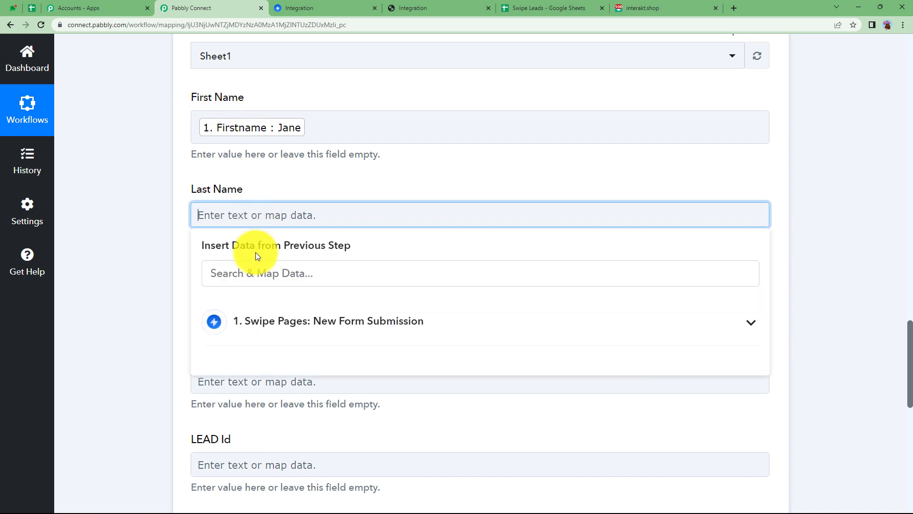
{"action": "left_click", "coordinate": [241, 321]}
{"action": "scroll", "coordinate": [314, 373], "scroll_direction": "down", "scroll_amount": 3}
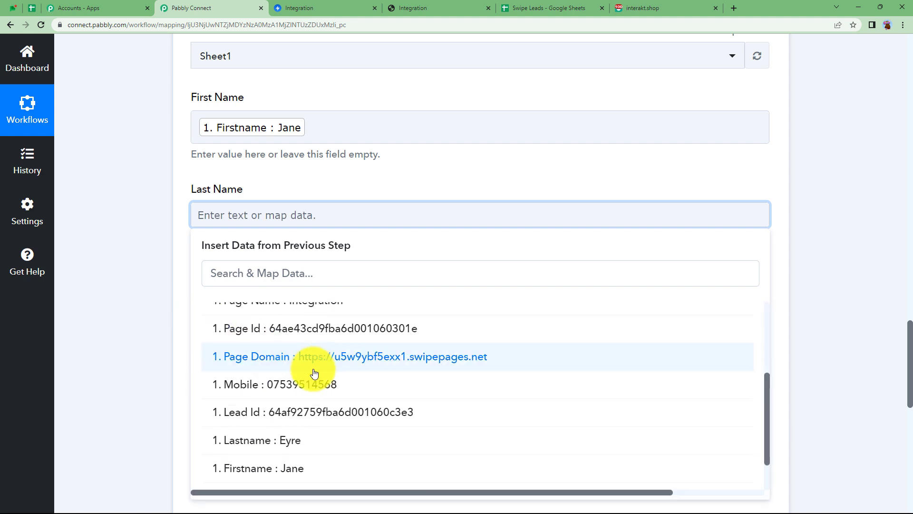
{"action": "left_click", "coordinate": [301, 442]}
Map the Email column to the submission's Email value, searching the previous step's data for "@".
{"action": "left_click", "coordinate": [245, 306]}
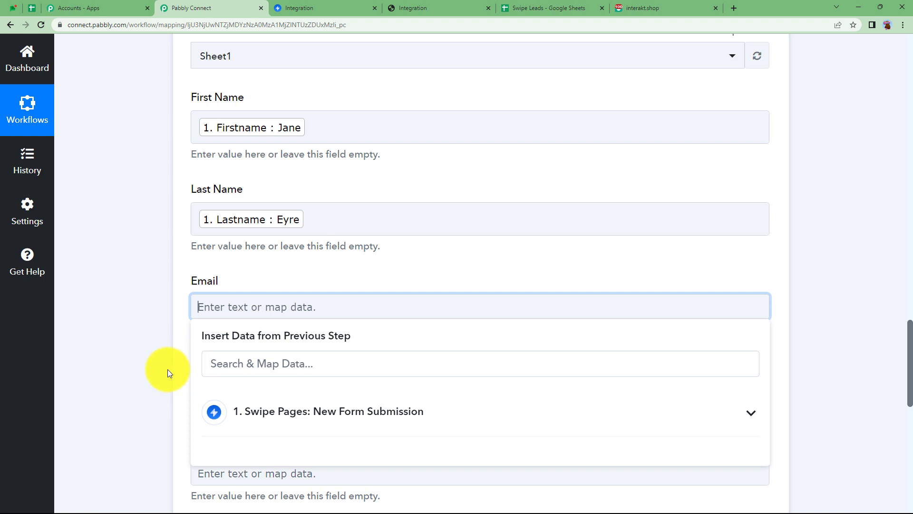
{"action": "scroll", "coordinate": [167, 369], "scroll_direction": "down", "scroll_amount": 3}
{"action": "left_click", "coordinate": [247, 224]}
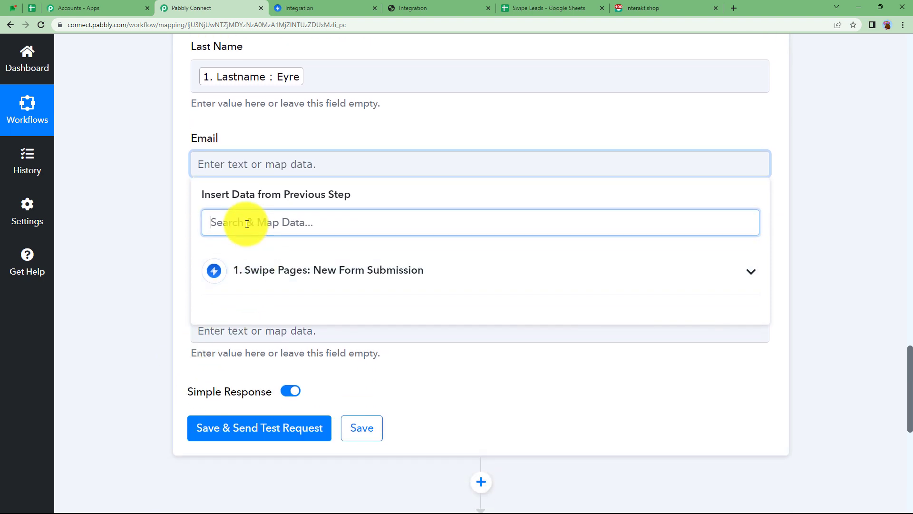
{"action": "type", "text": "@"}
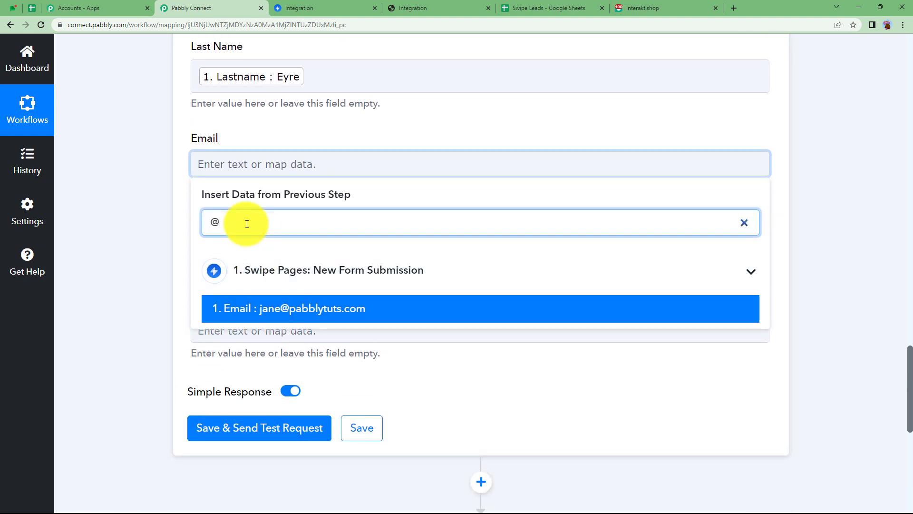
{"action": "left_click", "coordinate": [290, 310]}
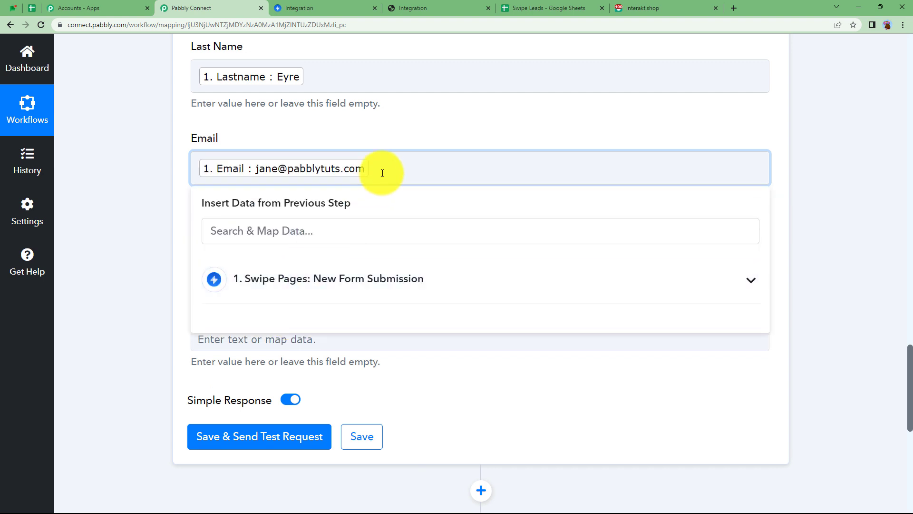
{"action": "left_click", "coordinate": [181, 176]}
Map the Phone No. column to the submission's Mobile value by searching the previous step's data.
{"action": "left_click", "coordinate": [244, 265]}
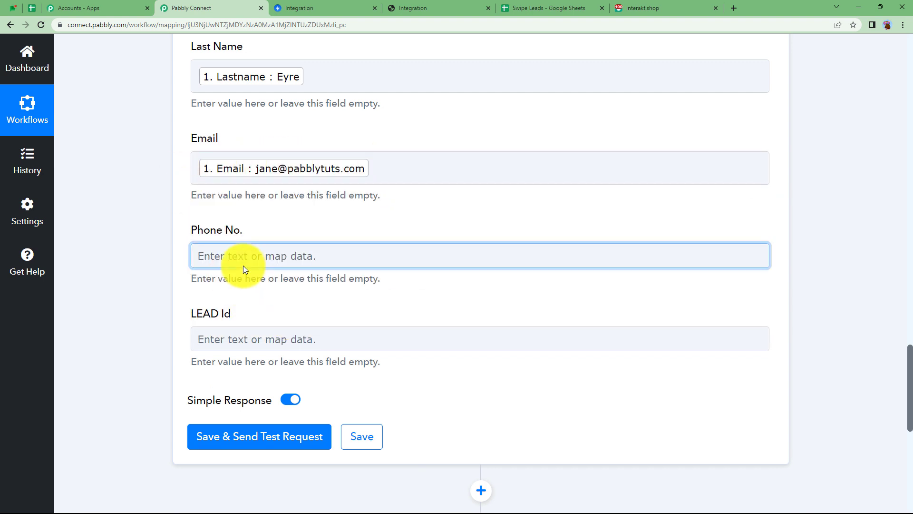
{"action": "left_click", "coordinate": [253, 312]}
{"action": "type", "text": "07"}
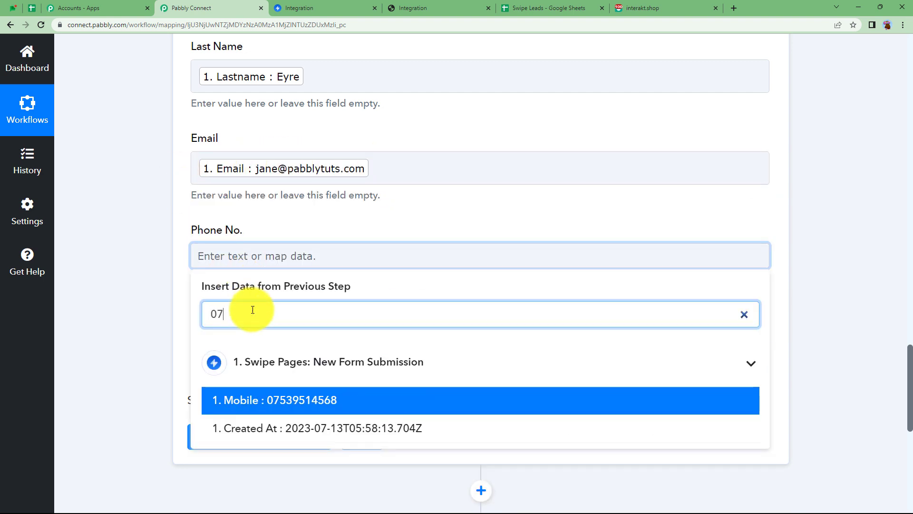
{"action": "left_click", "coordinate": [277, 401]}
{"action": "left_click", "coordinate": [152, 323]}
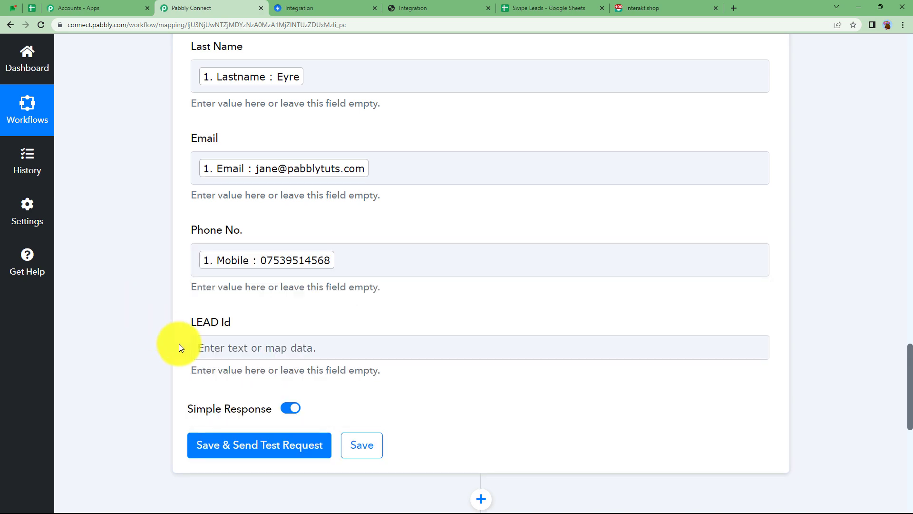
Map the LEAD Id column to the Lead Id value from the Swipe Pages submission.
{"action": "left_click", "coordinate": [209, 354]}
{"action": "scroll", "coordinate": [220, 306], "scroll_direction": "down", "scroll_amount": 3}
{"action": "left_click", "coordinate": [223, 310]}
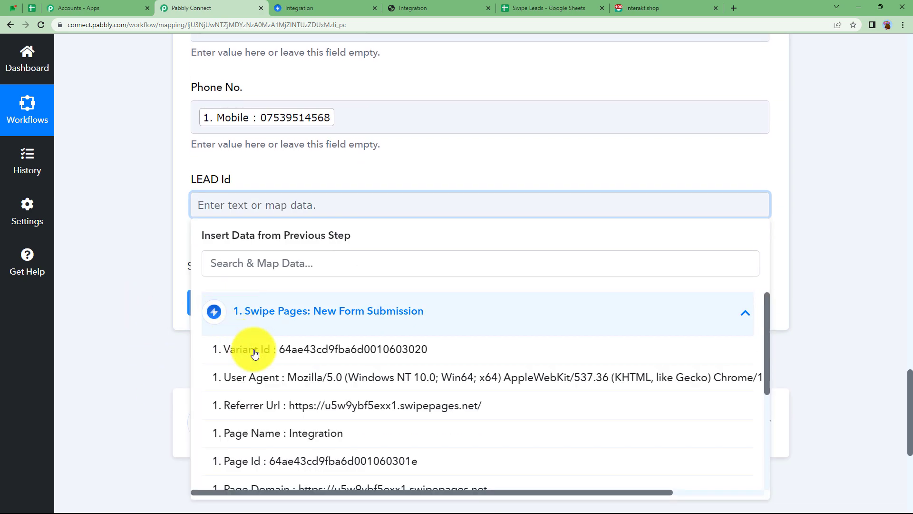
{"action": "scroll", "coordinate": [266, 414], "scroll_direction": "down", "scroll_amount": 2}
{"action": "left_click", "coordinate": [265, 449]}
{"action": "left_click", "coordinate": [144, 235]}
Save the Add New Row action with a test request and review the response received.
{"action": "left_click", "coordinate": [256, 305]}
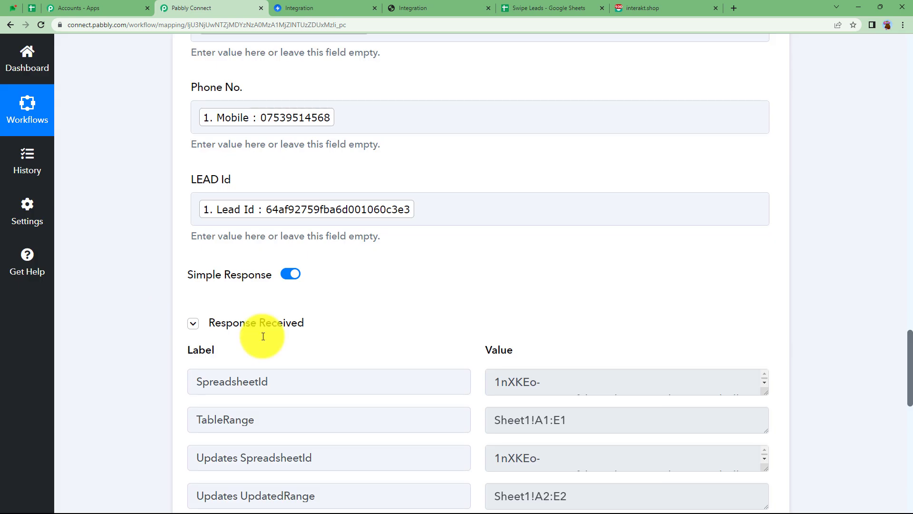
{"action": "scroll", "coordinate": [266, 350], "scroll_direction": "down", "scroll_amount": 4}
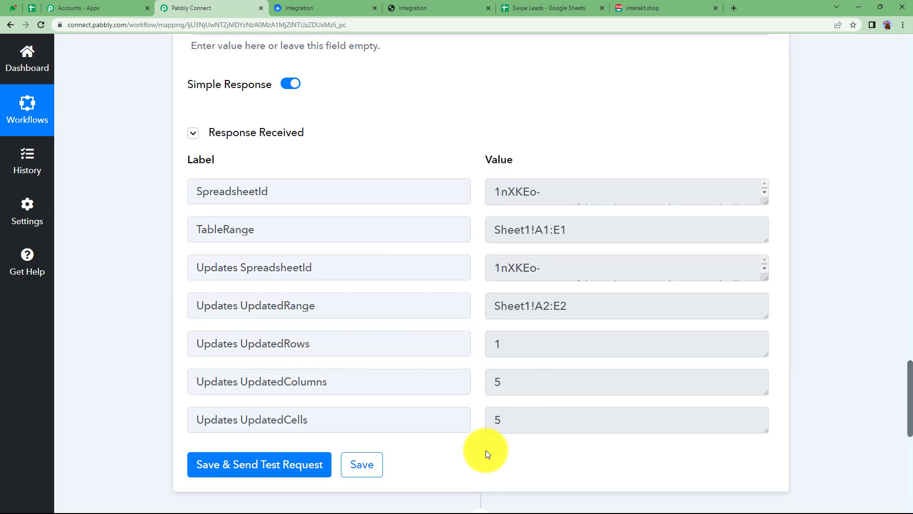
Collapse the Swipe Pages trigger and switch to the Swipe Leads spreadsheet to check the added row.
{"action": "scroll", "coordinate": [147, 318], "scroll_direction": "up", "scroll_amount": 9}
{"action": "scroll", "coordinate": [147, 318], "scroll_direction": "up", "scroll_amount": 10}
{"action": "scroll", "coordinate": [170, 318], "scroll_direction": "up", "scroll_amount": 15}
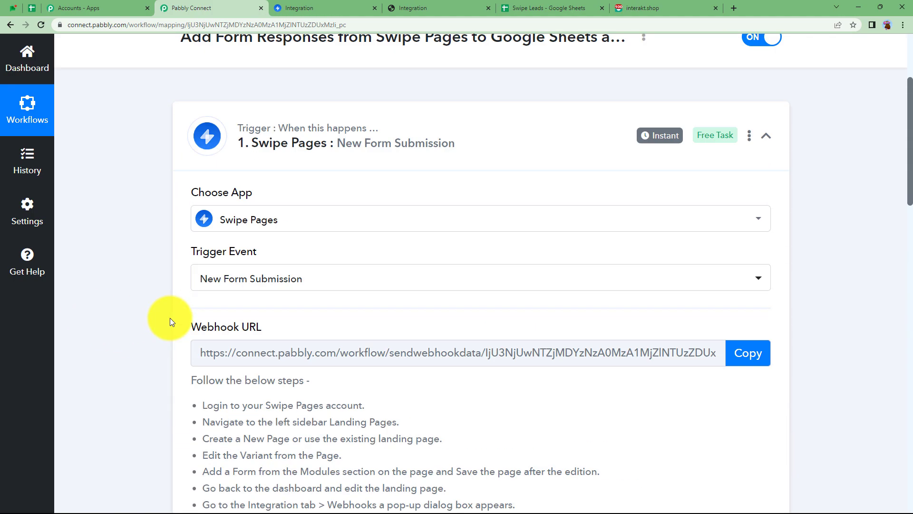
{"action": "scroll", "coordinate": [170, 318], "scroll_direction": "up", "scroll_amount": 3}
{"action": "left_click", "coordinate": [300, 240]}
{"action": "left_click", "coordinate": [576, 8]}
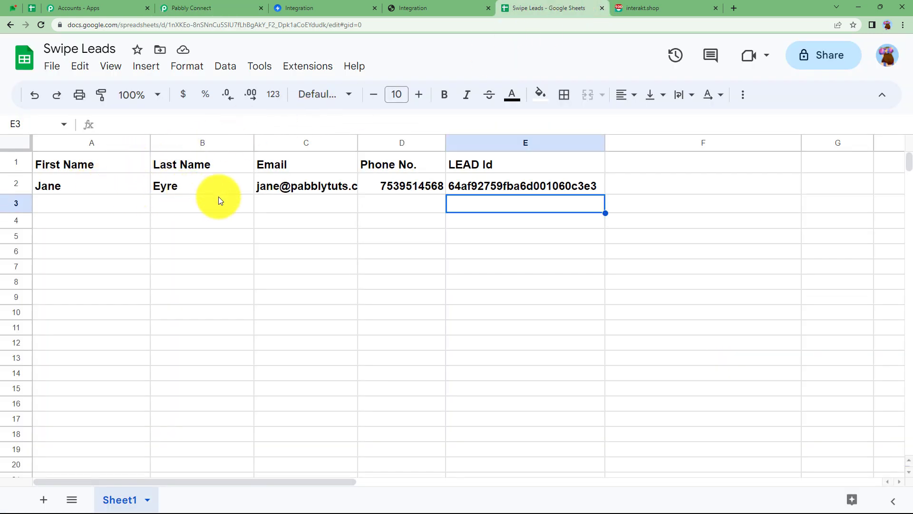
Widen the Email column of the Swipe Leads sheet so the full addresses fit.
{"action": "left_click_drag", "start_coordinate": [357, 143], "coordinate": [387, 156]}
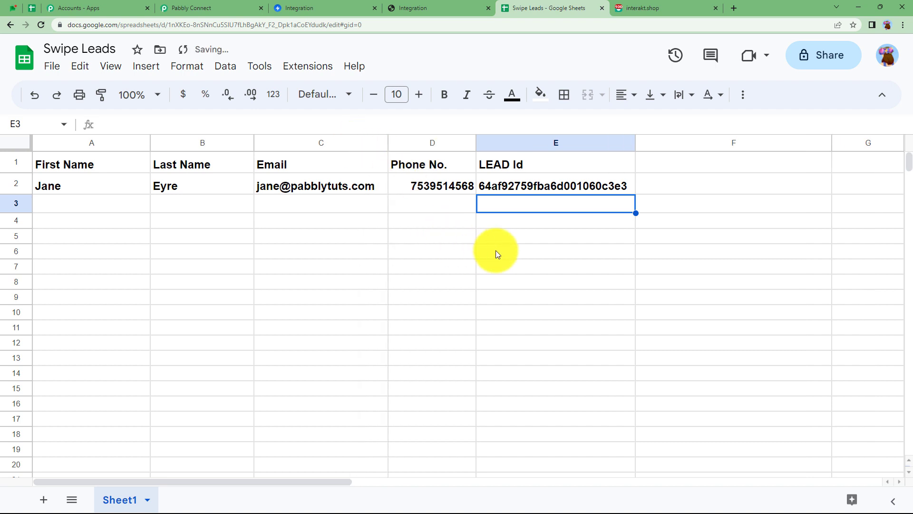
{"action": "left_click", "coordinate": [494, 251]}
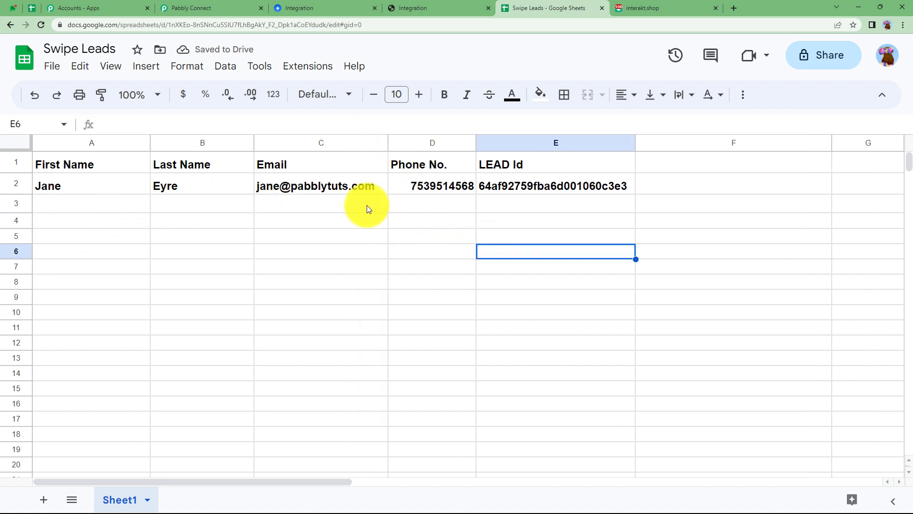
Switch to the Lead Form page, fill in a test lead's first name, last name, mobile and email, and submit it.
{"action": "left_click", "coordinate": [421, 16]}
{"action": "left_click", "coordinate": [460, 252]}
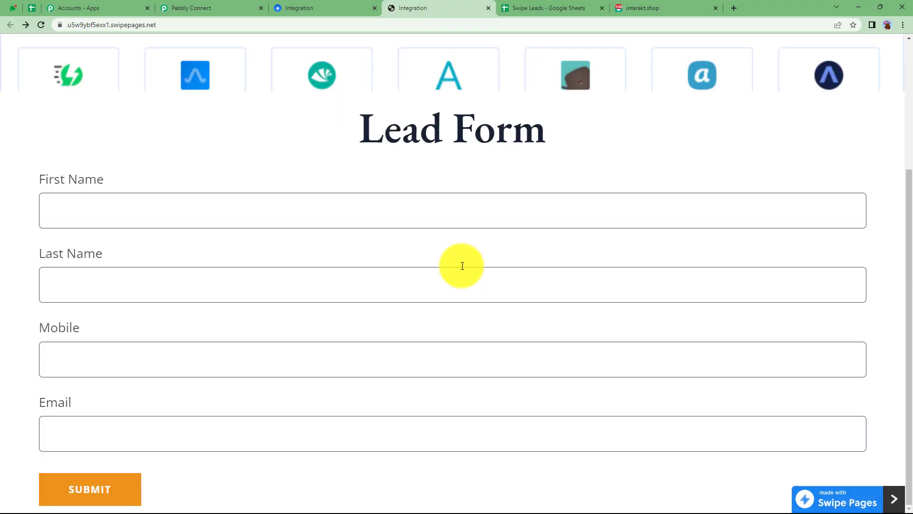
{"action": "left_click", "coordinate": [295, 209]}
{"action": "left_click", "coordinate": [132, 250]}
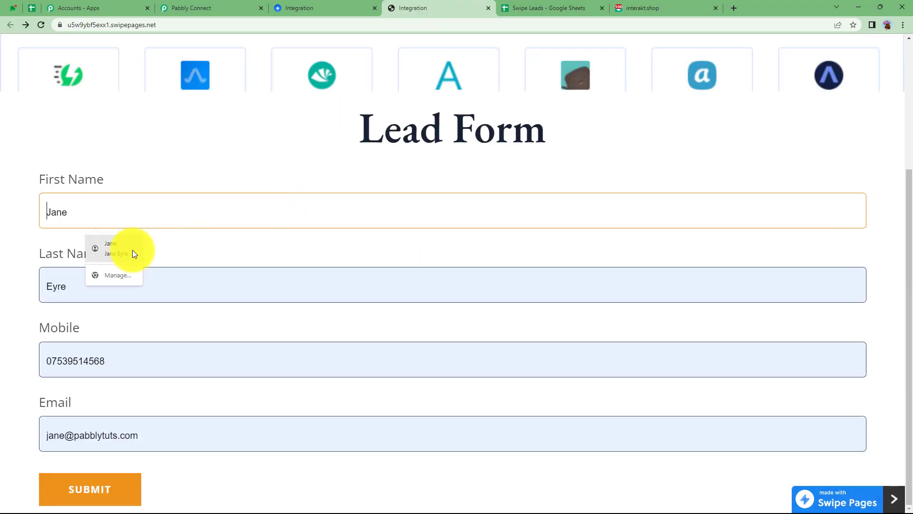
{"action": "left_click", "coordinate": [204, 444]}
{"action": "left_click", "coordinate": [138, 480]}
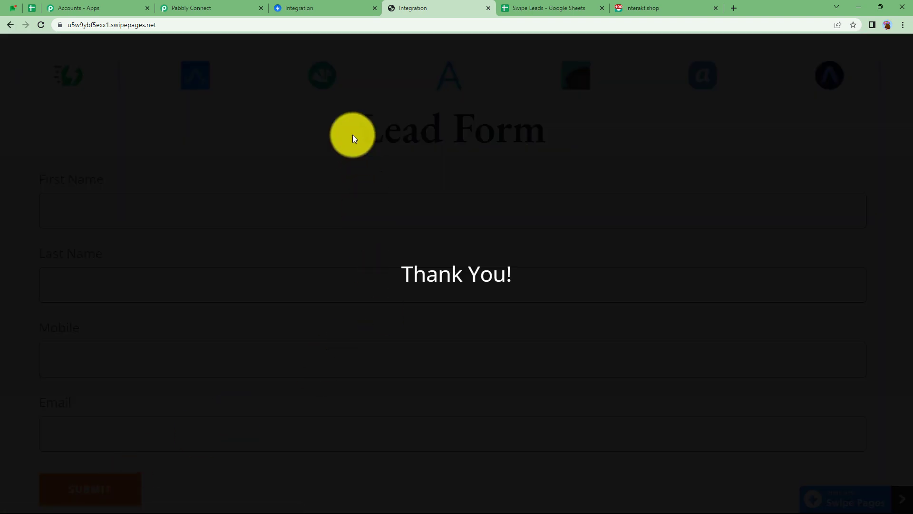
Go back to the Pabbly Connect workflow, and check the Swipe Leads spreadsheet for the new submission's row.
{"action": "left_click", "coordinate": [246, 5]}
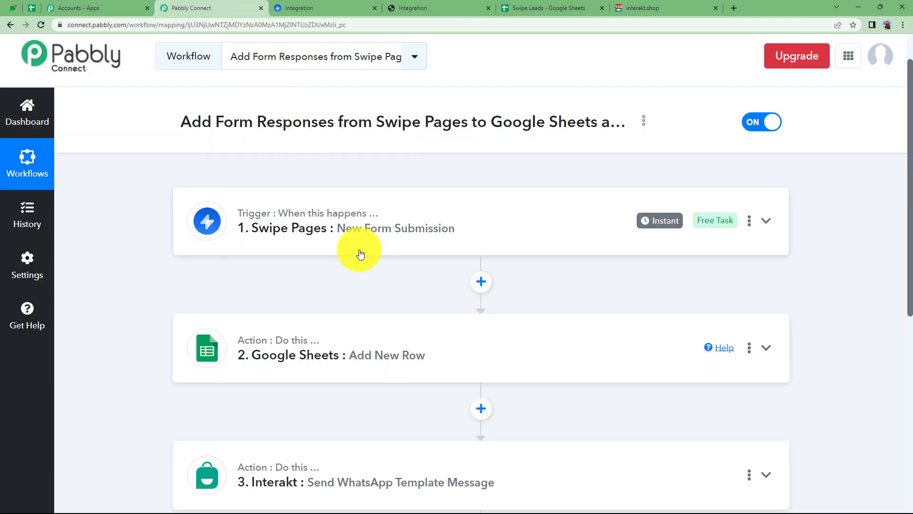
{"action": "mouse_move", "coordinate": [654, 231]}
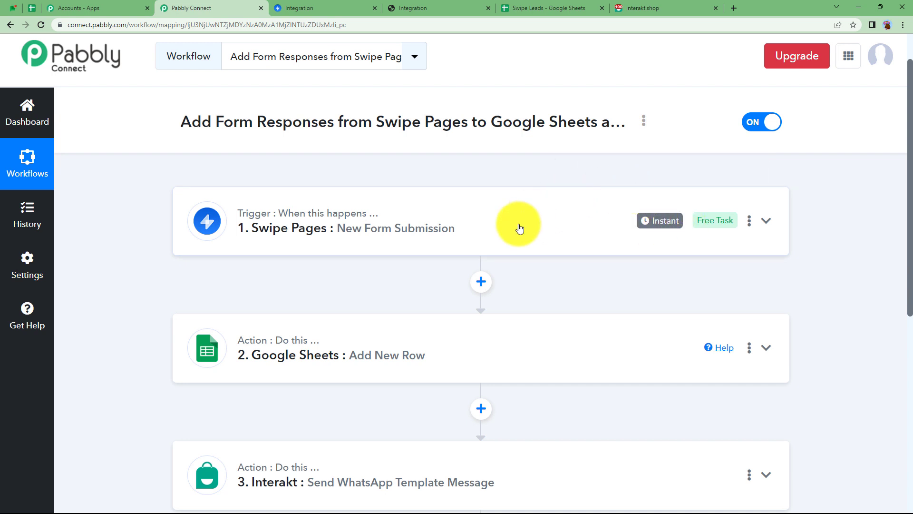
{"action": "left_click", "coordinate": [511, 6]}
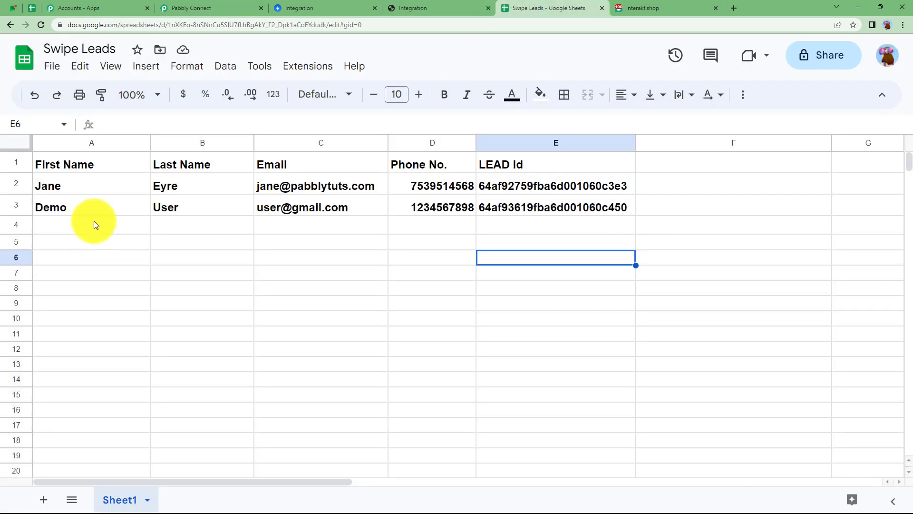
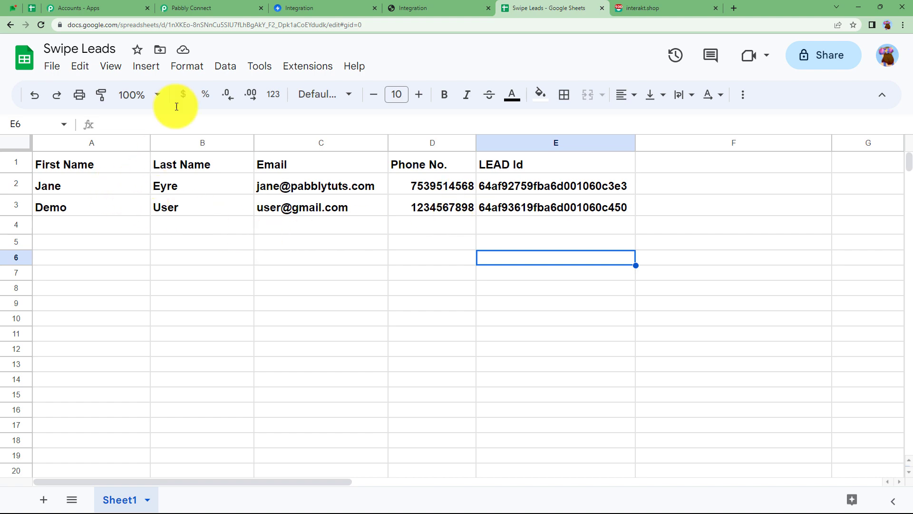
Expand the workflow's Interakt Send WhatsApp Template Message action and start adding a new Interakt connection.
{"action": "left_click", "coordinate": [195, 8]}
{"action": "scroll", "coordinate": [202, 297], "scroll_direction": "down", "scroll_amount": 3}
{"action": "left_click", "coordinate": [203, 302]}
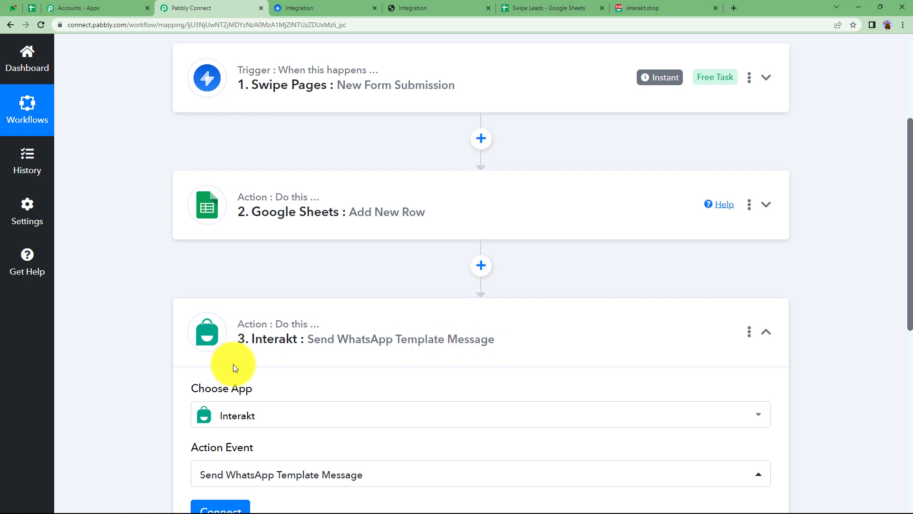
{"action": "scroll", "coordinate": [233, 364], "scroll_direction": "down", "scroll_amount": 3}
{"action": "left_click", "coordinate": [230, 331]}
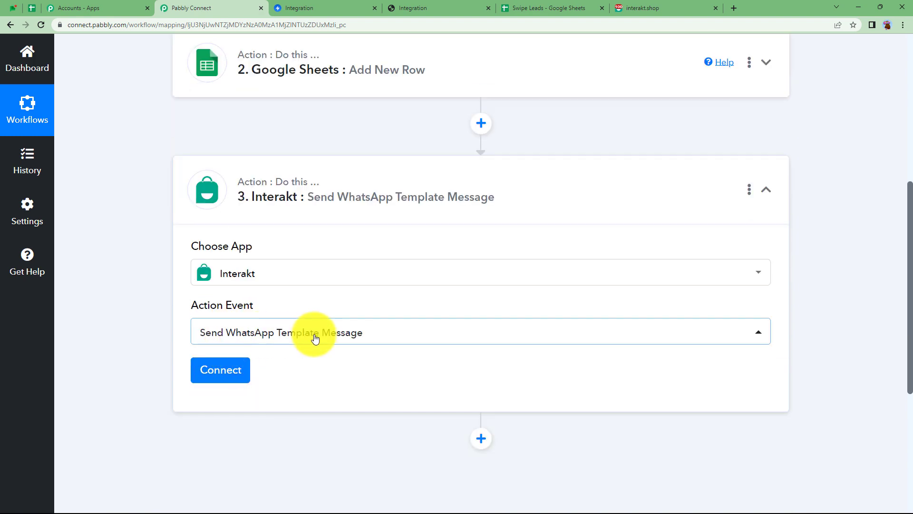
{"action": "left_click", "coordinate": [237, 376]}
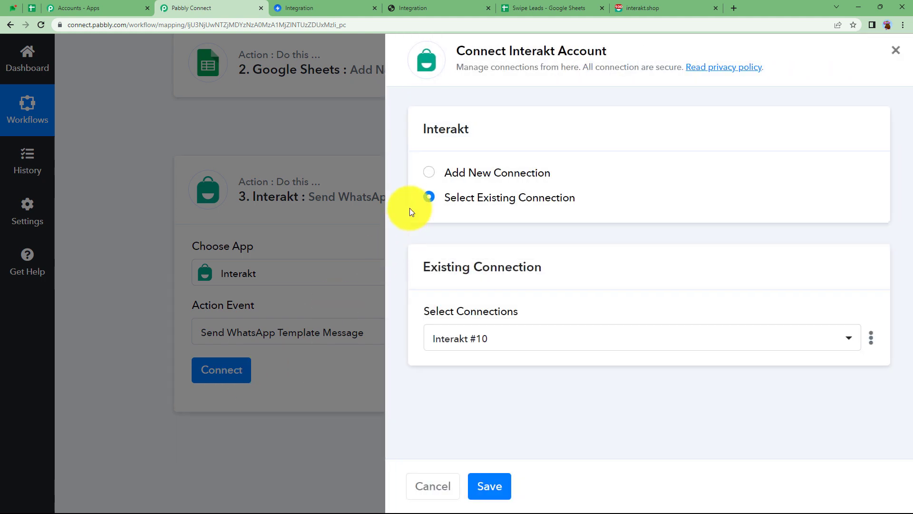
{"action": "left_click", "coordinate": [442, 174]}
{"action": "left_click", "coordinate": [486, 340]}
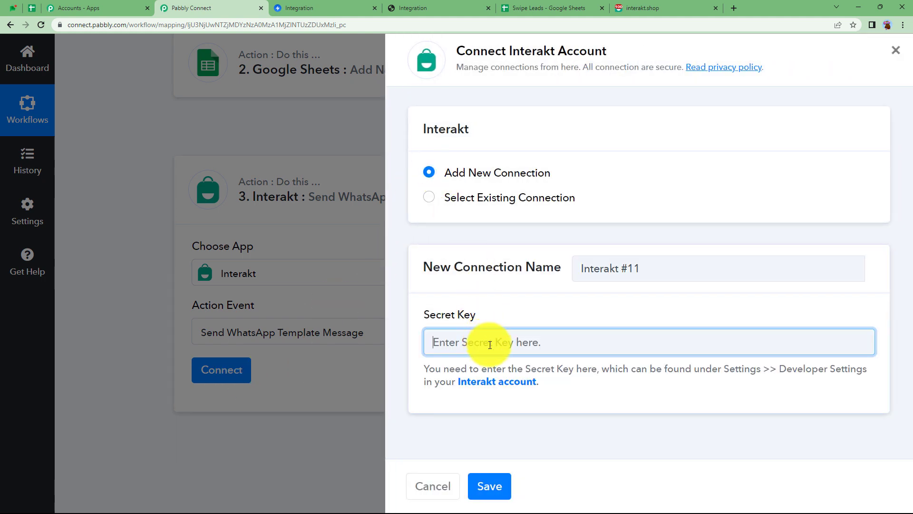
Copy the secret key from Interakt's Developer Settings, paste it into the new connection's Secret Key field in Pabbly Connect and save.
{"action": "left_click", "coordinate": [507, 381]}
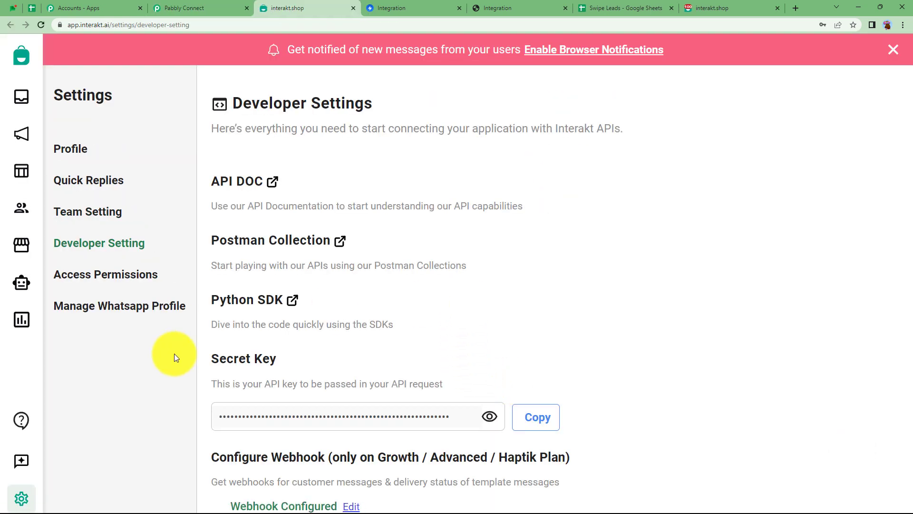
{"action": "left_click", "coordinate": [535, 425]}
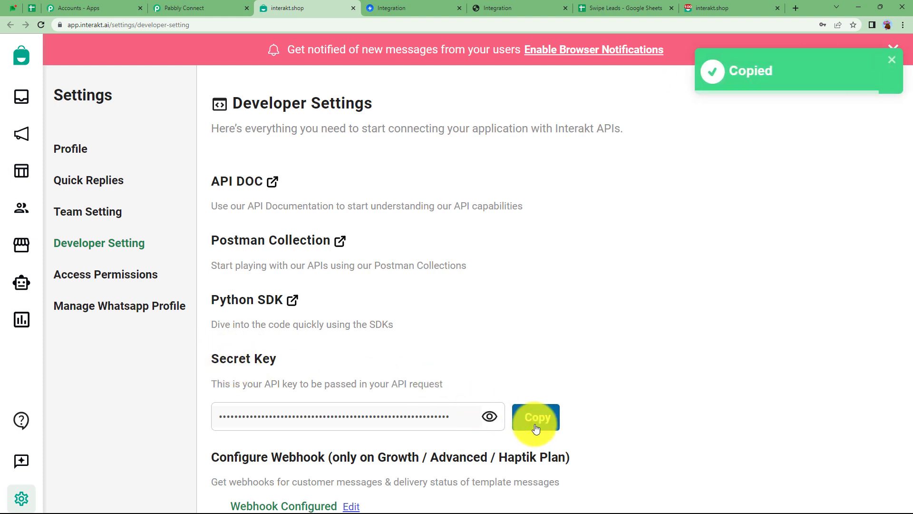
{"action": "left_click", "coordinate": [183, 8]}
{"action": "left_click", "coordinate": [473, 333]}
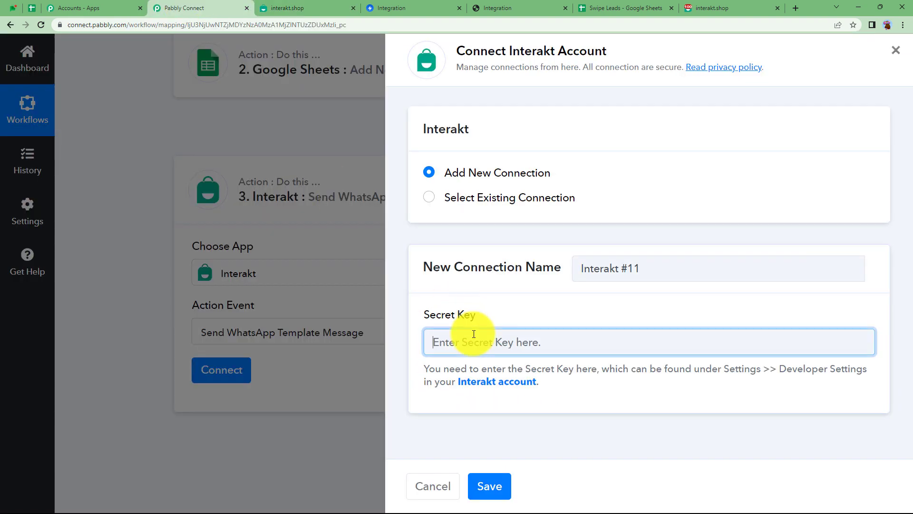
{"action": "key", "text": "ctrl+v"}
{"action": "left_click", "coordinate": [512, 412]}
{"action": "left_click", "coordinate": [499, 487]}
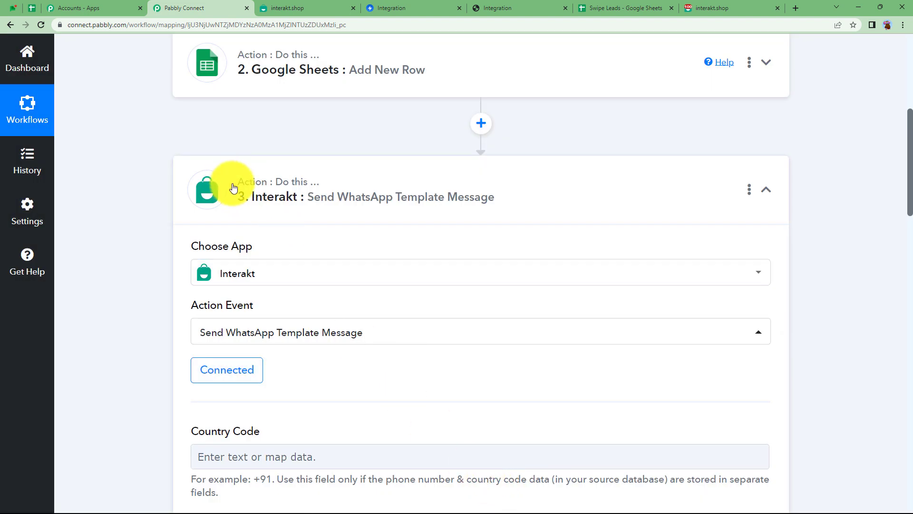
Expand the Swipe Pages trigger and review the response data captured from the form submission.
{"action": "left_click", "coordinate": [346, 69]}
{"action": "left_click", "coordinate": [321, 93]}
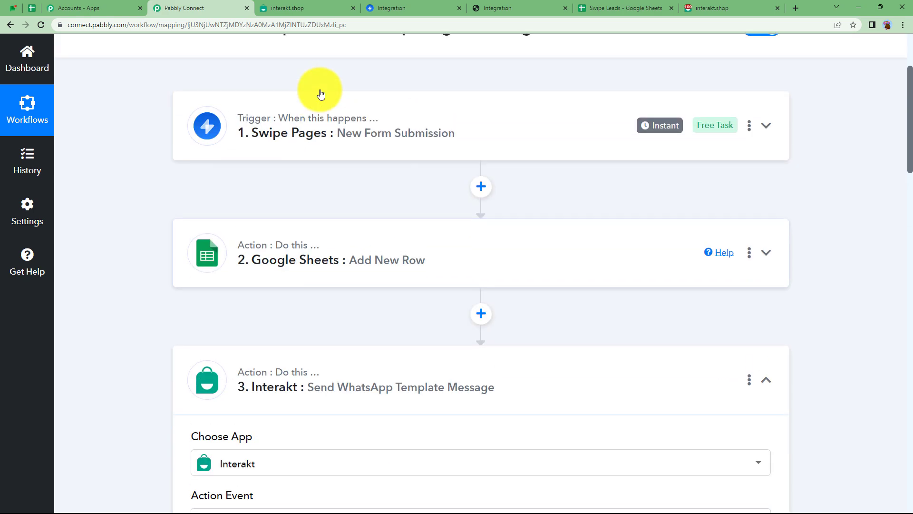
{"action": "left_click", "coordinate": [326, 147]}
{"action": "scroll", "coordinate": [352, 277], "scroll_direction": "down", "scroll_amount": 5}
{"action": "scroll", "coordinate": [353, 278], "scroll_direction": "down", "scroll_amount": 6}
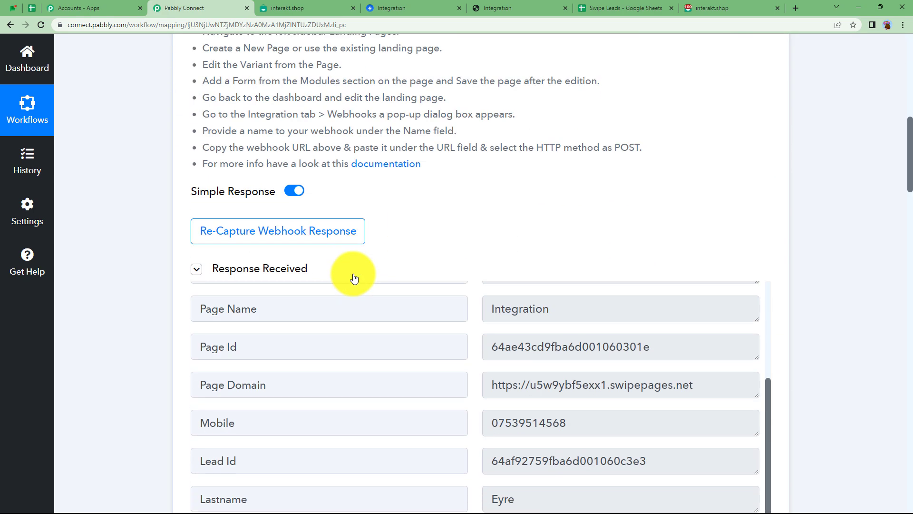
{"action": "scroll", "coordinate": [147, 272], "scroll_direction": "up", "scroll_amount": 5}
{"action": "scroll", "coordinate": [143, 269], "scroll_direction": "up", "scroll_amount": 9}
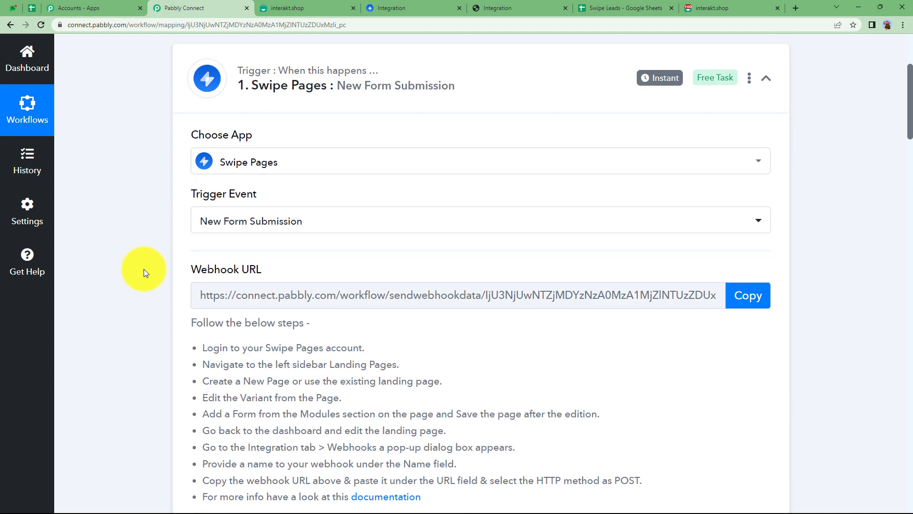
{"action": "left_click", "coordinate": [209, 281]}
Examine the Interakt action's Country Code, Phone Number, Full Phone Number and Template Code Name fields.
{"action": "scroll", "coordinate": [170, 290], "scroll_direction": "down", "scroll_amount": 4}
{"action": "scroll", "coordinate": [170, 290], "scroll_direction": "down", "scroll_amount": 9}
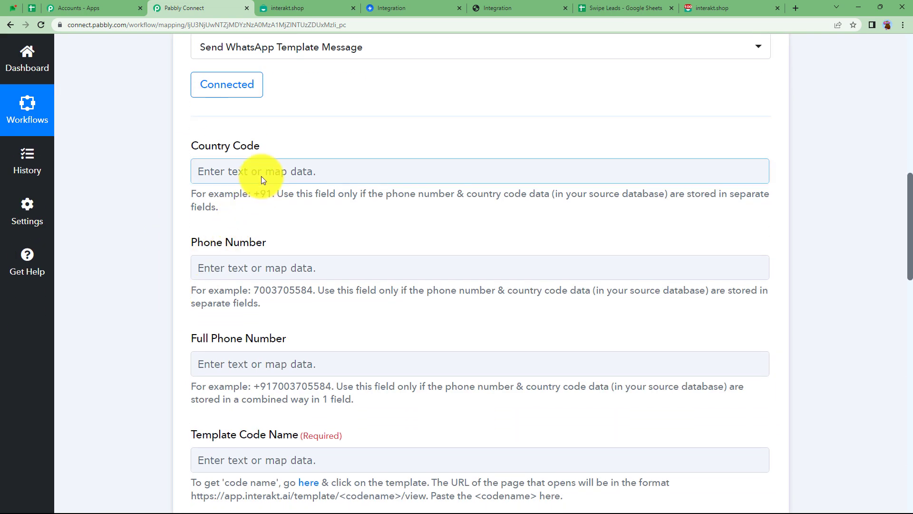
{"action": "left_click", "coordinate": [252, 269]}
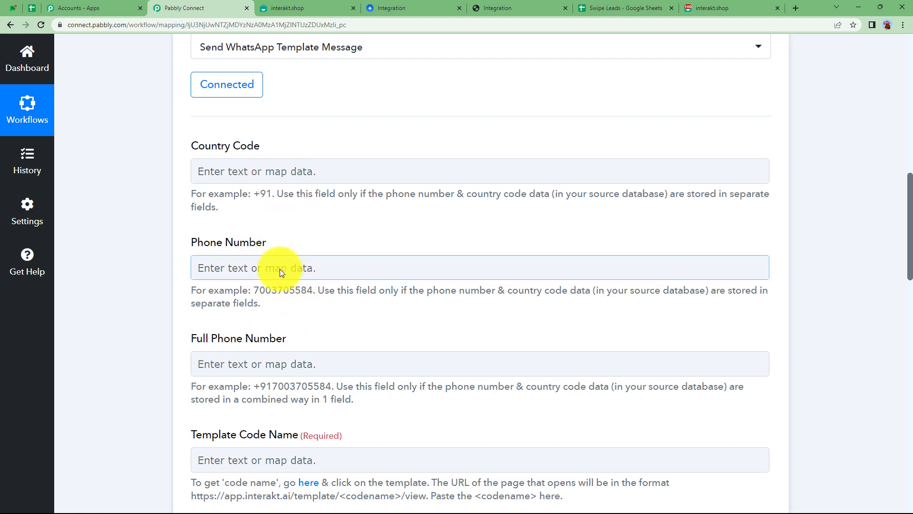
{"action": "scroll", "coordinate": [270, 314], "scroll_direction": "down", "scroll_amount": 3}
{"action": "left_click", "coordinate": [269, 316]}
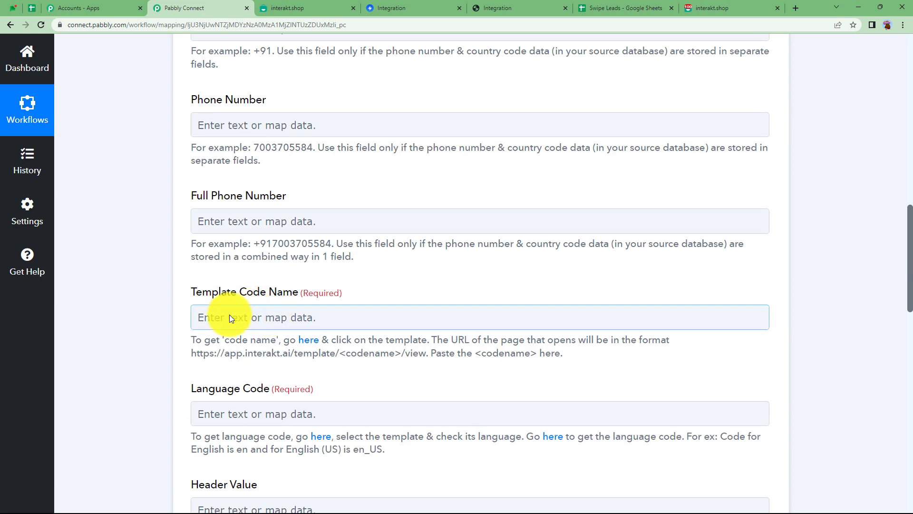
Switch to Interakt, open the Registration template from the WhatsApp Templates list and read its header and body variables.
{"action": "left_click", "coordinate": [738, 8]}
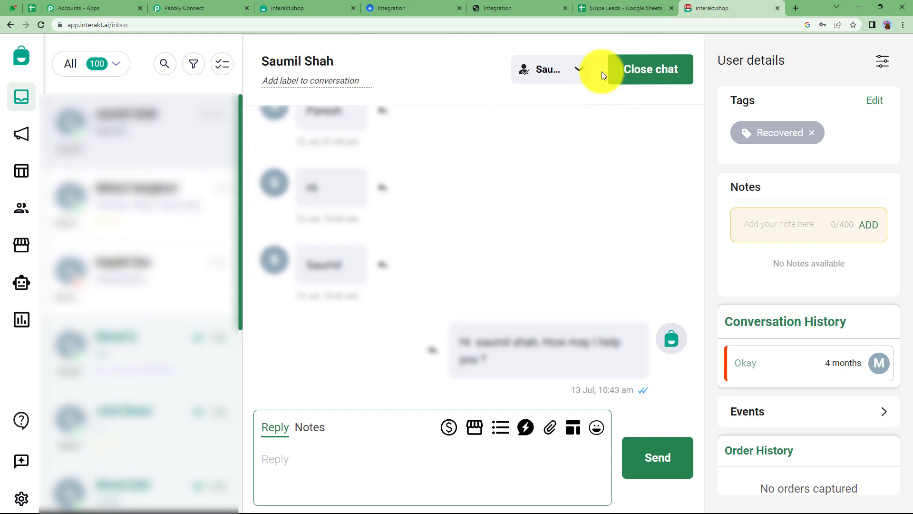
{"action": "left_click", "coordinate": [24, 172]}
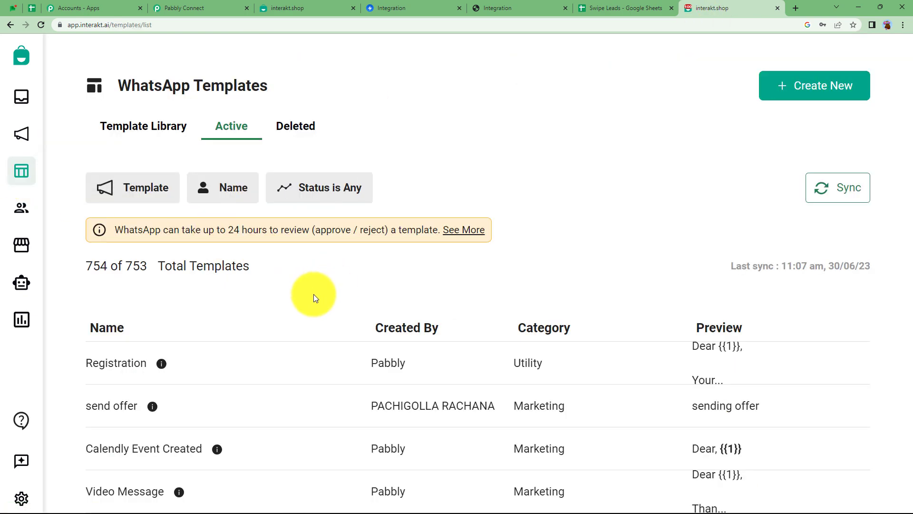
{"action": "scroll", "coordinate": [313, 294], "scroll_direction": "down", "scroll_amount": 3}
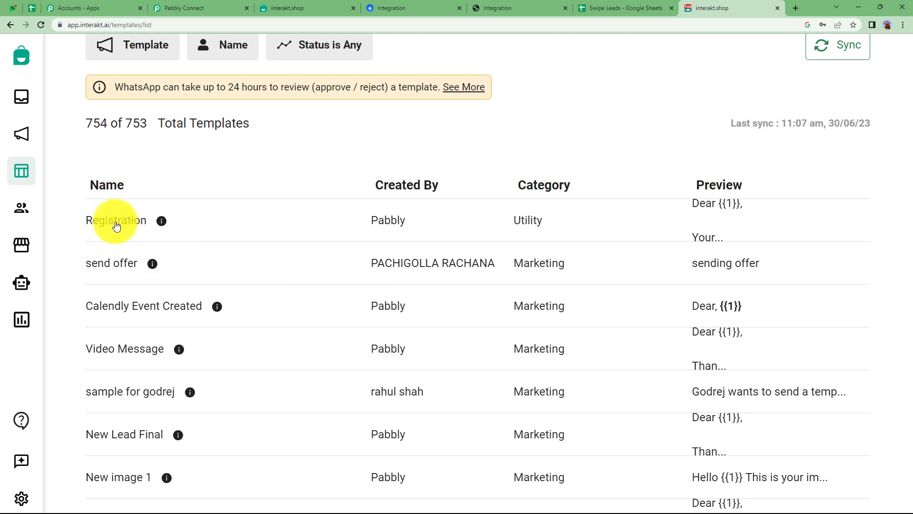
{"action": "left_click", "coordinate": [117, 223]}
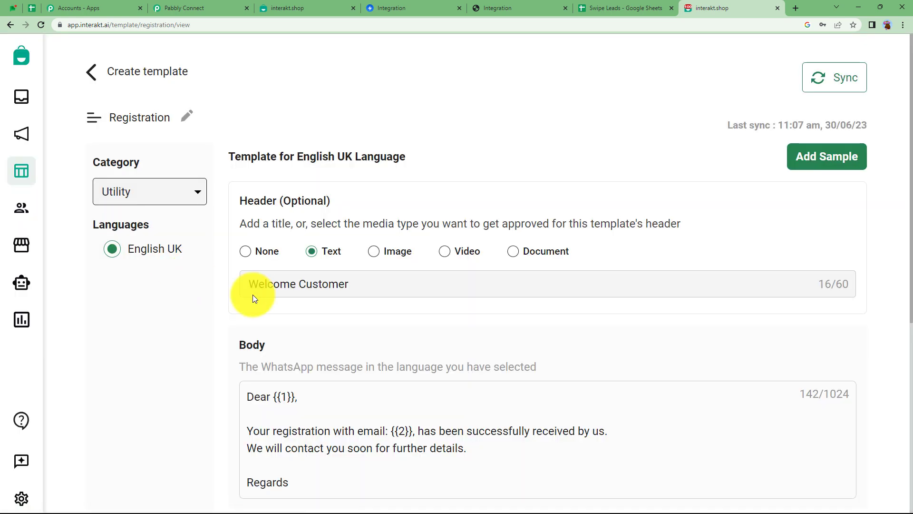
{"action": "scroll", "coordinate": [253, 295], "scroll_direction": "down", "scroll_amount": 3}
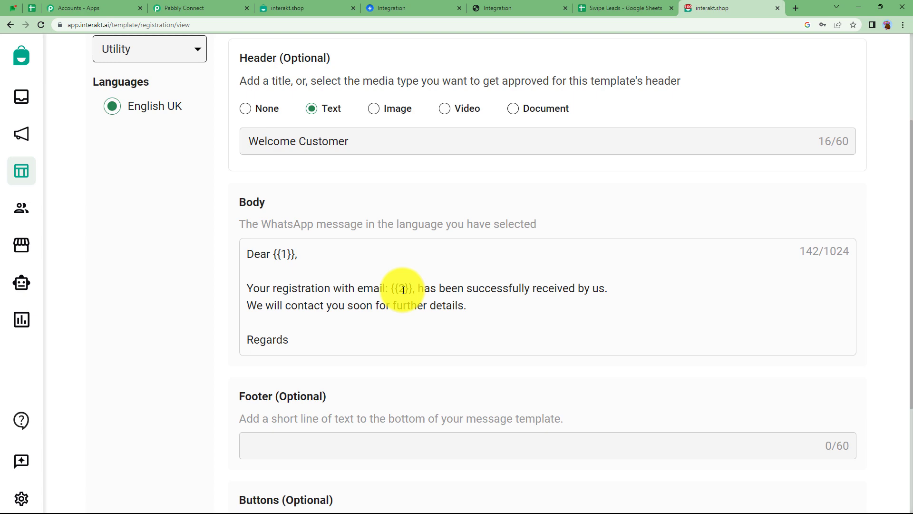
{"action": "scroll", "coordinate": [386, 264], "scroll_direction": "up", "scroll_amount": 2}
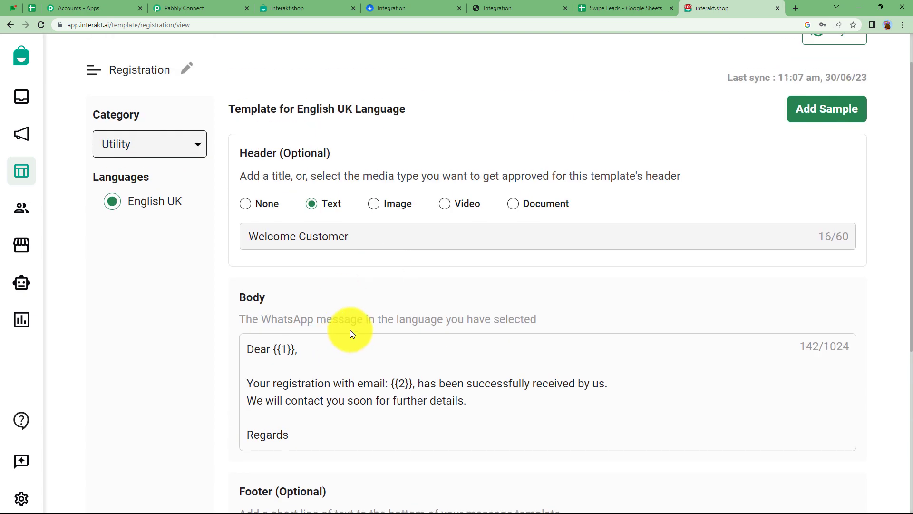
Compare the action's Template Code Name, Language Code, Header Value and Body Variable Values fields in Pabbly Connect with Interakt's Registration template.
{"action": "key", "text": "ctrl+4"}
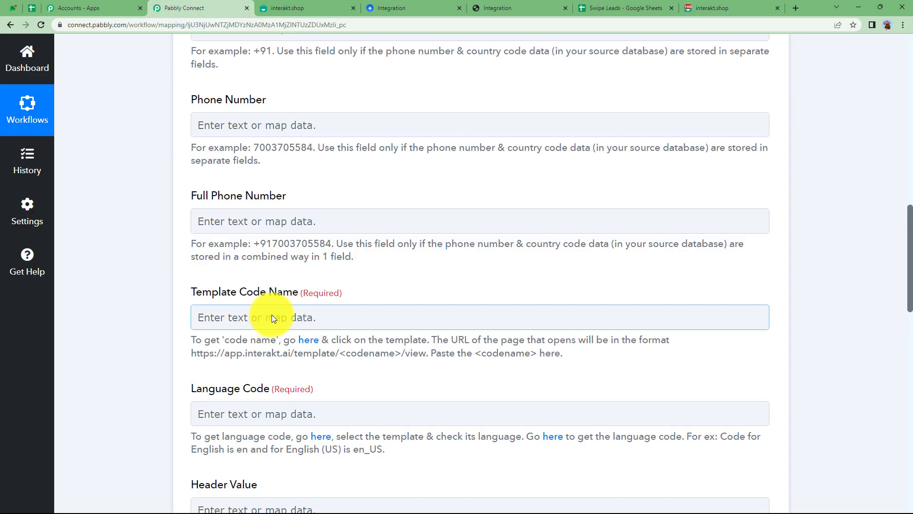
{"action": "scroll", "coordinate": [272, 316], "scroll_direction": "down", "scroll_amount": 2}
{"action": "left_click", "coordinate": [695, 8]}
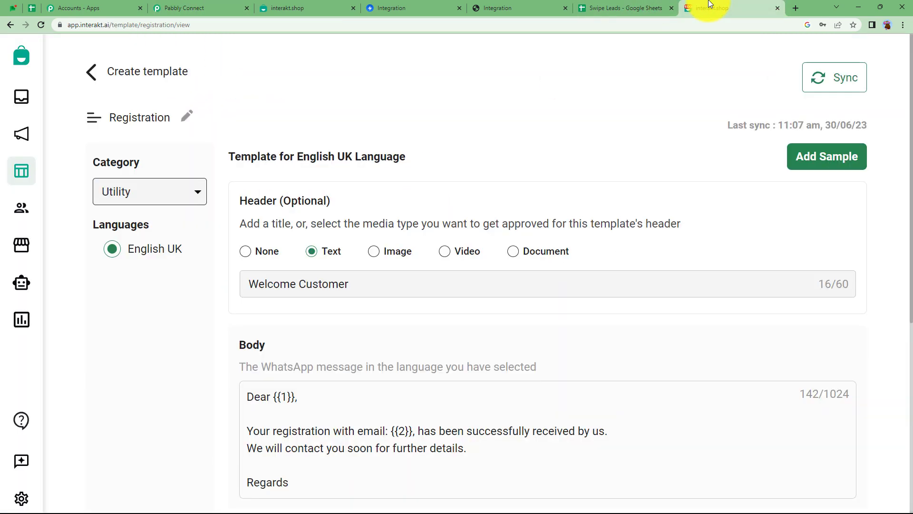
{"action": "left_click", "coordinate": [206, 4]}
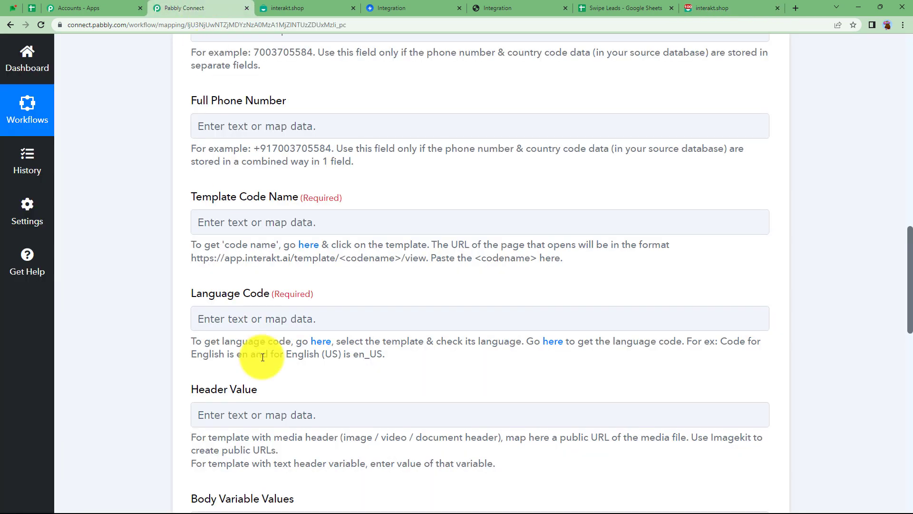
{"action": "scroll", "coordinate": [259, 349], "scroll_direction": "down", "scroll_amount": 3}
{"action": "left_click", "coordinate": [254, 270]}
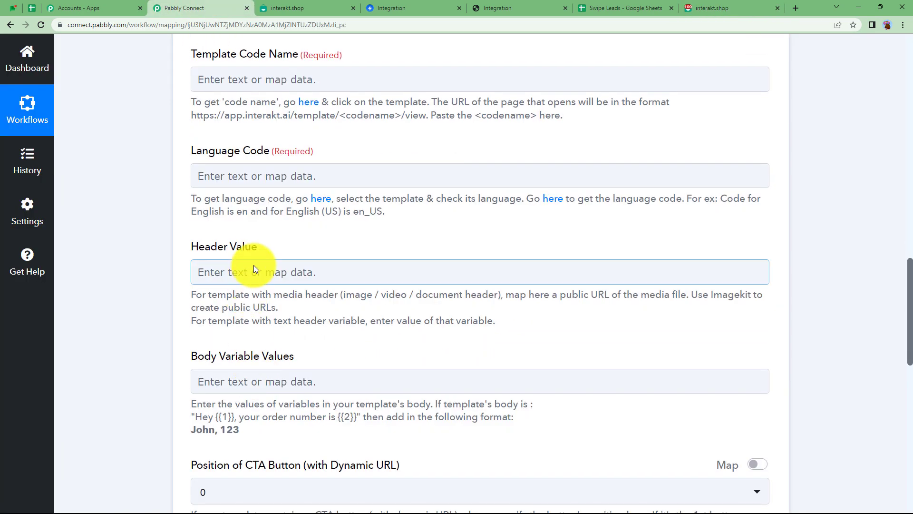
{"action": "scroll", "coordinate": [249, 373], "scroll_direction": "down", "scroll_amount": 2}
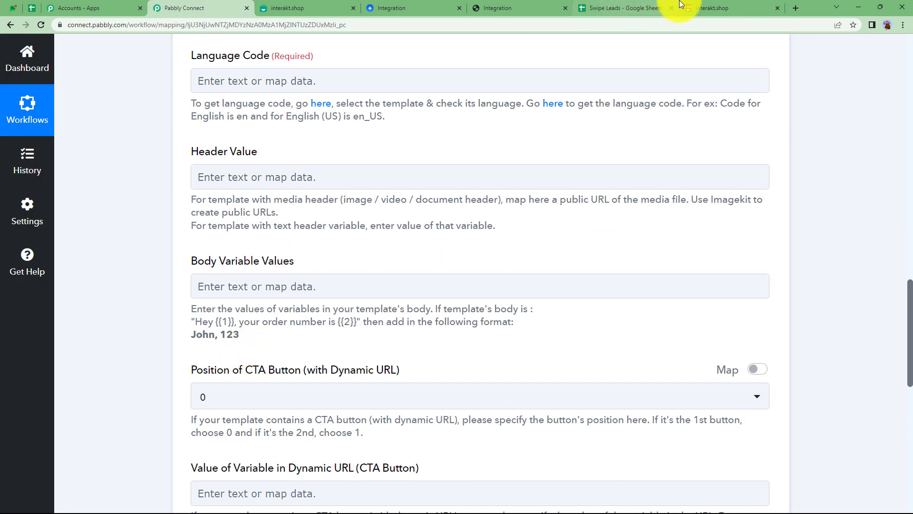
{"action": "left_click", "coordinate": [693, 8]}
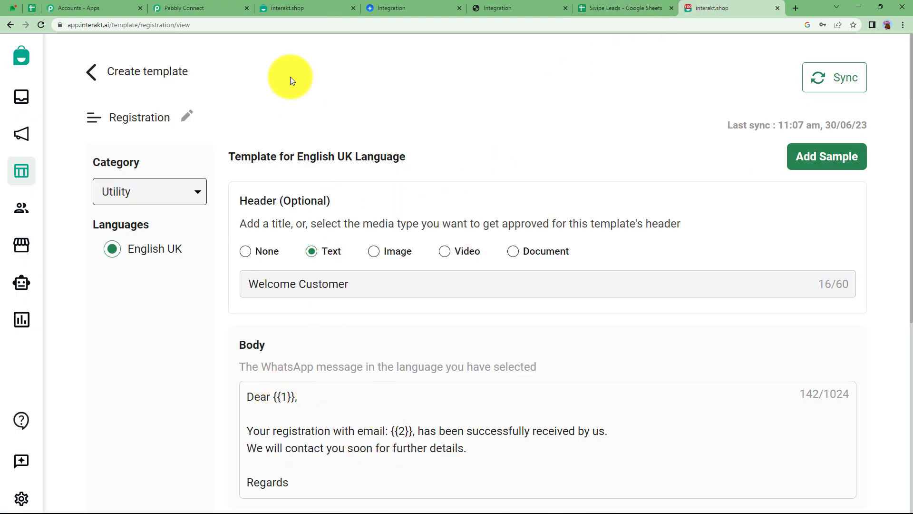
Switch to Pabbly Connect and map the Interakt action's Phone Number to the Mobile value from the Swipe Pages form submission.
{"action": "left_click", "coordinate": [165, 4]}
{"action": "scroll", "coordinate": [235, 306], "scroll_direction": "down", "scroll_amount": 4}
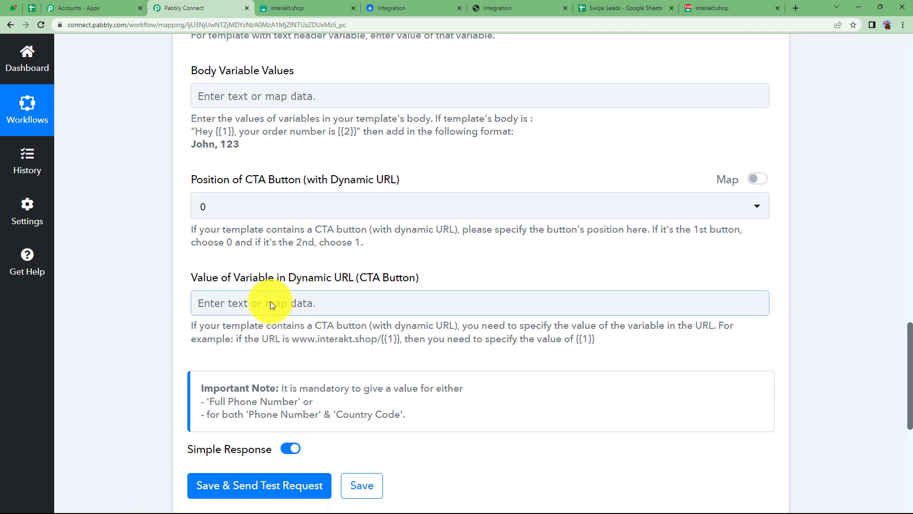
{"action": "scroll", "coordinate": [270, 304], "scroll_direction": "up", "scroll_amount": 12}
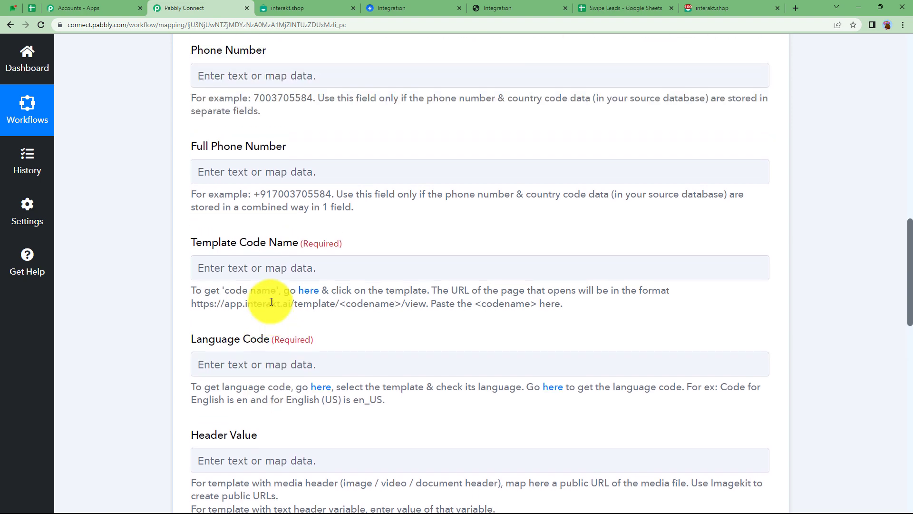
{"action": "scroll", "coordinate": [271, 302], "scroll_direction": "up", "scroll_amount": 3}
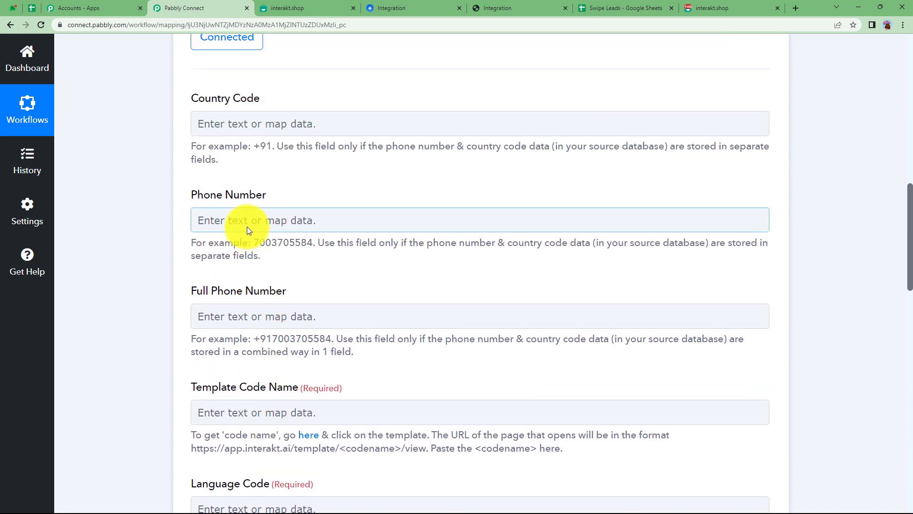
{"action": "left_click", "coordinate": [246, 228]}
{"action": "left_click", "coordinate": [209, 325]}
{"action": "scroll", "coordinate": [181, 334], "scroll_direction": "down", "scroll_amount": 2}
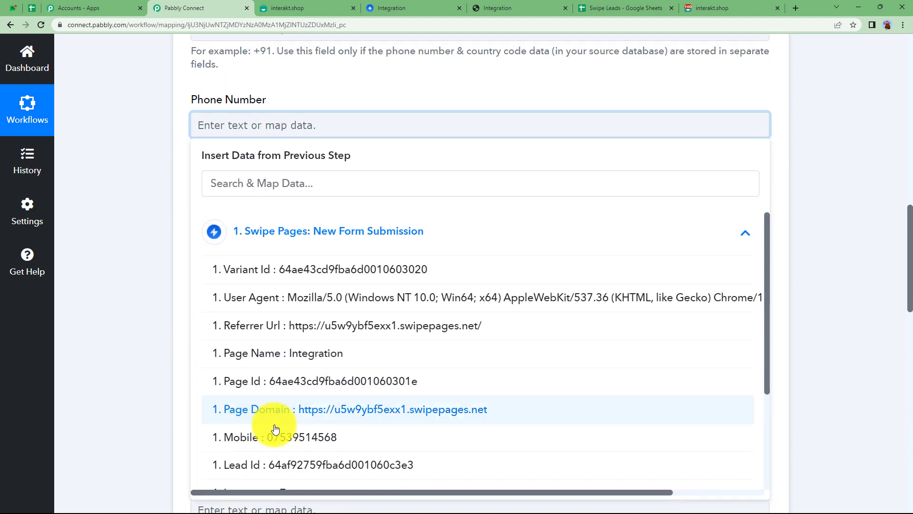
{"action": "left_click", "coordinate": [286, 436]}
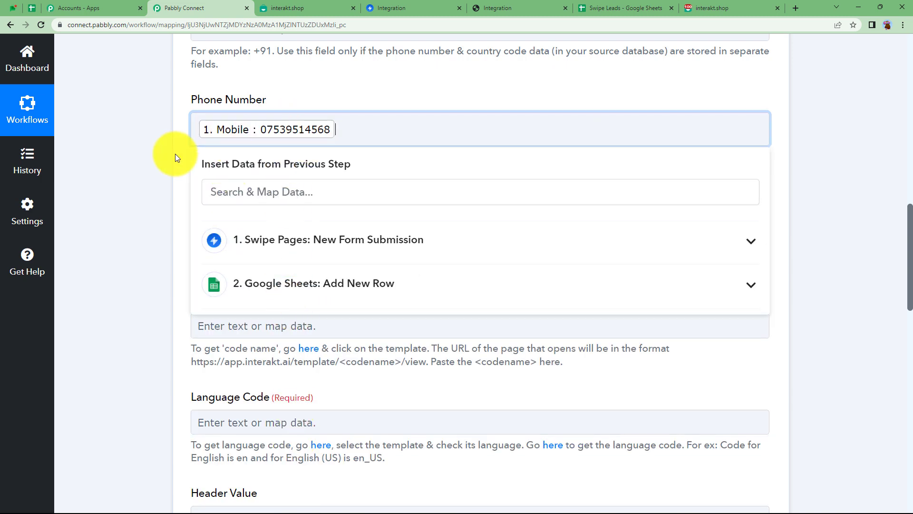
{"action": "left_click", "coordinate": [158, 164]}
{"action": "left_click", "coordinate": [193, 138]}
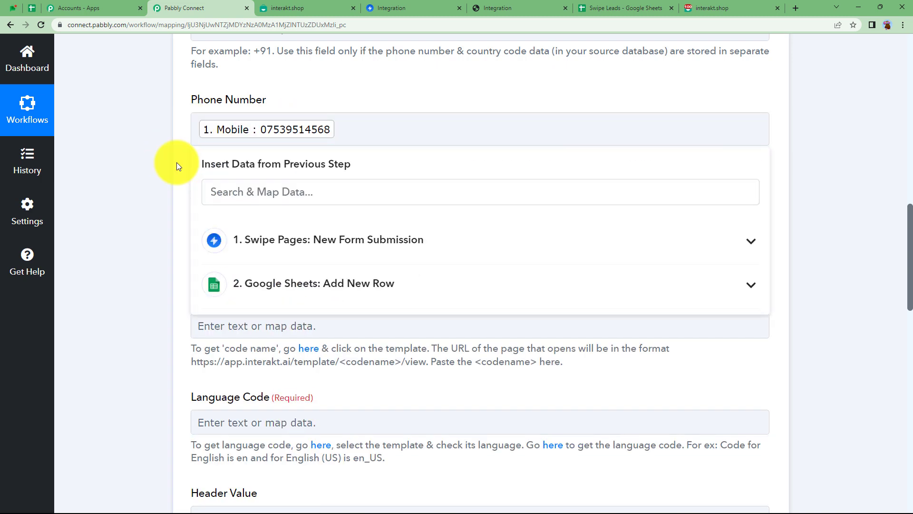
{"action": "left_click", "coordinate": [177, 163]}
Set the Interakt action's Country Code to +91.
{"action": "scroll", "coordinate": [252, 133], "scroll_direction": "up", "scroll_amount": 3}
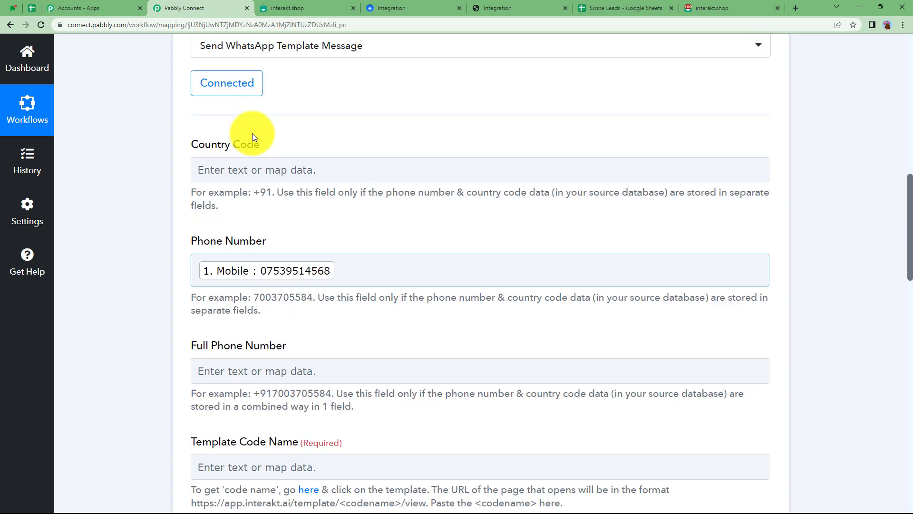
{"action": "left_click", "coordinate": [247, 167]}
{"action": "type", "text": "+91"}
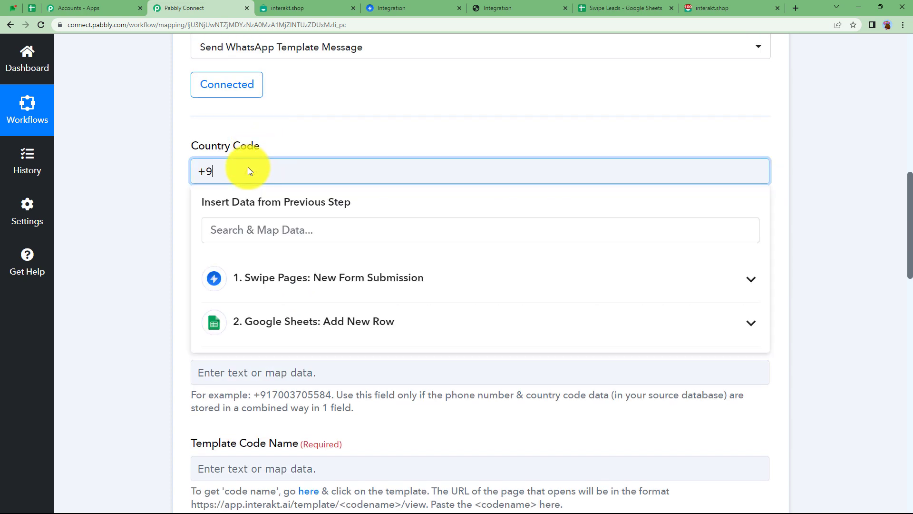
{"action": "left_click", "coordinate": [138, 239]}
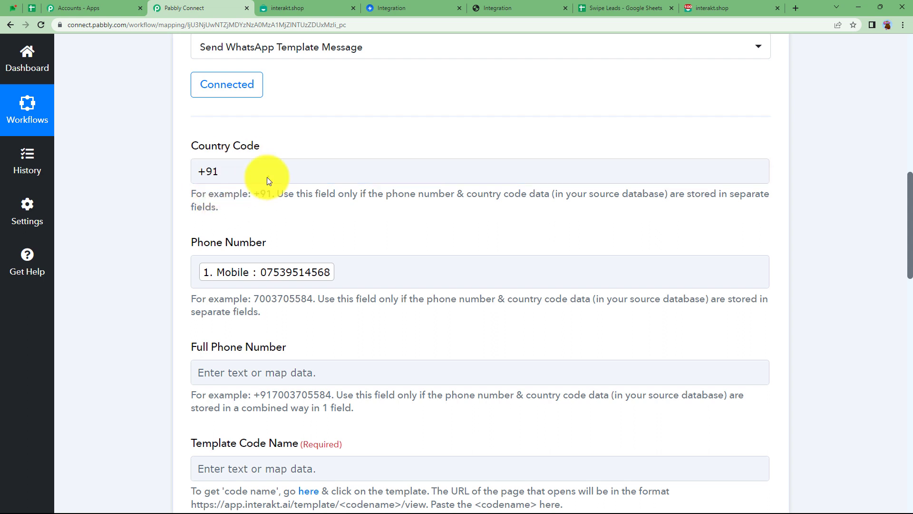
Copy the code name from the Registration template's URL in Interakt and enter registration as the Template Code Name in Pabbly Connect.
{"action": "scroll", "coordinate": [176, 264], "scroll_direction": "down", "scroll_amount": 3}
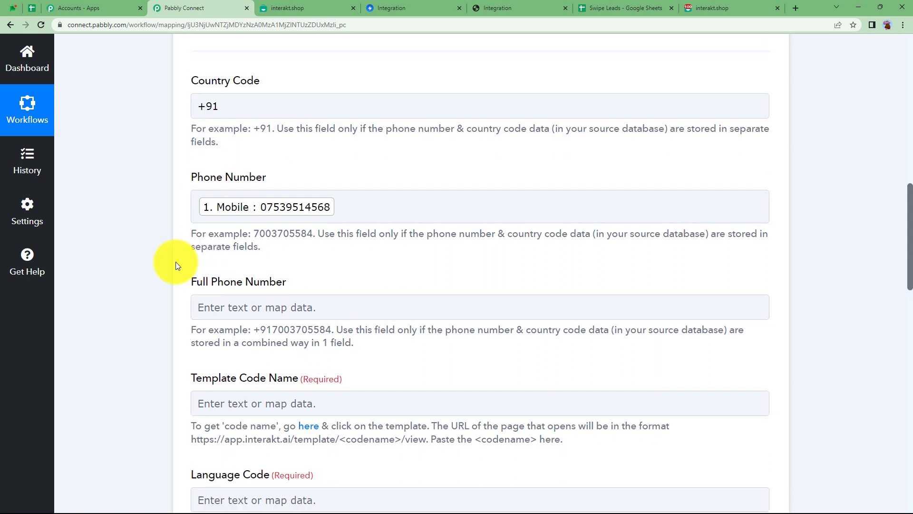
{"action": "scroll", "coordinate": [176, 264], "scroll_direction": "down", "scroll_amount": 1}
{"action": "scroll", "coordinate": [175, 264], "scroll_direction": "down", "scroll_amount": 1}
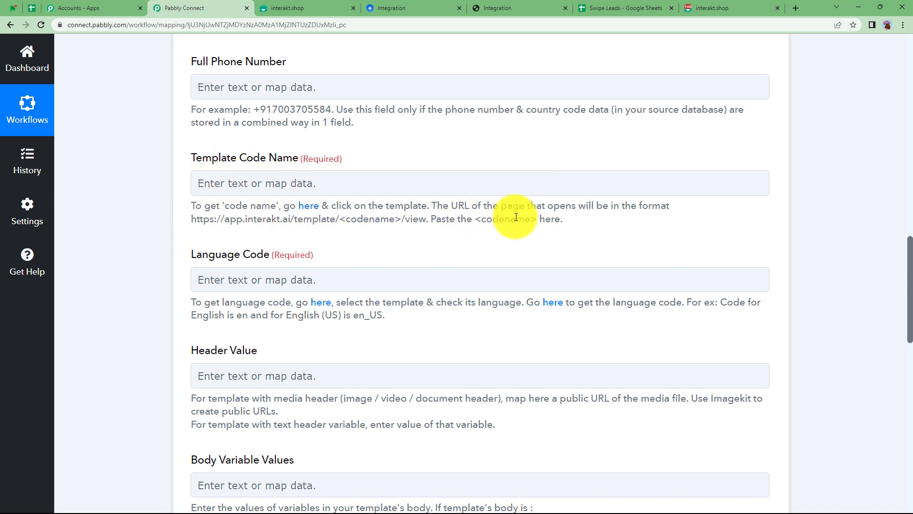
{"action": "left_click_drag", "start_coordinate": [425, 220], "coordinate": [185, 234]}
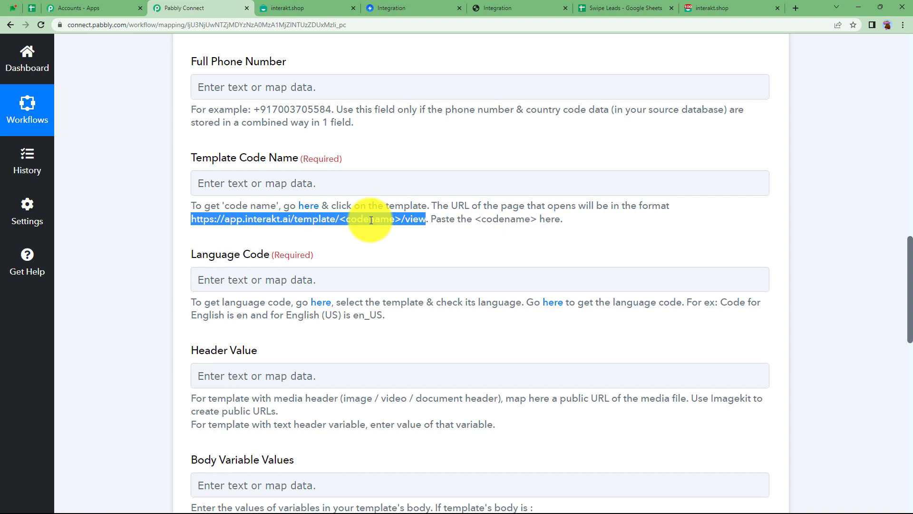
{"action": "left_click", "coordinate": [699, 8]}
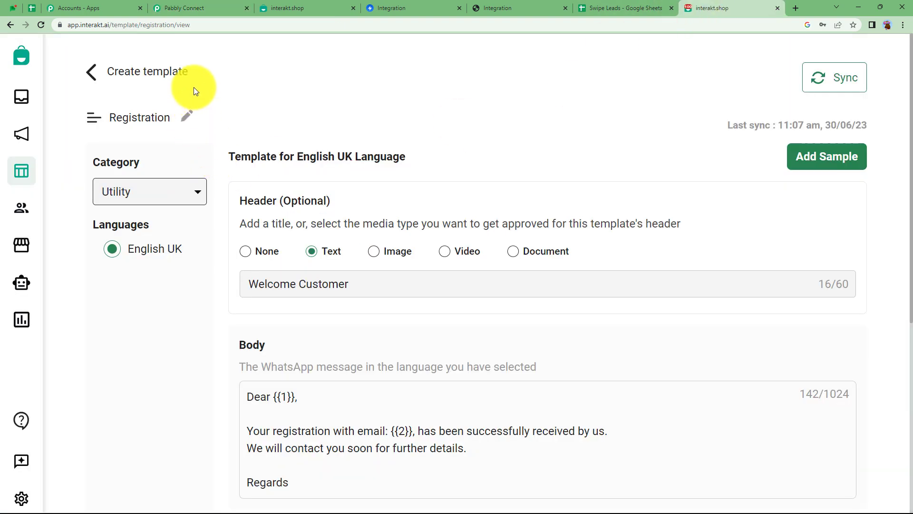
{"action": "left_click", "coordinate": [181, 25]}
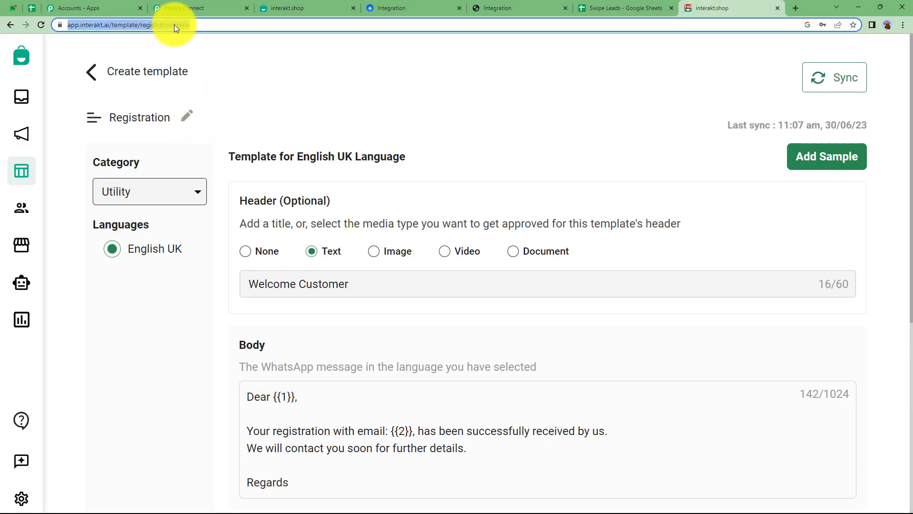
{"action": "left_click", "coordinate": [175, 25]}
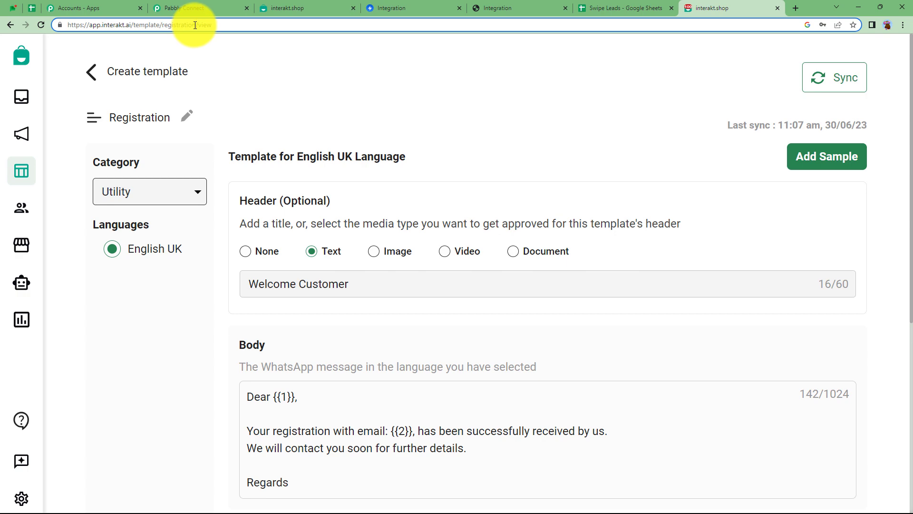
{"action": "key", "text": "shift+Left"}
{"action": "key", "text": "shift+Left"}
{"action": "key", "text": "shift+Left"}
{"action": "key", "text": "shift+Left"}
{"action": "key", "text": "shift+Left"}
{"action": "key", "text": "shift+Left"}
{"action": "key", "text": "shift+Left"}
{"action": "key", "text": "shift+Left"}
{"action": "key", "text": "shift+Left"}
{"action": "key", "text": "shift+Left"}
{"action": "key", "text": "shift+Left"}
{"action": "key", "text": "shift+Left"}
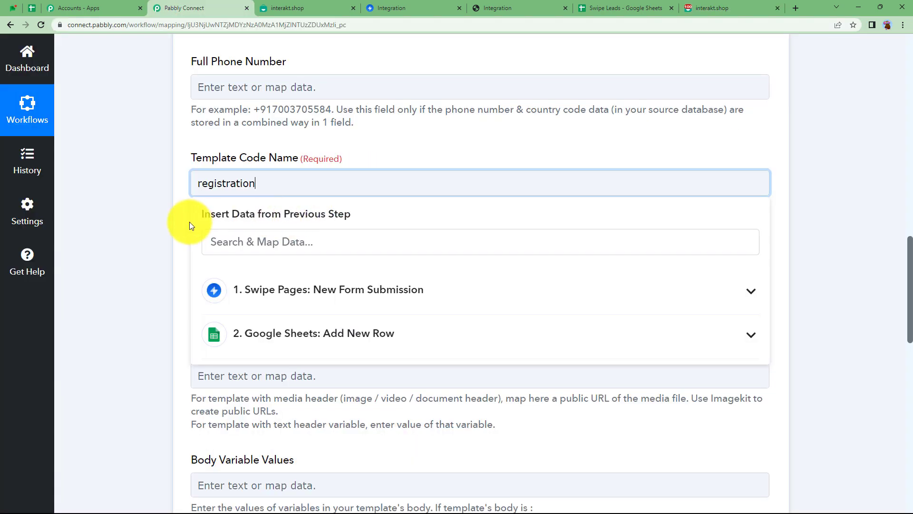
{"action": "left_click", "coordinate": [189, 221]}
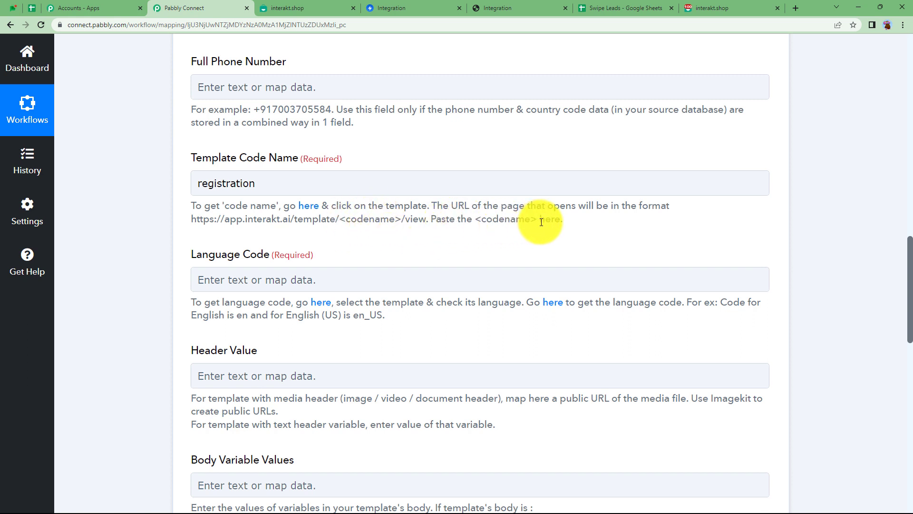
Check the Registration template's language in Interakt and return to the Language Code field in Pabbly Connect.
{"action": "left_click", "coordinate": [215, 276]}
{"action": "left_click", "coordinate": [727, 6]}
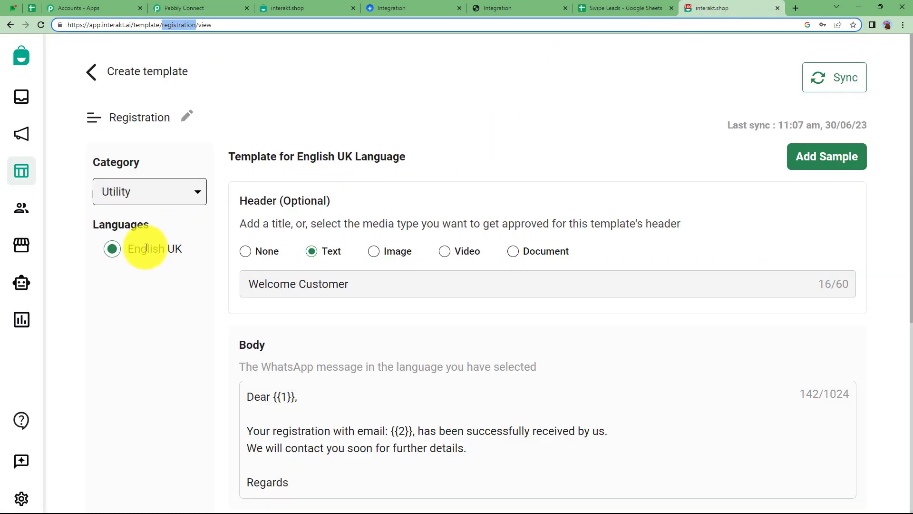
{"action": "left_click", "coordinate": [191, 5]}
{"action": "left_click", "coordinate": [184, 295]}
{"action": "scroll", "coordinate": [183, 294], "scroll_direction": "down", "scroll_amount": 2}
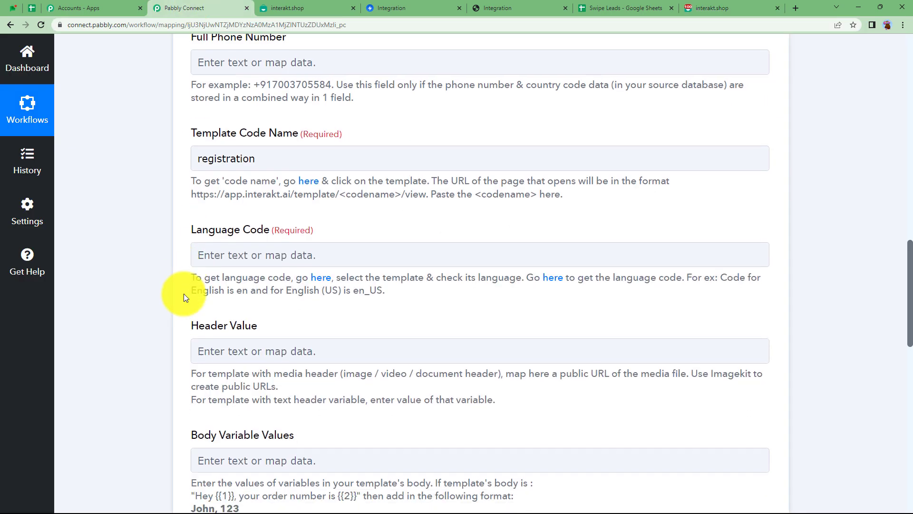
Look up the English (UK) code in Meta's supported languages list and set the action's Language Code to en_GB.
{"action": "left_click", "coordinate": [555, 209]}
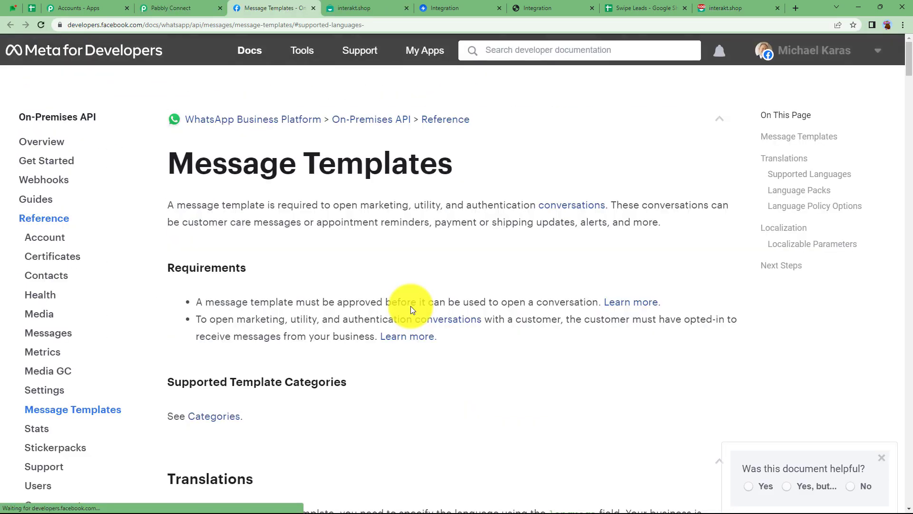
{"action": "scroll", "coordinate": [411, 310], "scroll_direction": "down", "scroll_amount": 5}
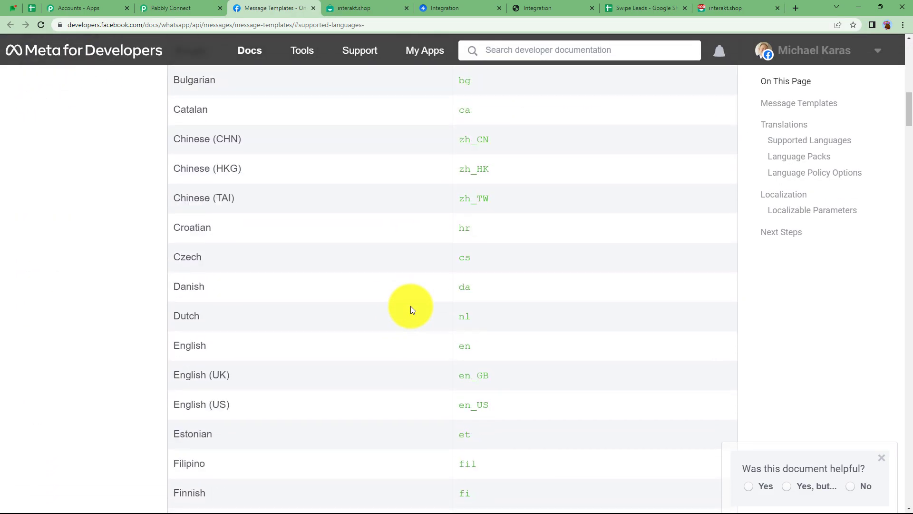
{"action": "left_click_drag", "start_coordinate": [453, 281], "coordinate": [499, 280]}
{"action": "key", "text": "ctrl+c"}
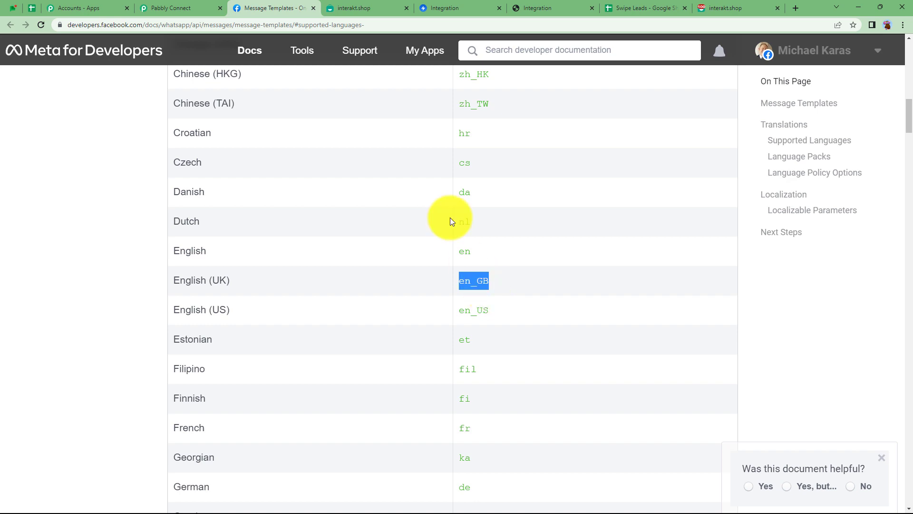
{"action": "left_click", "coordinate": [170, 9]}
{"action": "left_click", "coordinate": [270, 189]}
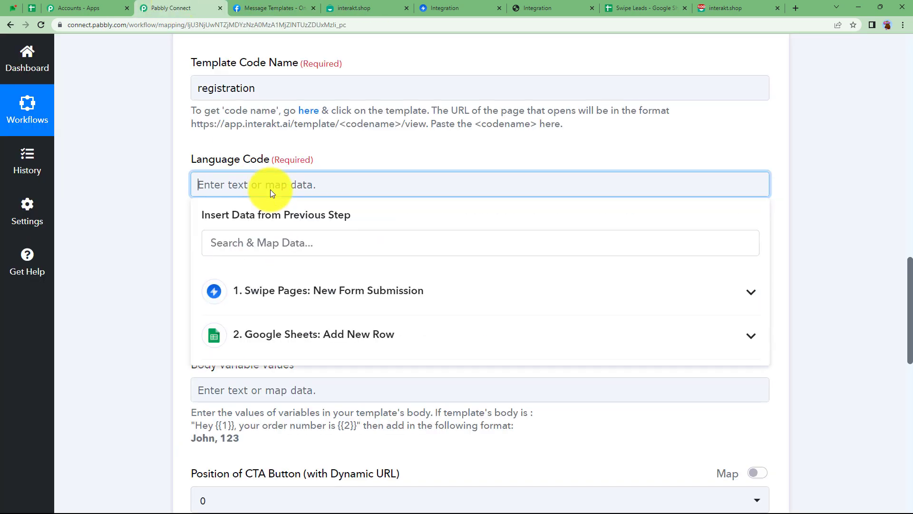
{"action": "key", "text": "ctrl+v"}
{"action": "left_click", "coordinate": [141, 219]}
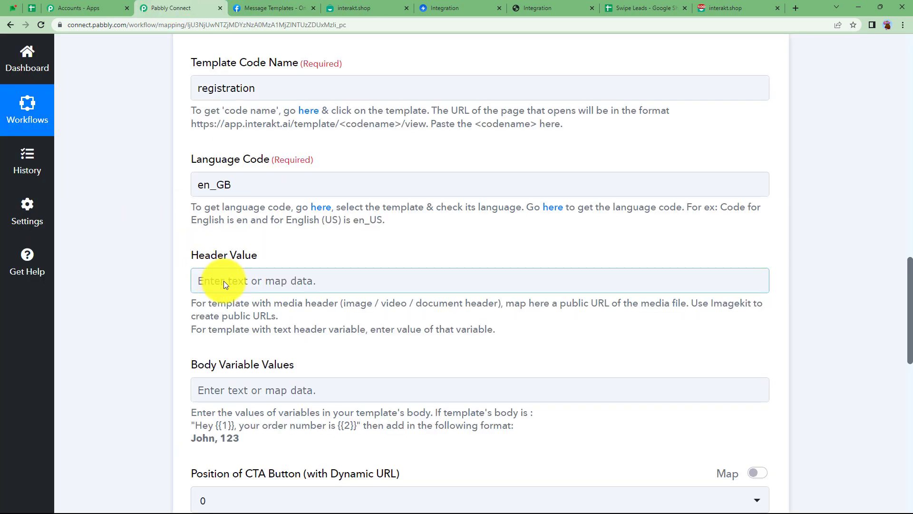
Check the Registration template's header and body for variables in Interakt, then review the Body Variable Values format in Pabbly Connect.
{"action": "left_click", "coordinate": [725, 8]}
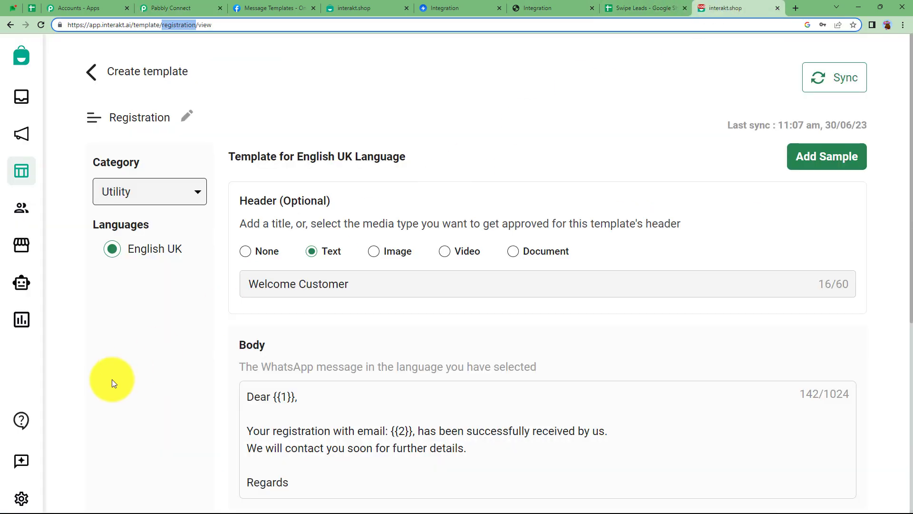
{"action": "scroll", "coordinate": [112, 379], "scroll_direction": "down", "scroll_amount": 3}
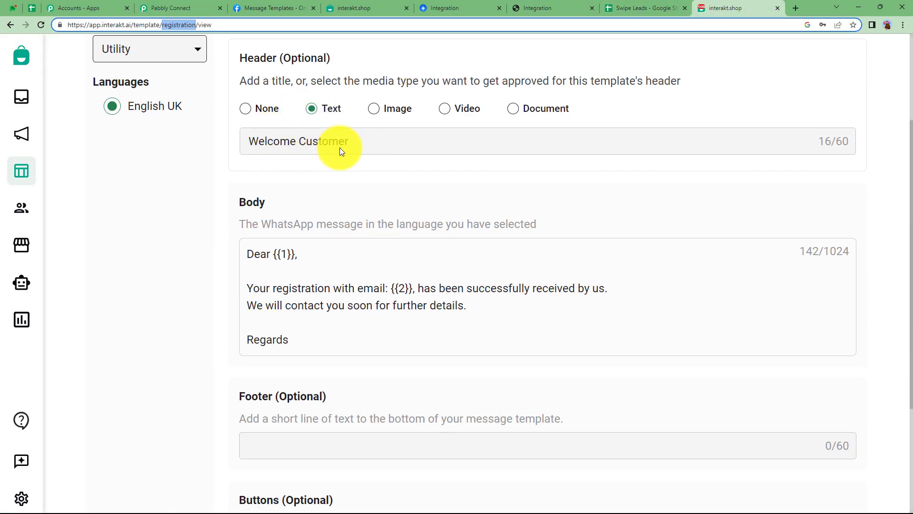
{"action": "left_click", "coordinate": [146, 5]}
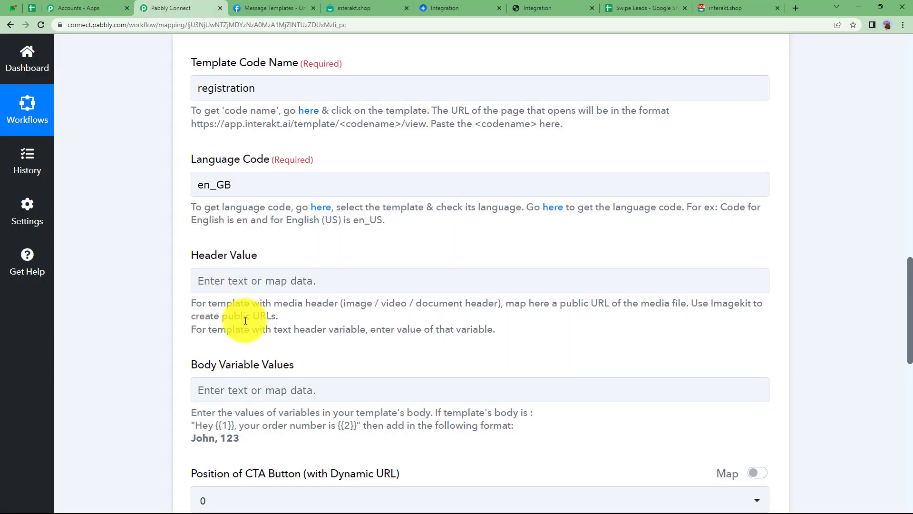
{"action": "scroll", "coordinate": [243, 317], "scroll_direction": "down", "scroll_amount": 2}
{"action": "left_click", "coordinate": [238, 296]}
{"action": "left_click", "coordinate": [219, 338]}
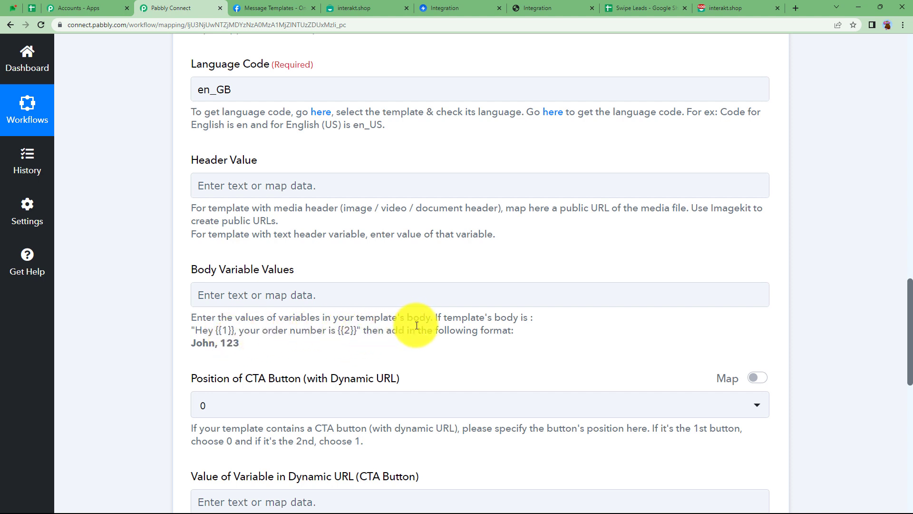
Map Firstname and Lastname from the Swipe Pages form submission as the first value in Body Variable Values.
{"action": "left_click", "coordinate": [378, 296]}
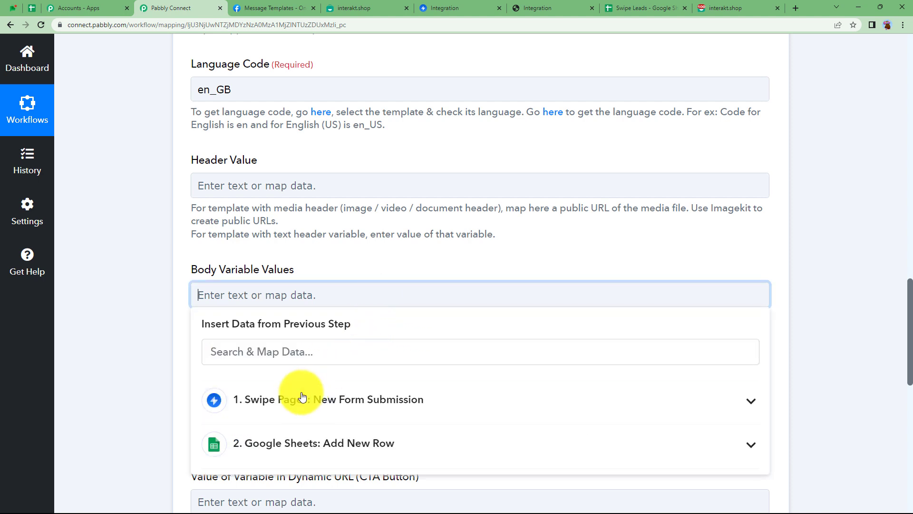
{"action": "scroll", "coordinate": [297, 398], "scroll_direction": "down", "scroll_amount": 1}
{"action": "scroll", "coordinate": [300, 398], "scroll_direction": "down", "scroll_amount": 1}
{"action": "left_click", "coordinate": [306, 312]}
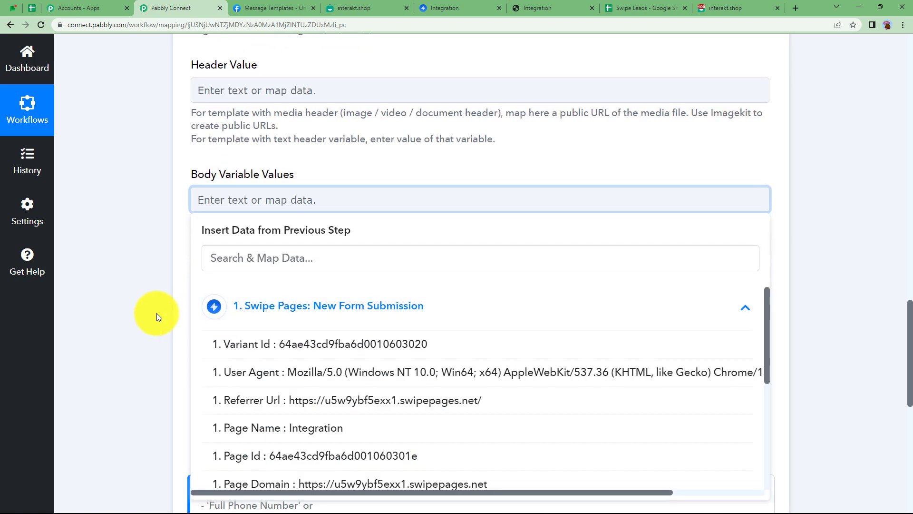
{"action": "scroll", "coordinate": [199, 317], "scroll_direction": "down", "scroll_amount": 4}
{"action": "left_click", "coordinate": [333, 406]}
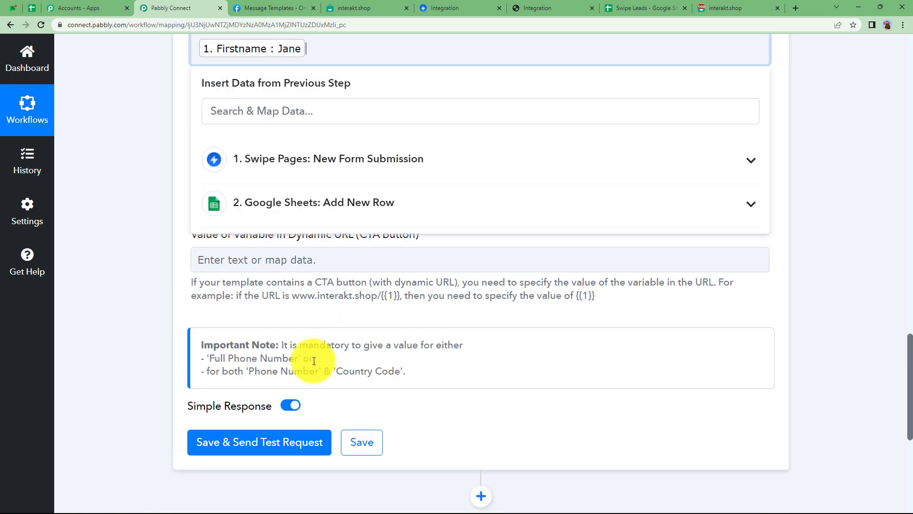
{"action": "left_click", "coordinate": [282, 164]}
{"action": "left_click", "coordinate": [297, 422]}
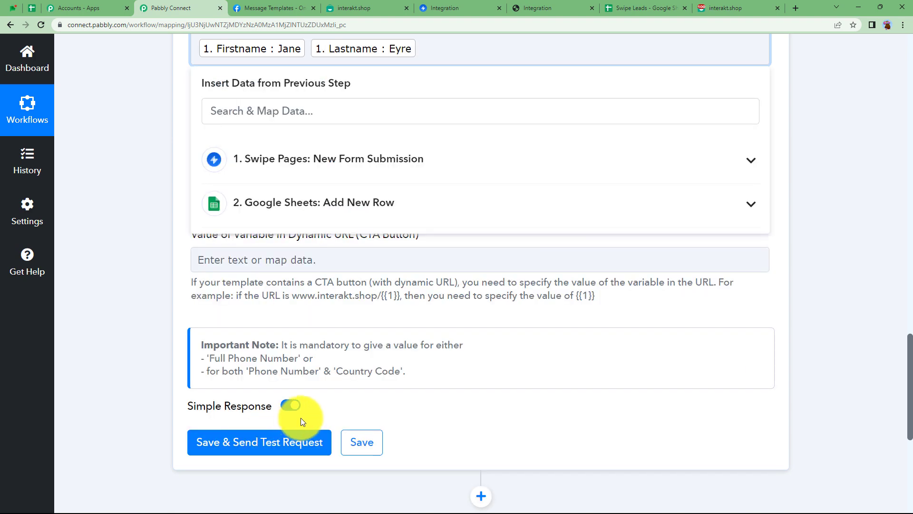
Add a comma and the Swipe Pages Email value to Body Variable Values, and compare the order with Interakt's Registration template body.
{"action": "type", "text": ","}
{"action": "left_click", "coordinate": [302, 162]}
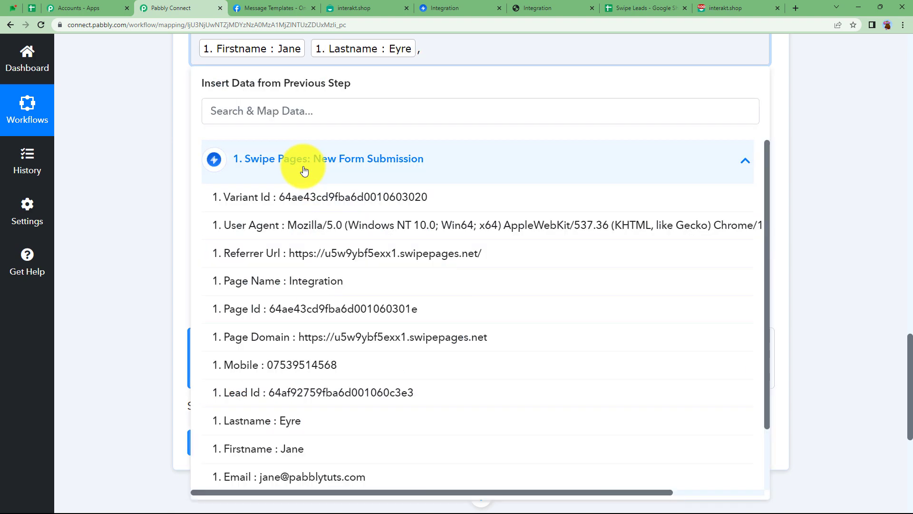
{"action": "left_click", "coordinate": [302, 475]}
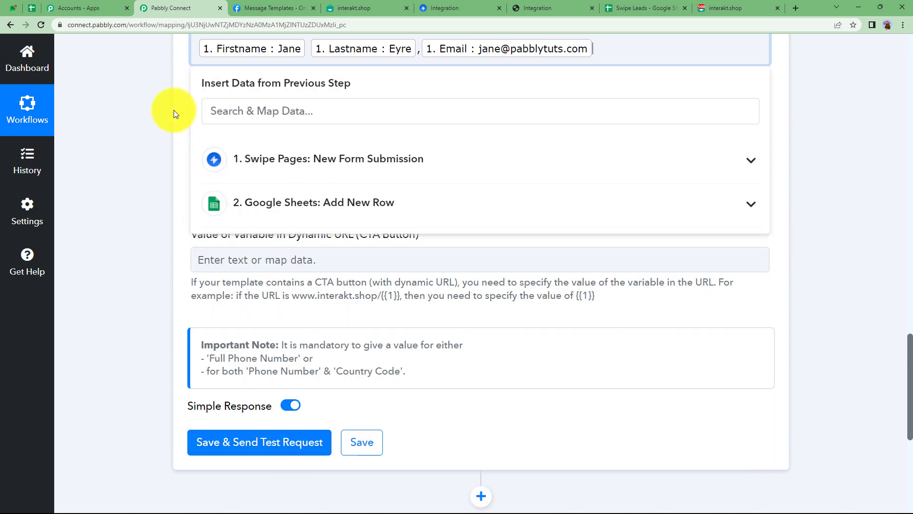
{"action": "left_click", "coordinate": [173, 110]}
{"action": "left_click", "coordinate": [720, 8]}
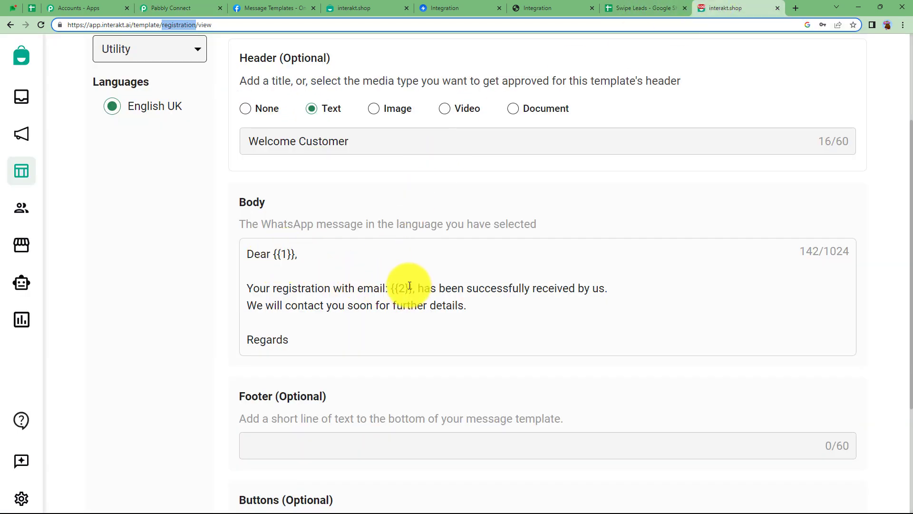
Return to Pabbly Connect, enable mapping for Position of CTA Button (with Dynamic URL), and clear its value.
{"action": "left_click", "coordinate": [181, 8]}
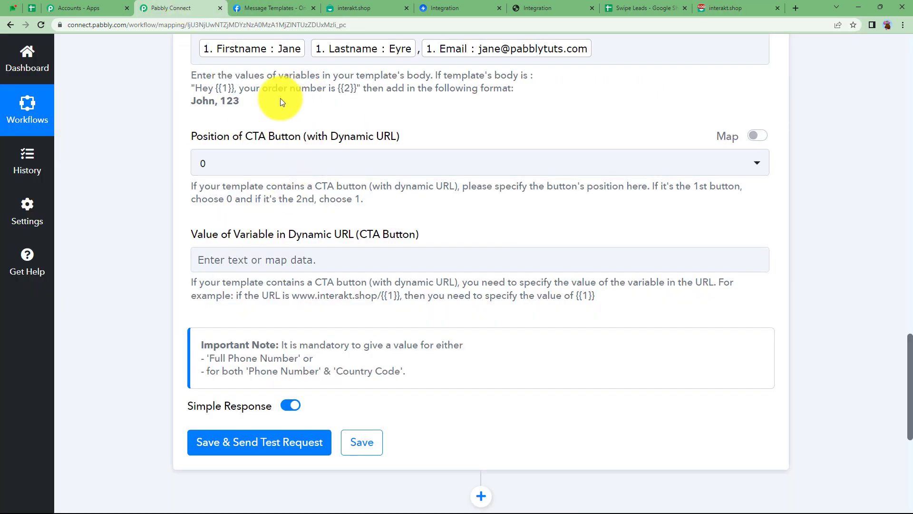
{"action": "scroll", "coordinate": [186, 219], "scroll_direction": "up", "scroll_amount": 2}
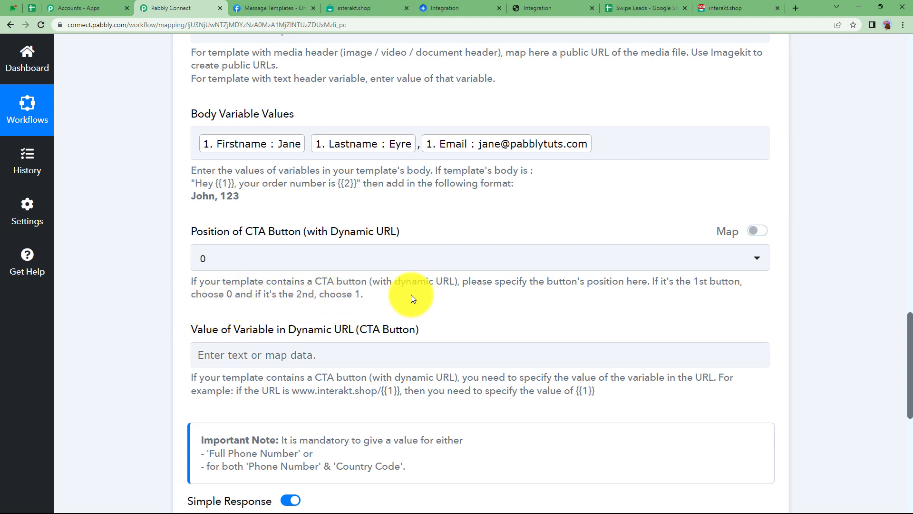
{"action": "left_click", "coordinate": [755, 231]}
{"action": "left_click", "coordinate": [571, 258]}
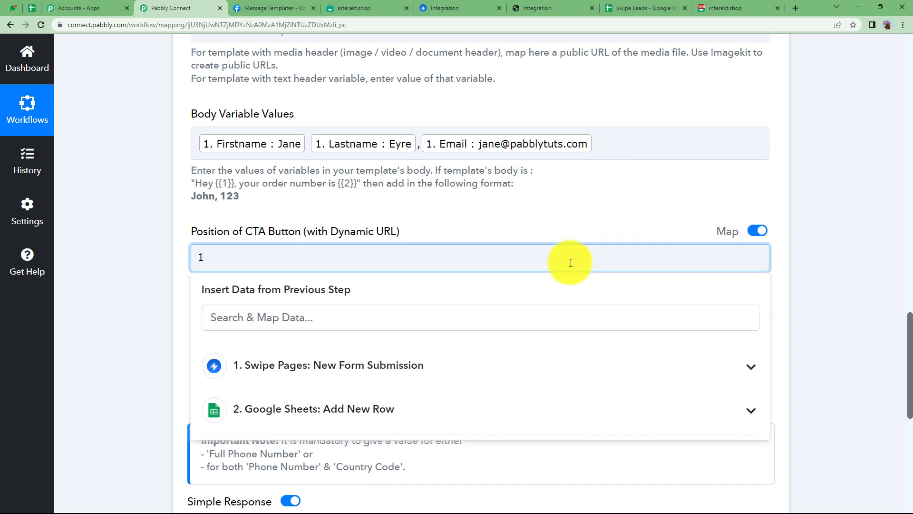
{"action": "key", "text": "BackSpace"}
{"action": "left_click", "coordinate": [175, 279]}
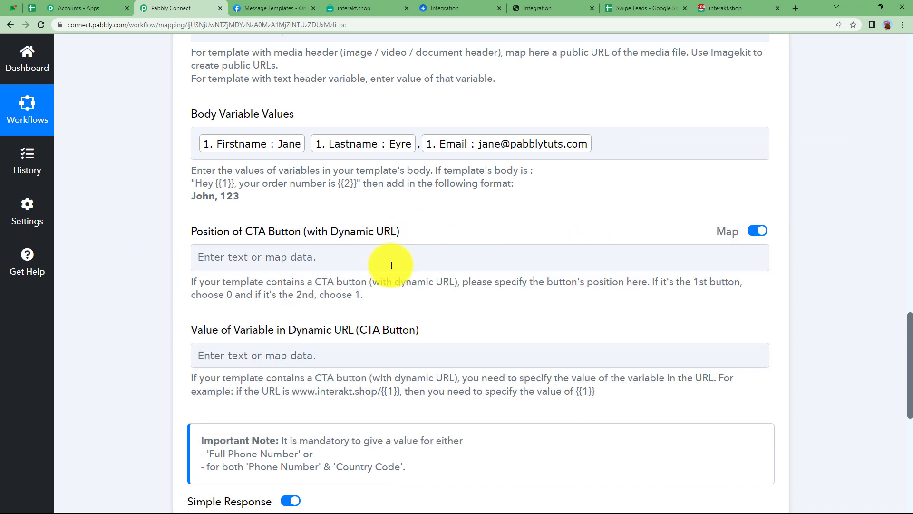
Save the Interakt action with a test request and review the response received.
{"action": "scroll", "coordinate": [178, 361], "scroll_direction": "down", "scroll_amount": 3}
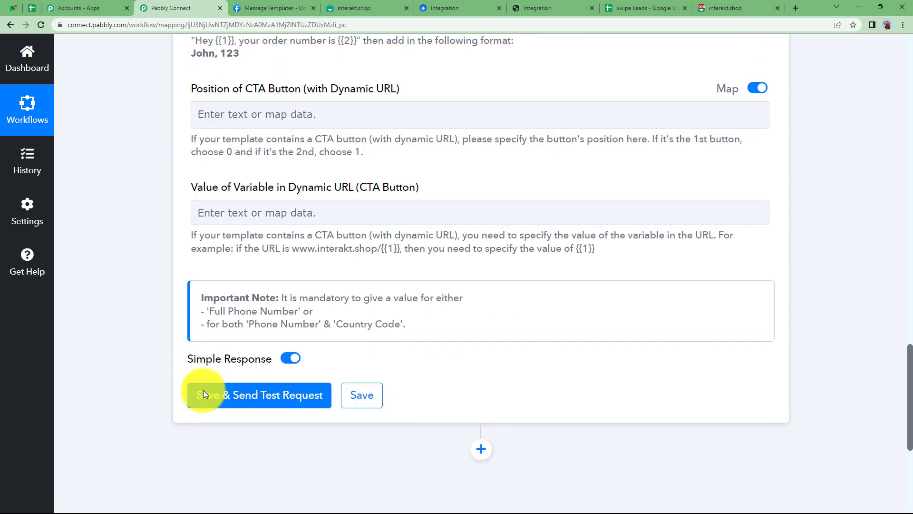
{"action": "left_click", "coordinate": [236, 398]}
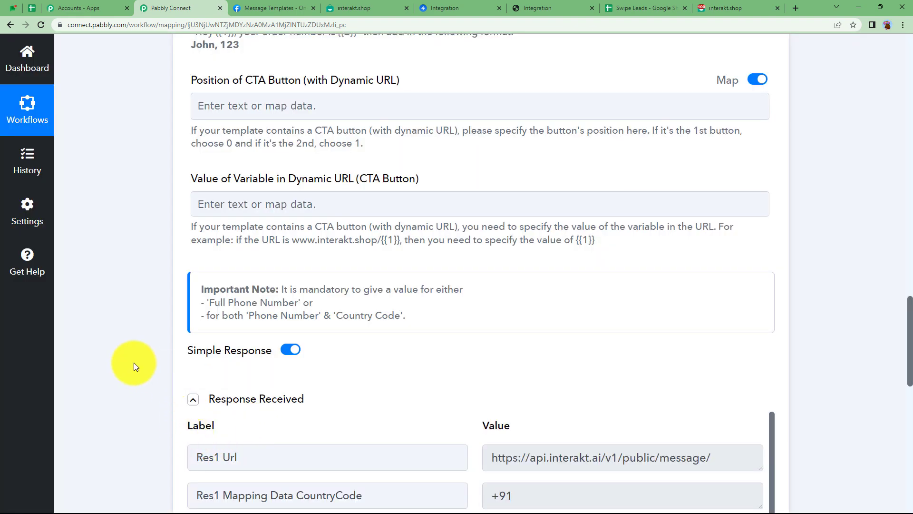
{"action": "scroll", "coordinate": [116, 341], "scroll_direction": "down", "scroll_amount": 12}
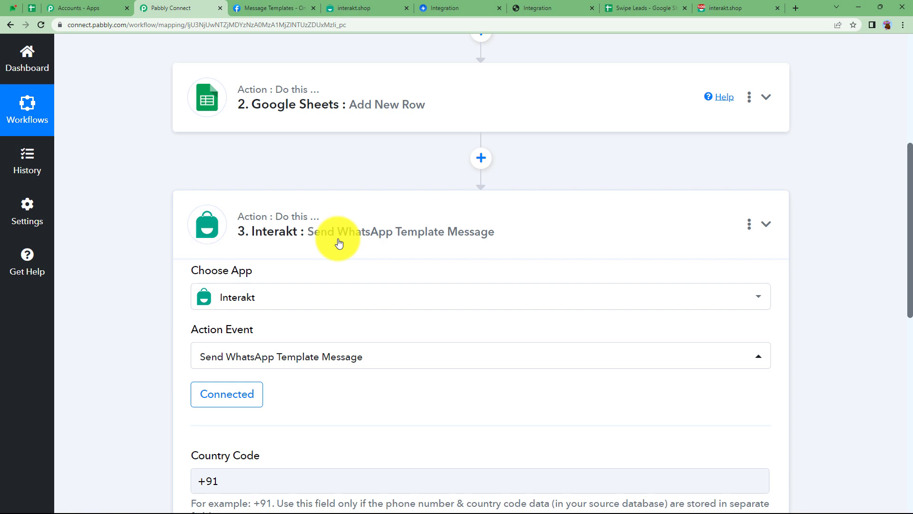
Collapse the Interakt action and review the workflow's sequence from the Swipe Pages trigger through Google Sheets to Interakt.
{"action": "left_click", "coordinate": [336, 230]}
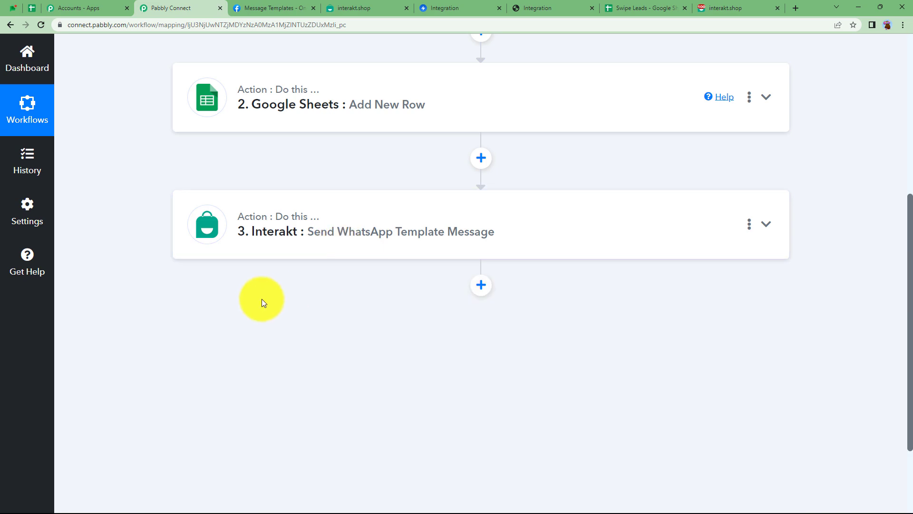
{"action": "scroll", "coordinate": [261, 298], "scroll_direction": "up", "scroll_amount": 6}
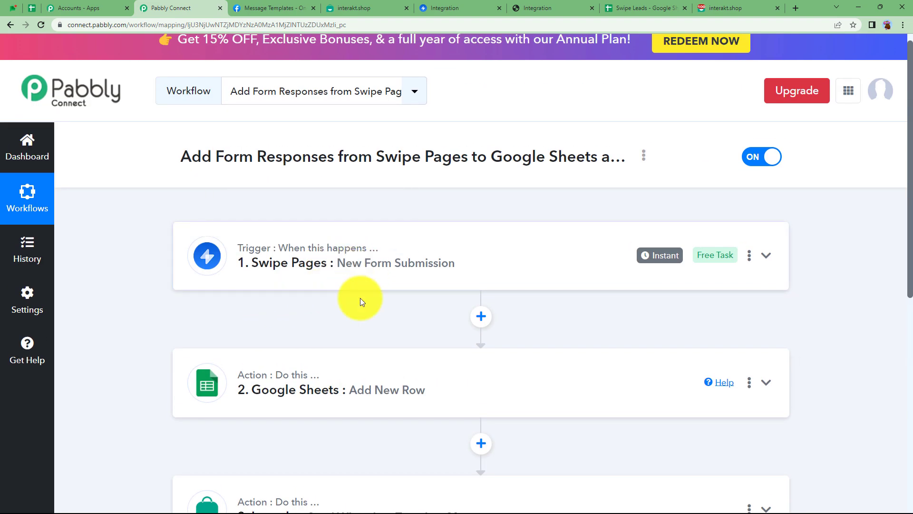
{"action": "scroll", "coordinate": [365, 385], "scroll_direction": "down", "scroll_amount": 3}
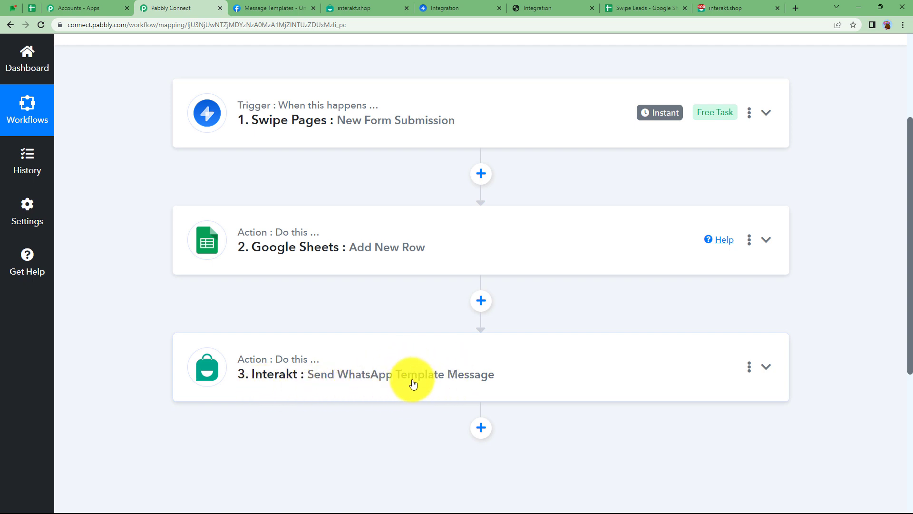
{"action": "scroll", "coordinate": [415, 386], "scroll_direction": "up", "scroll_amount": 2}
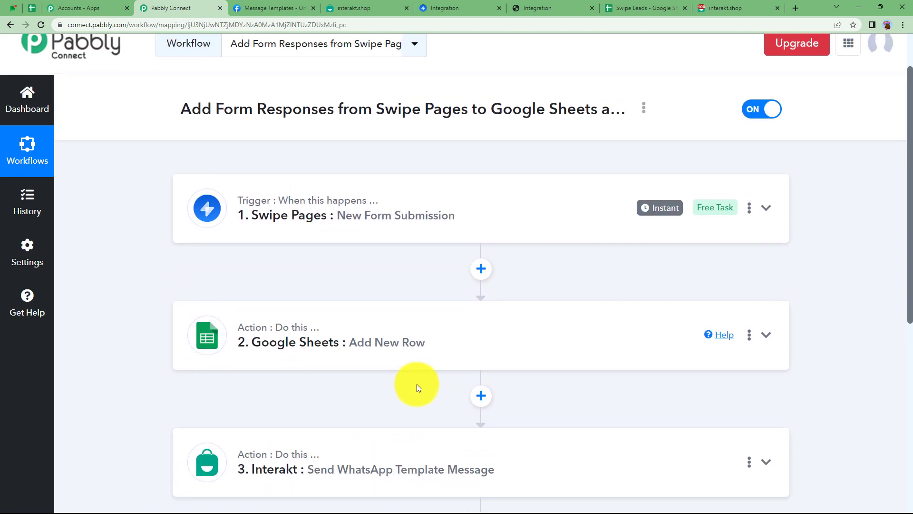